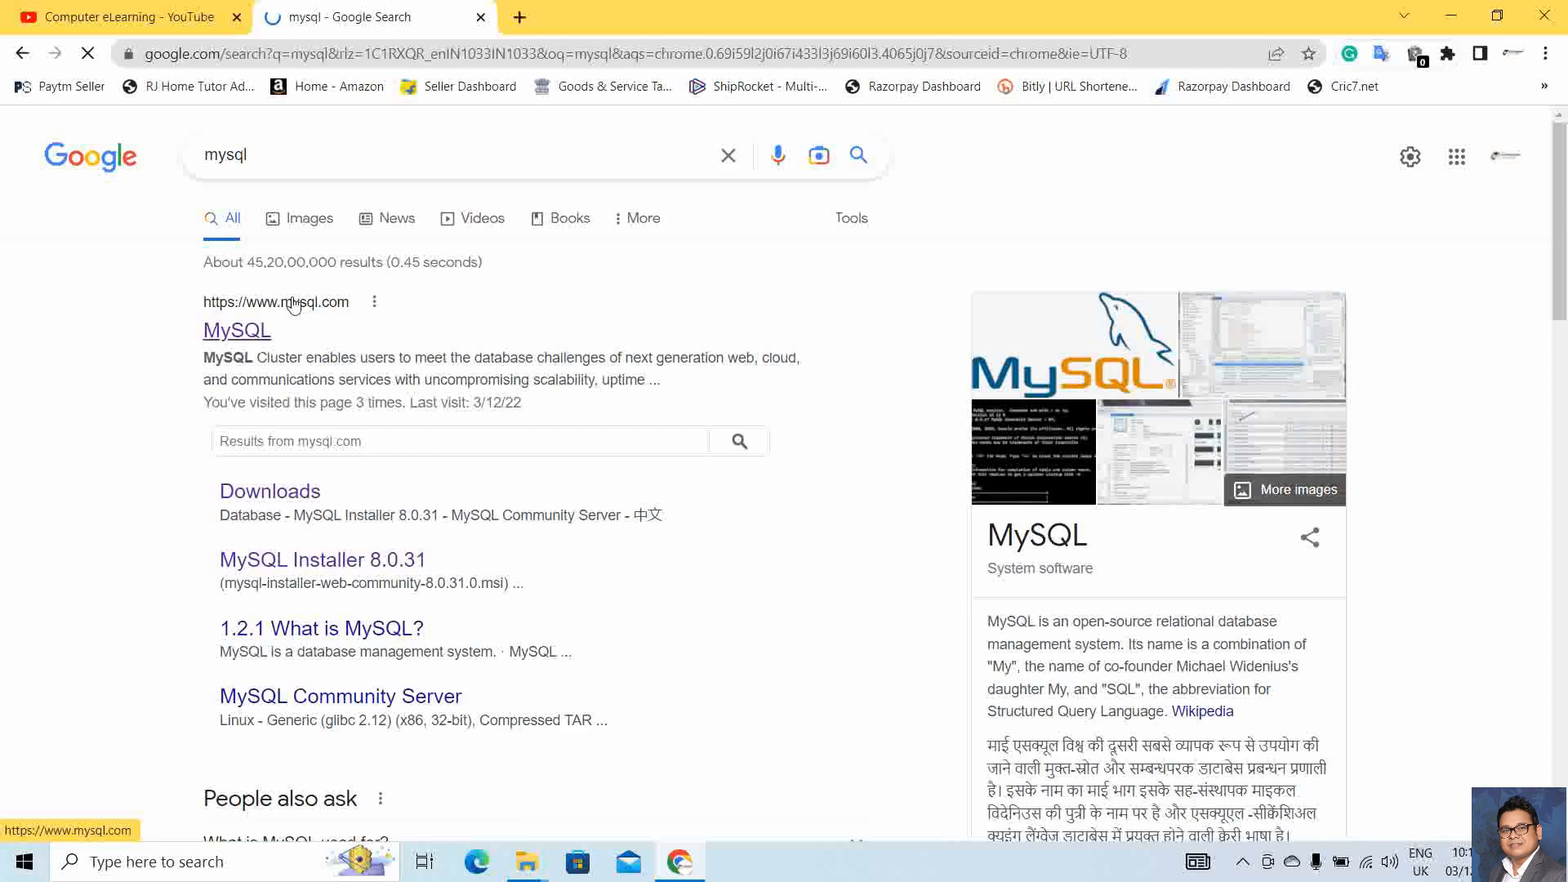
Go from the MySQL search result through DOWNLOADS to the MySQL Community (GPL) Downloads page
left_click(240, 337)
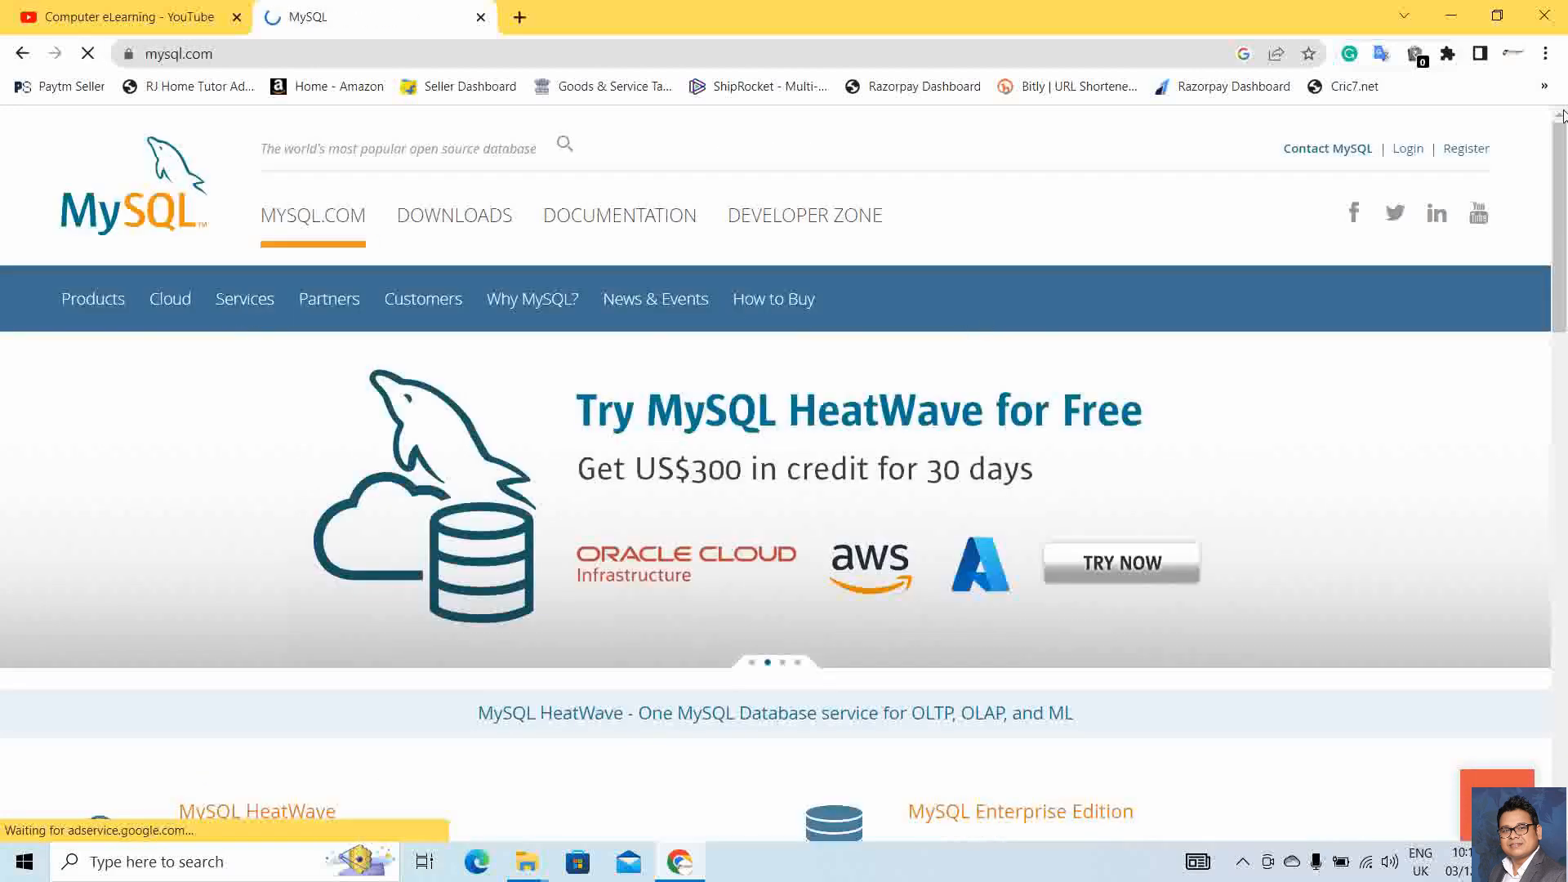
mouse_move(1565, 156)
left_mouse_down()
mouse_move(1566, 302)
mouse_move(1567, 150)
left_mouse_up()
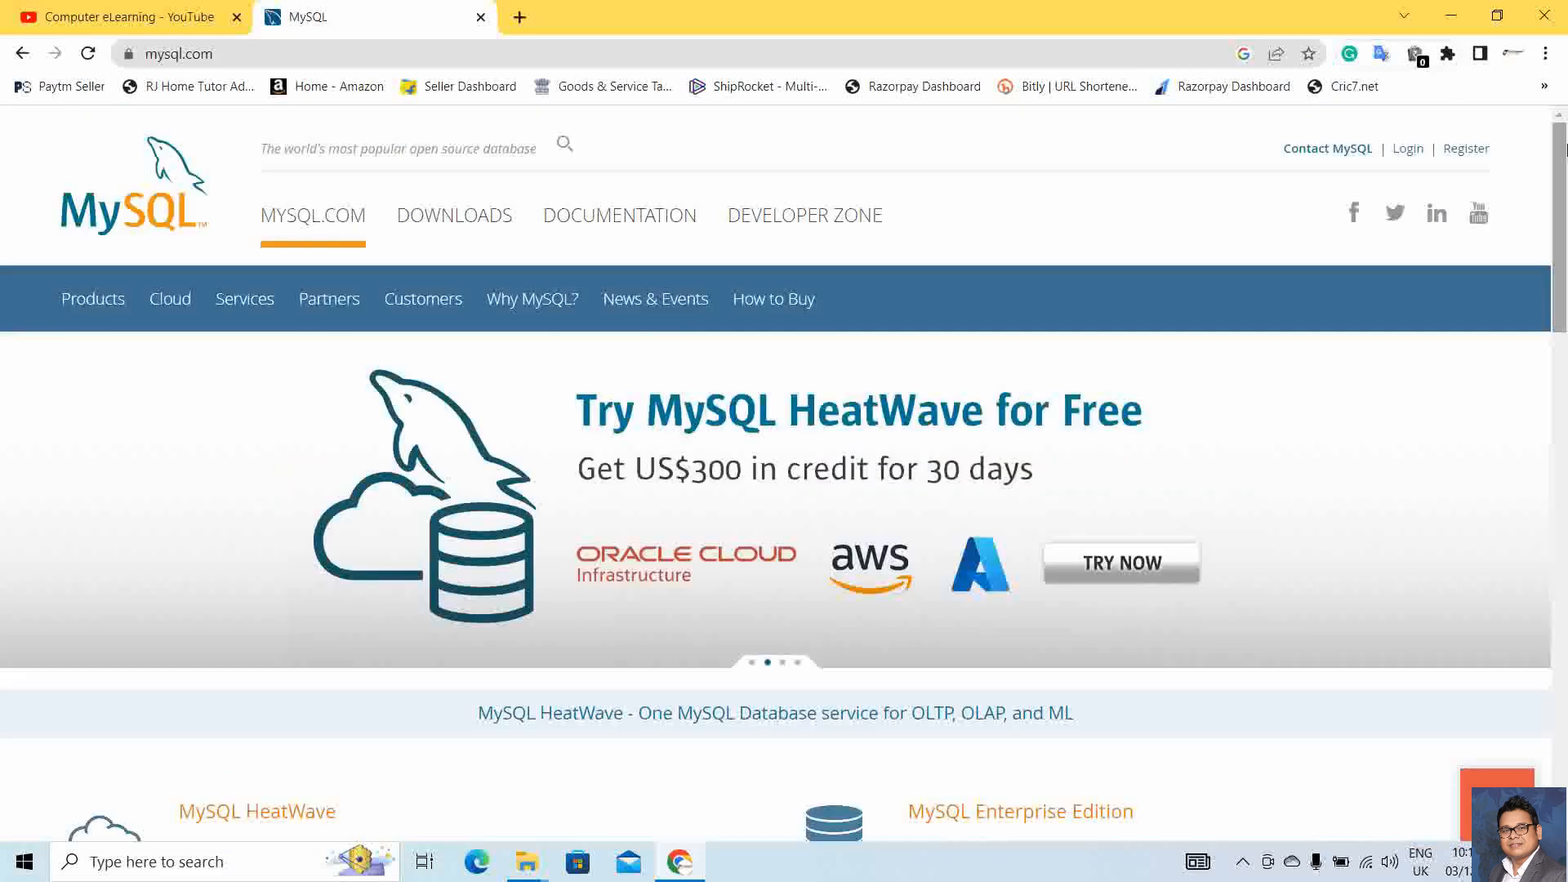
left_click(478, 233)
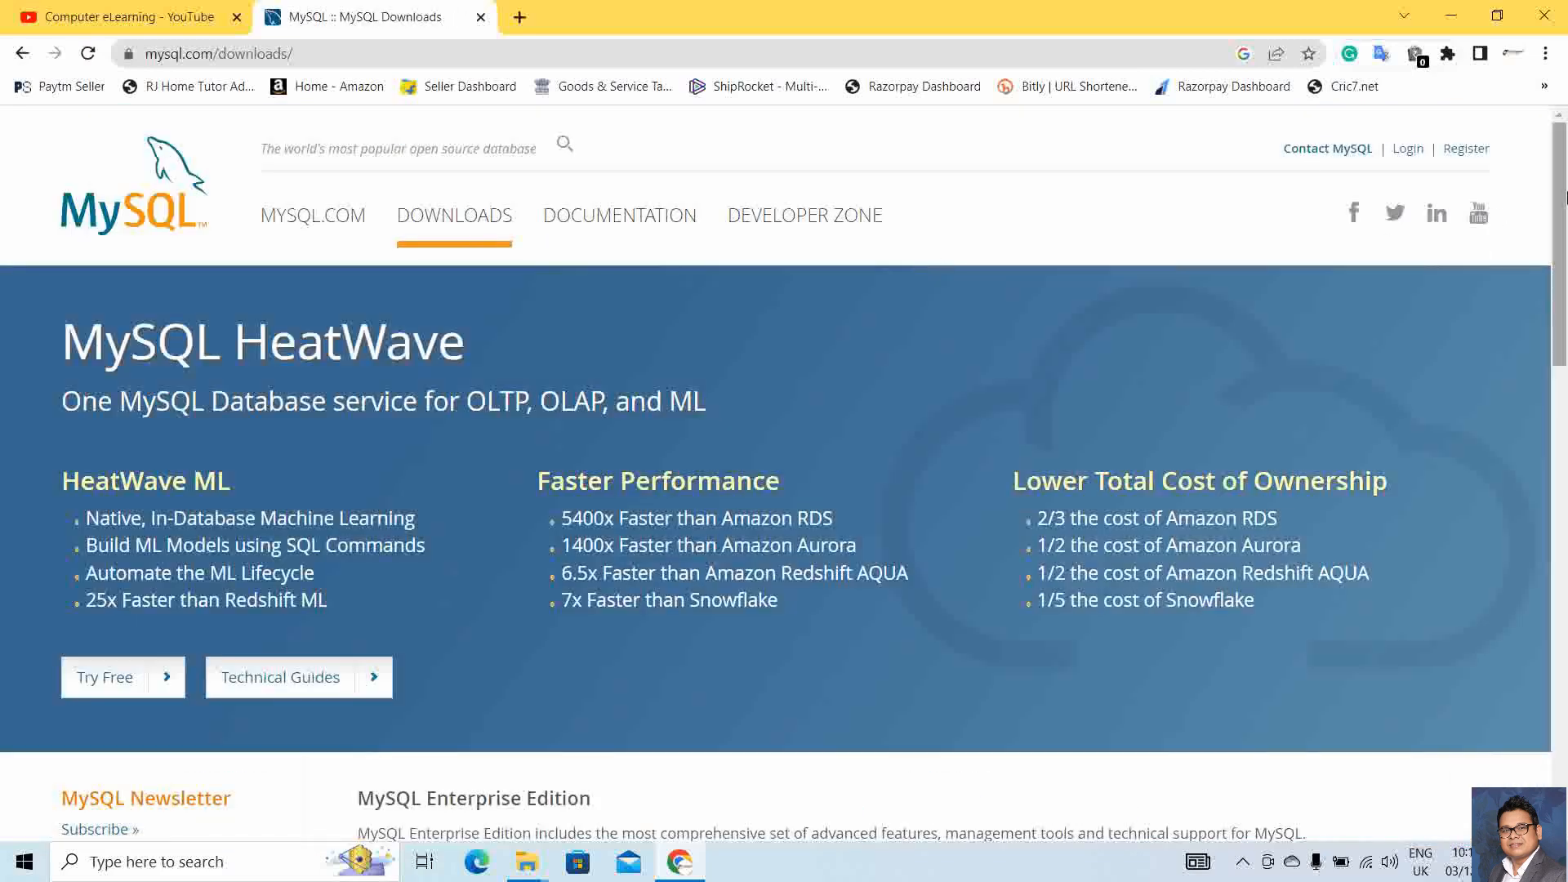
left_click_drag(1565, 198, 1565, 426)
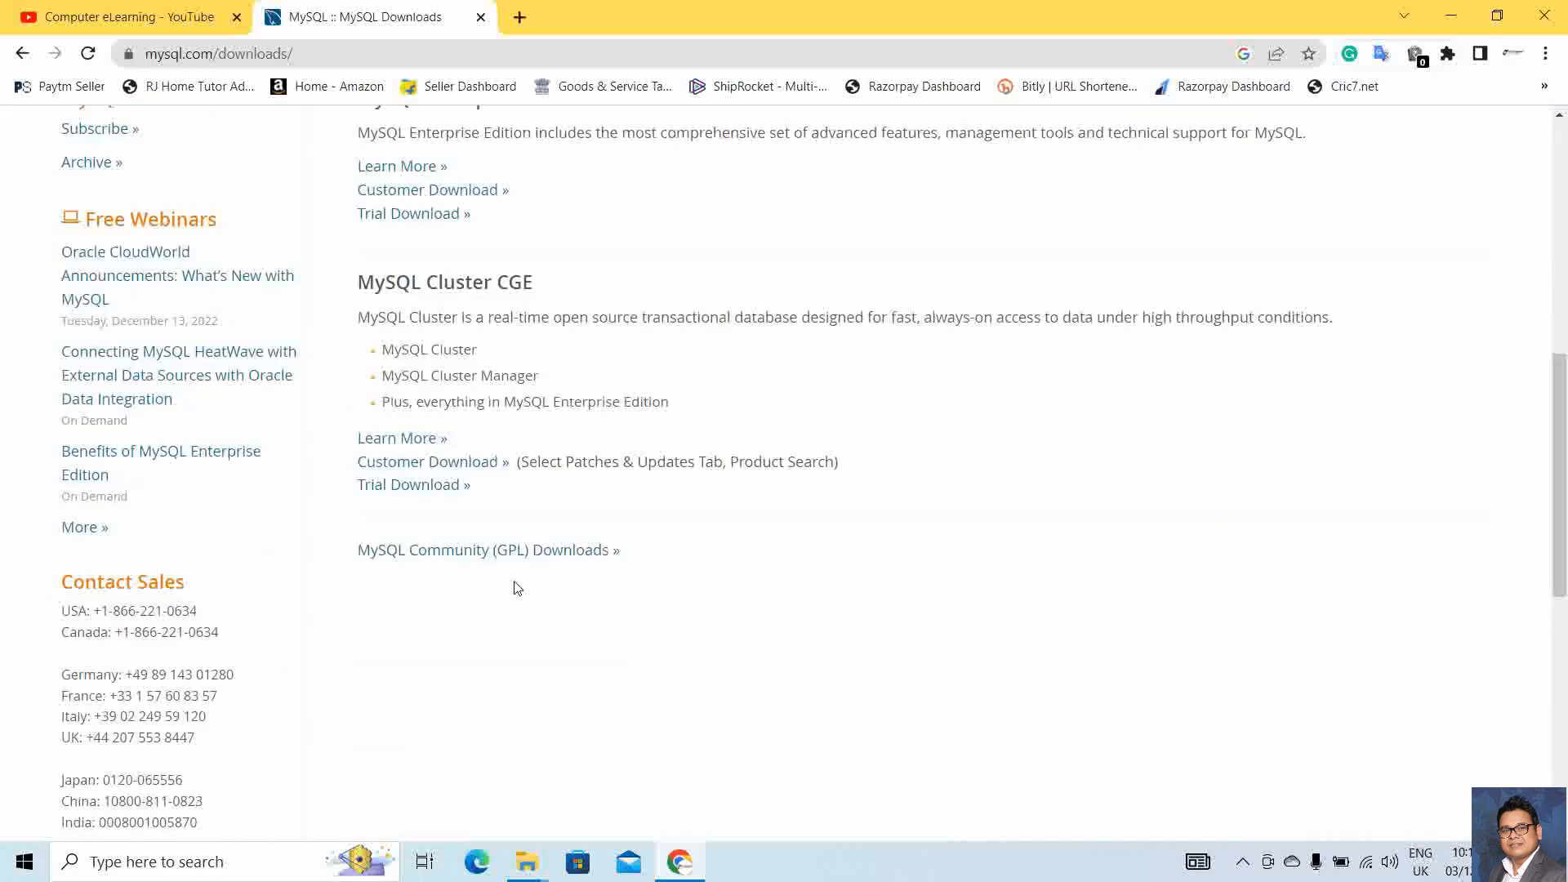
left_click(441, 552)
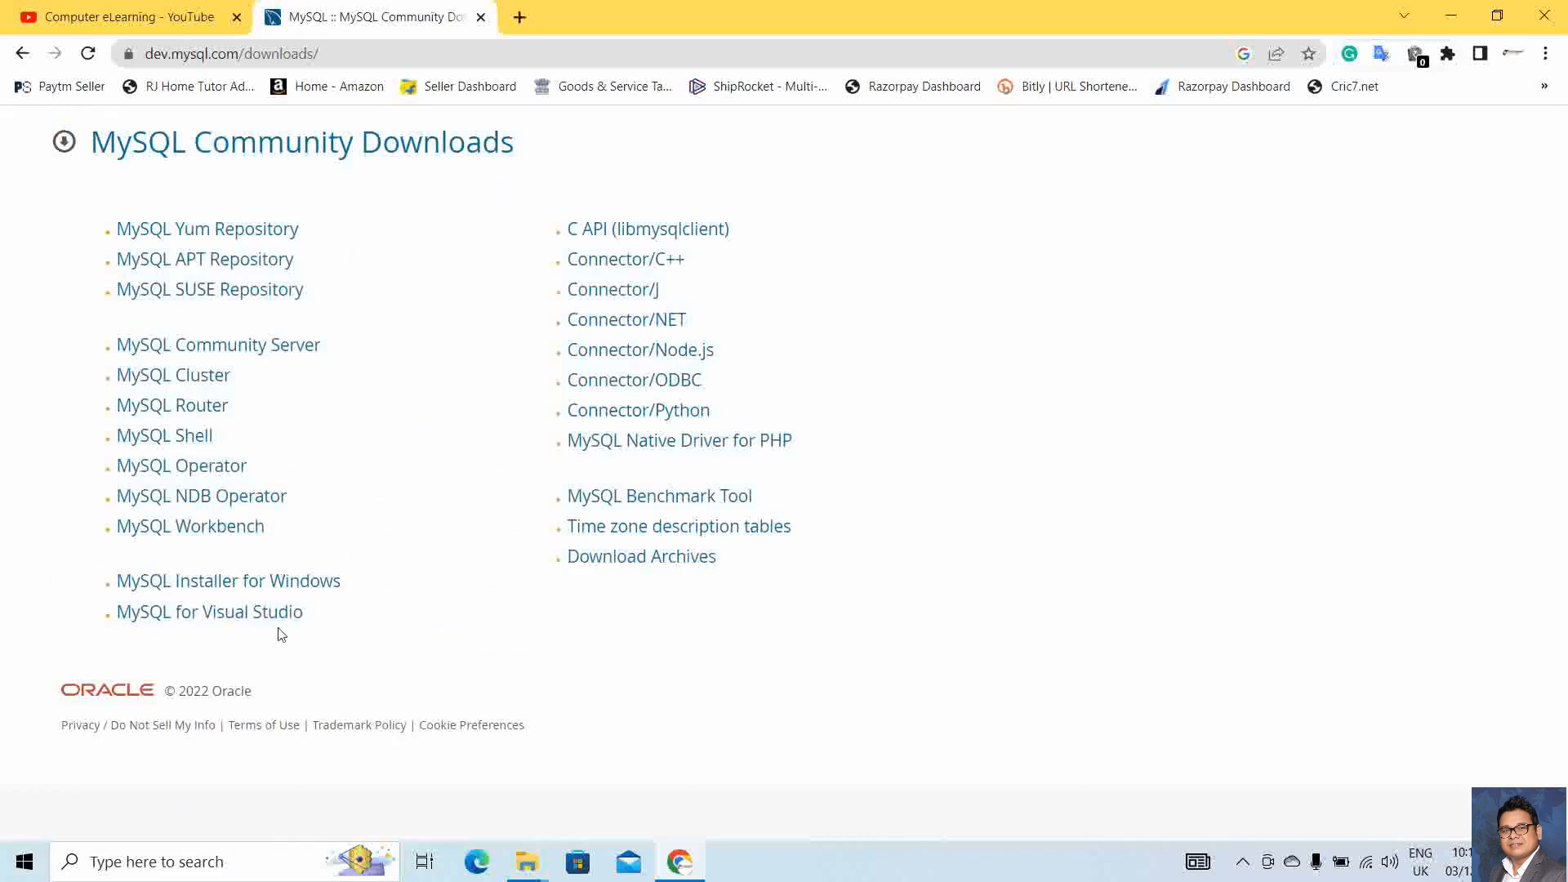
Start downloading the full 431.7M MySQL Installer for Windows package without signing in
left_click(238, 594)
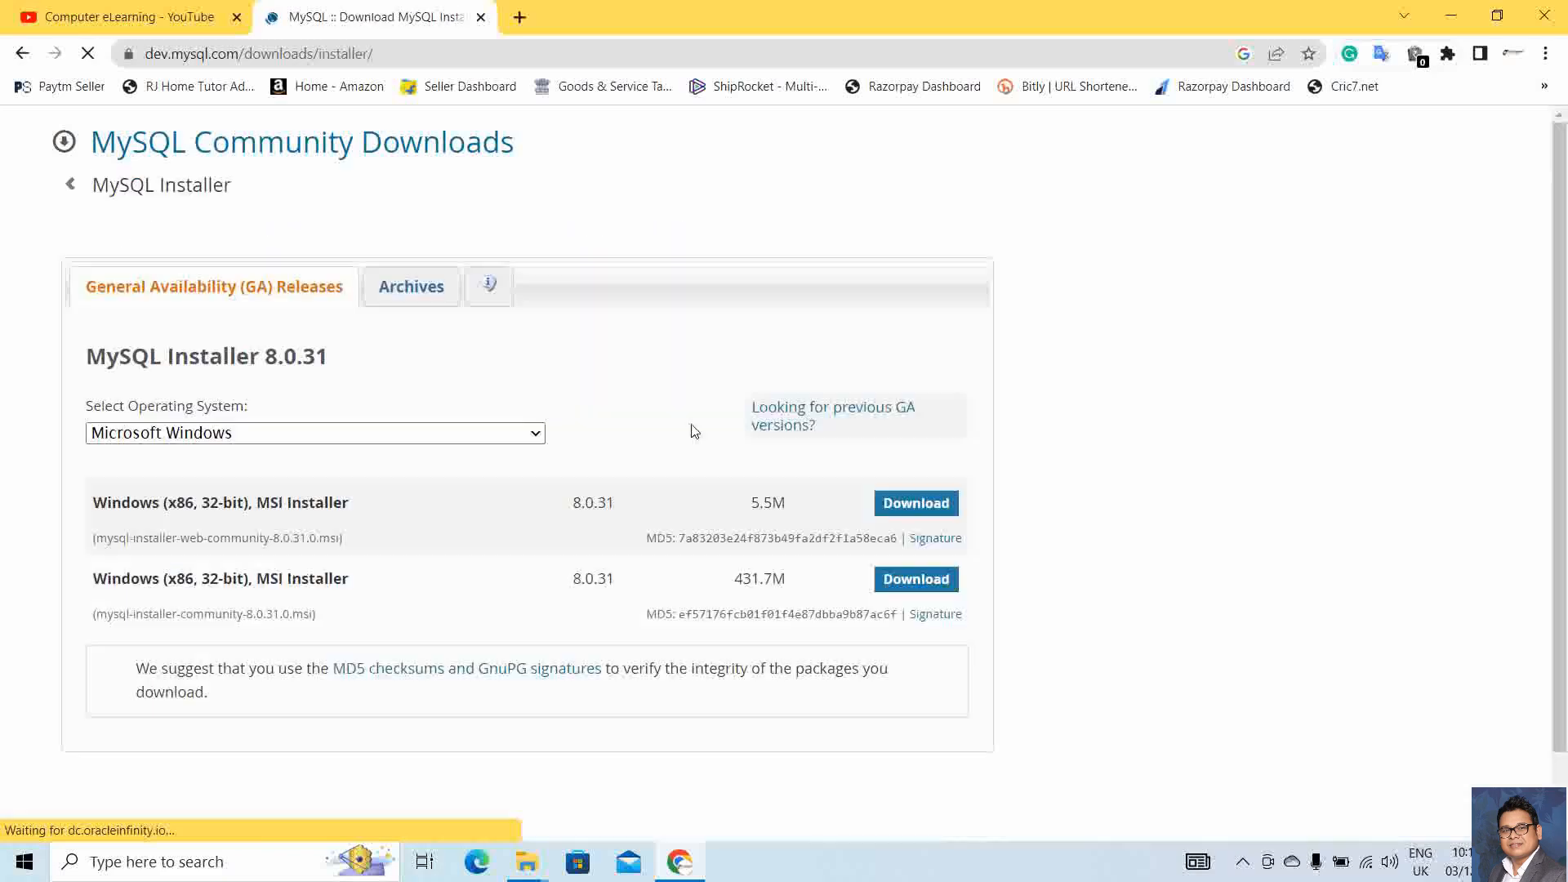
scroll(1564, 220, "down", 1)
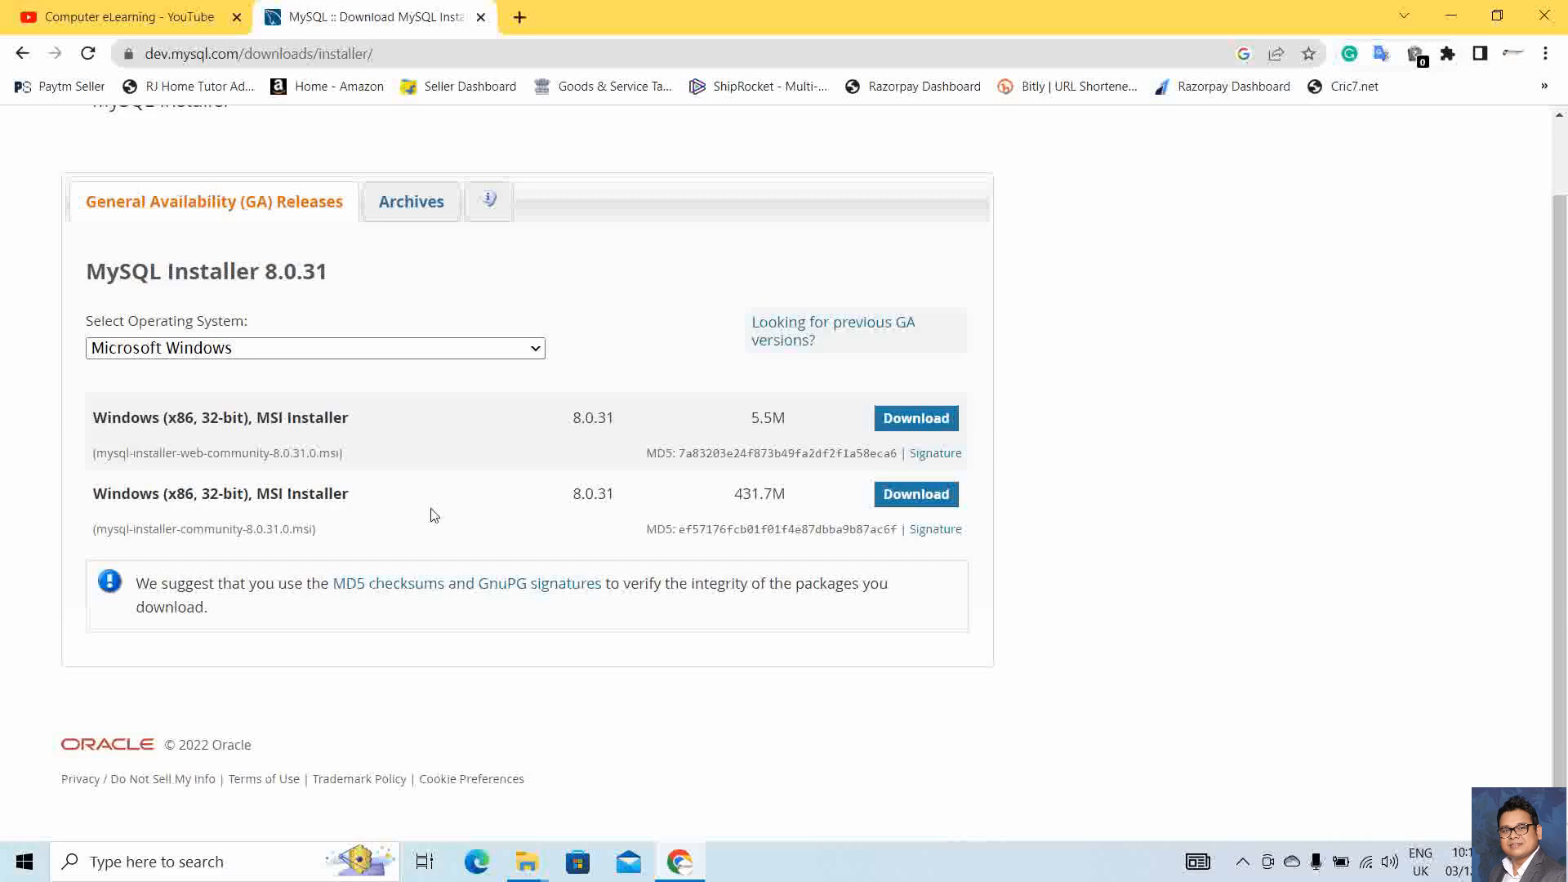
left_click(917, 494)
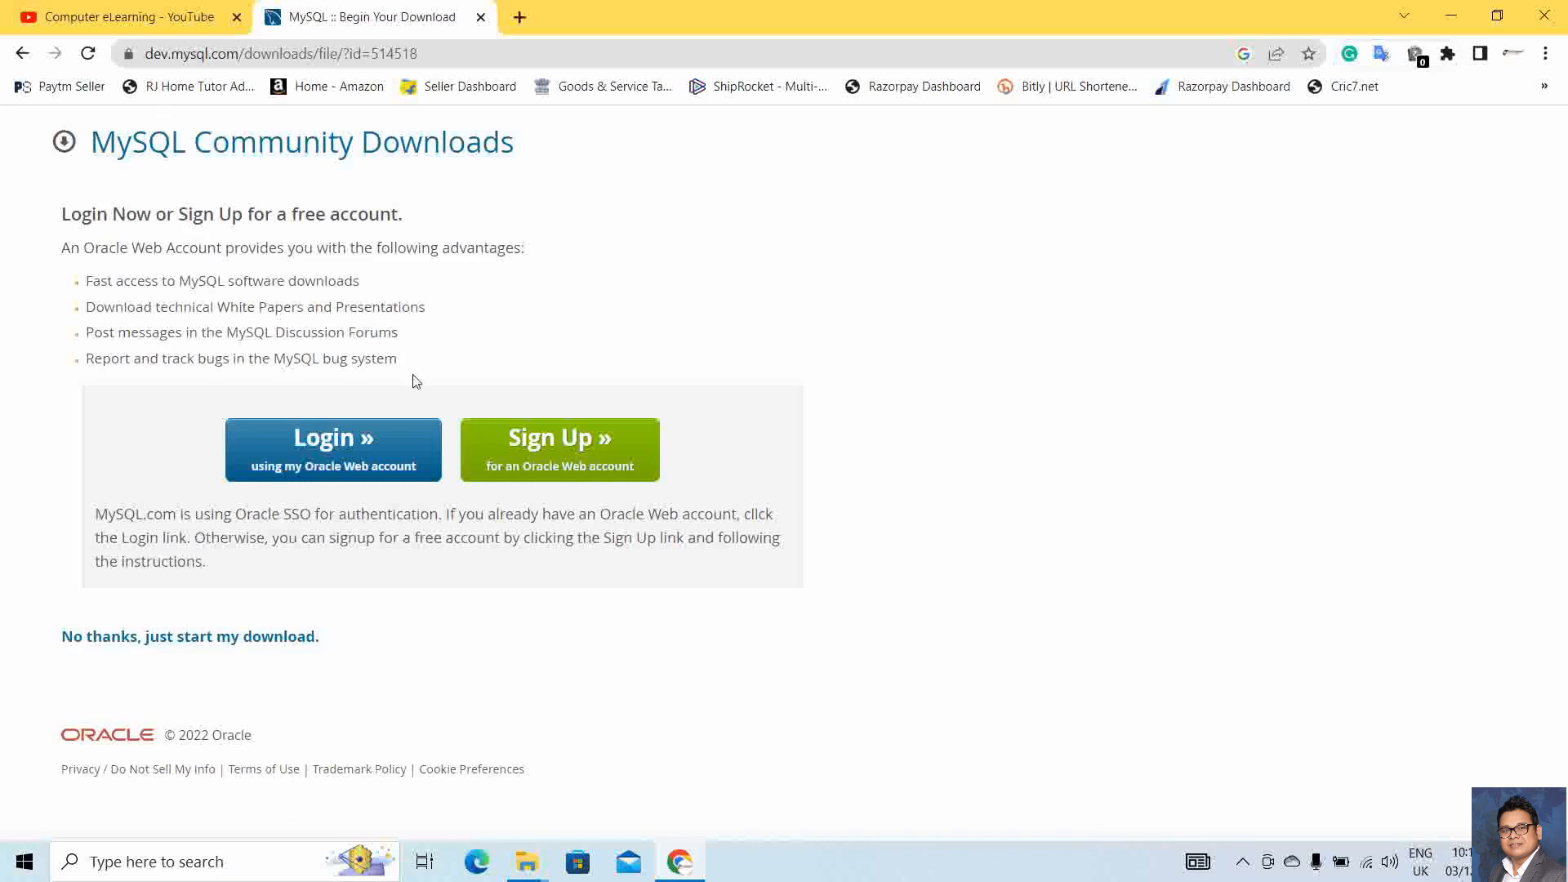
left_click(112, 647)
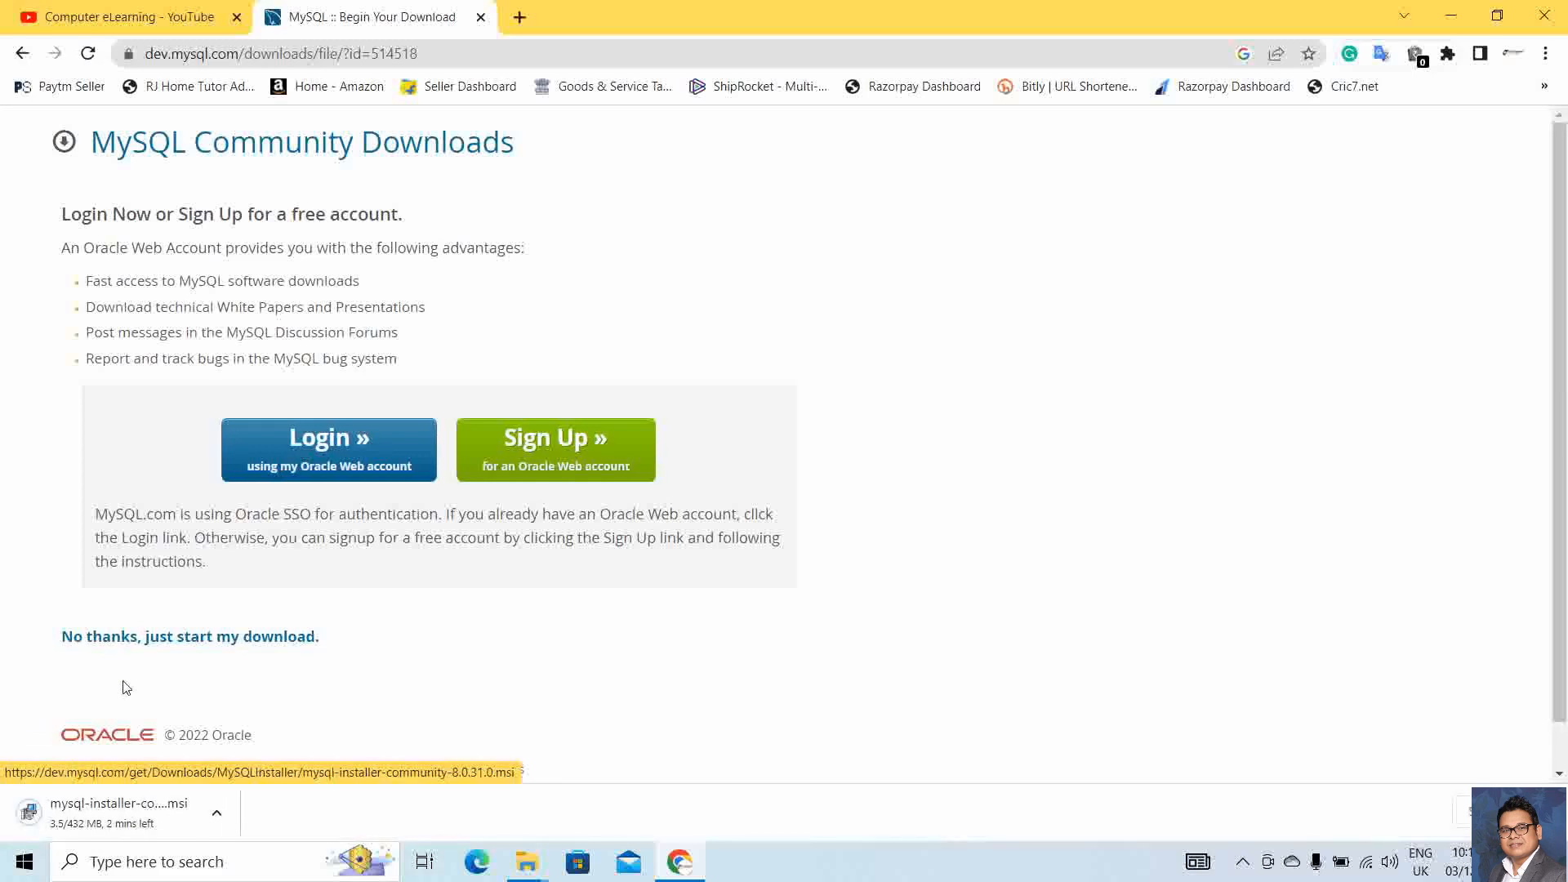
Pause and then cancel the running installer download
left_click(219, 815)
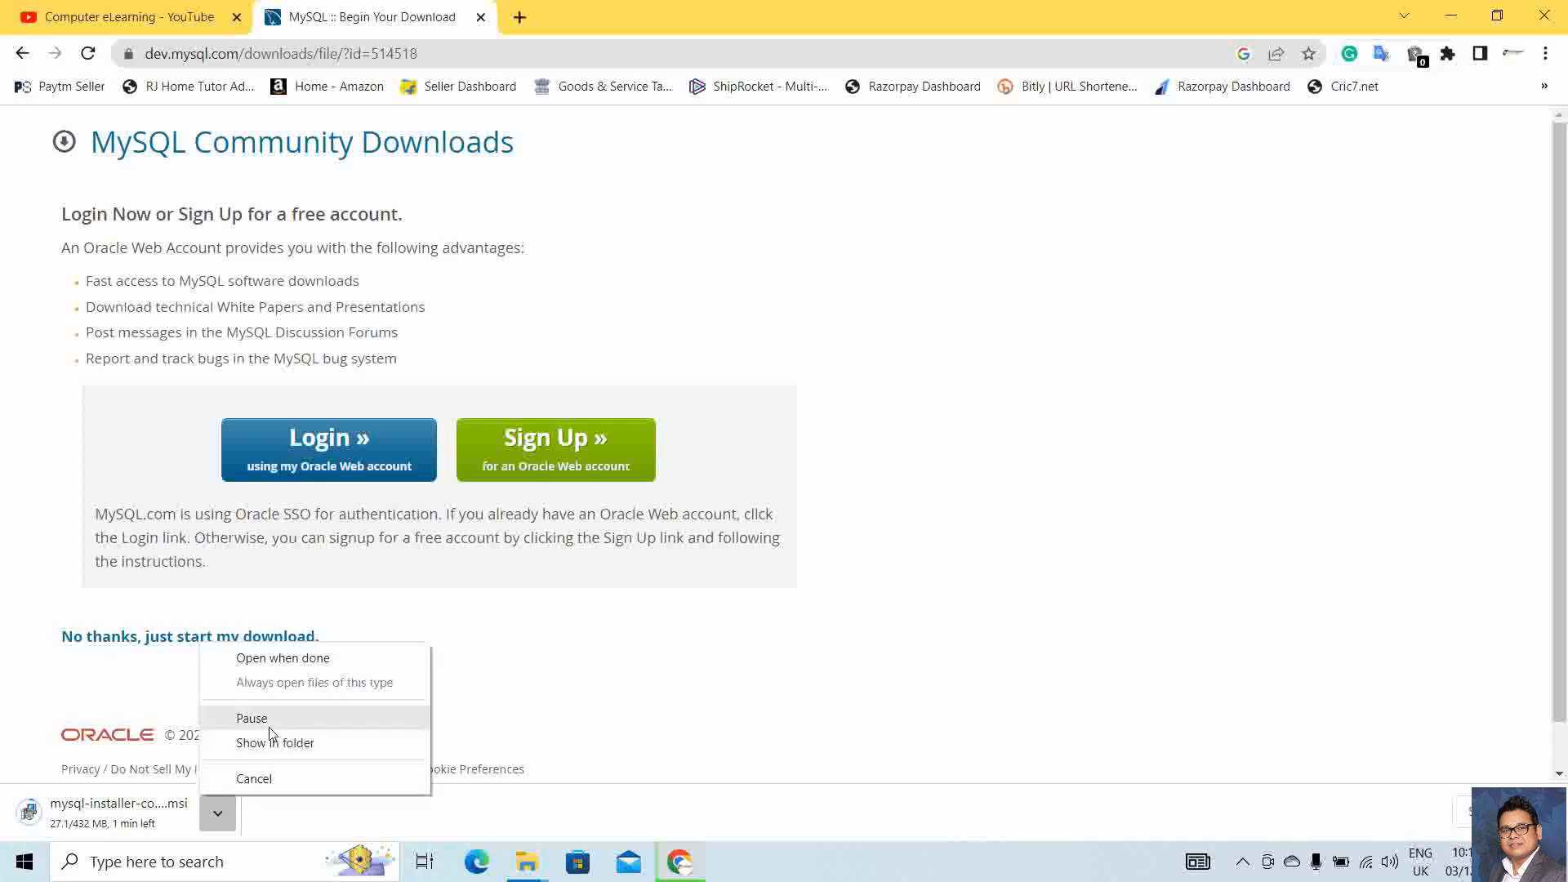
left_click(270, 726)
left_click(227, 808)
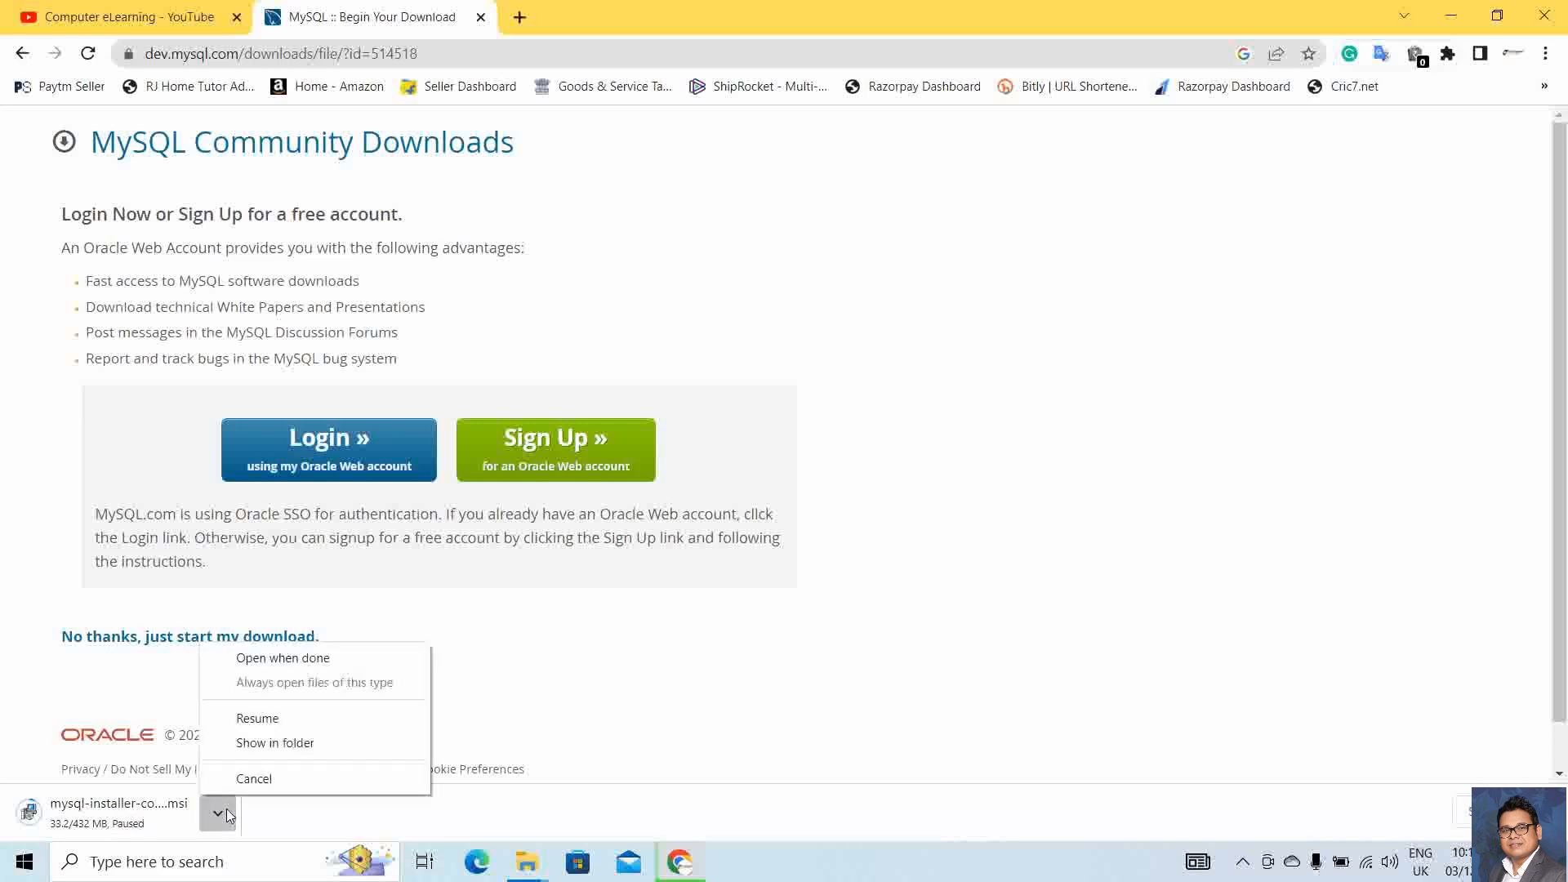
left_click(258, 781)
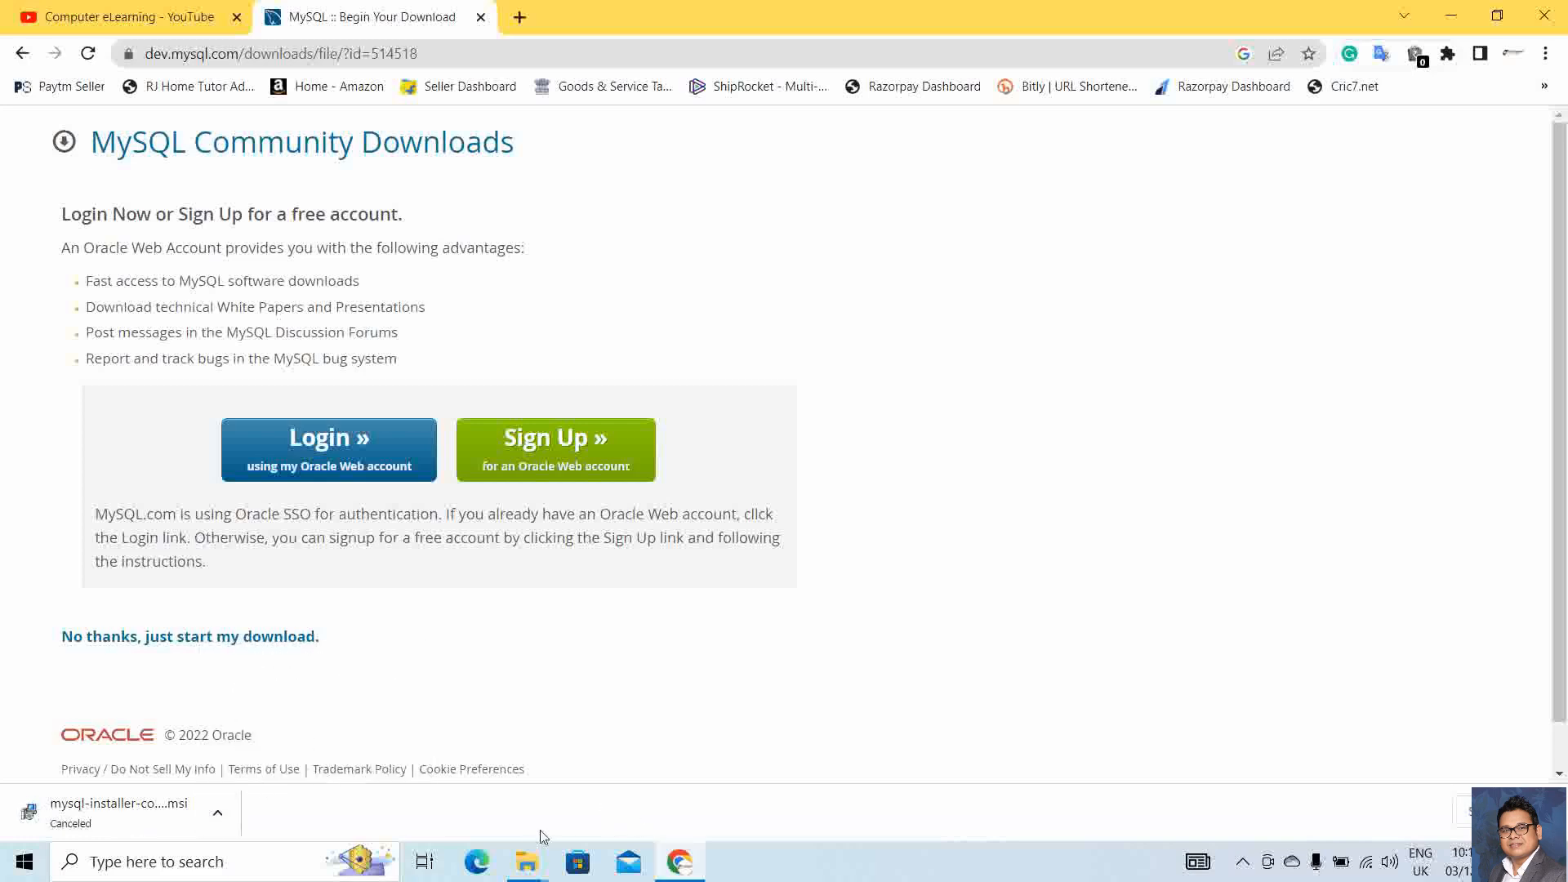
Run mysql-installer-community-8.0.31.0 from the Downloads folder and minimise the Explorer window
mouse_move(530, 870)
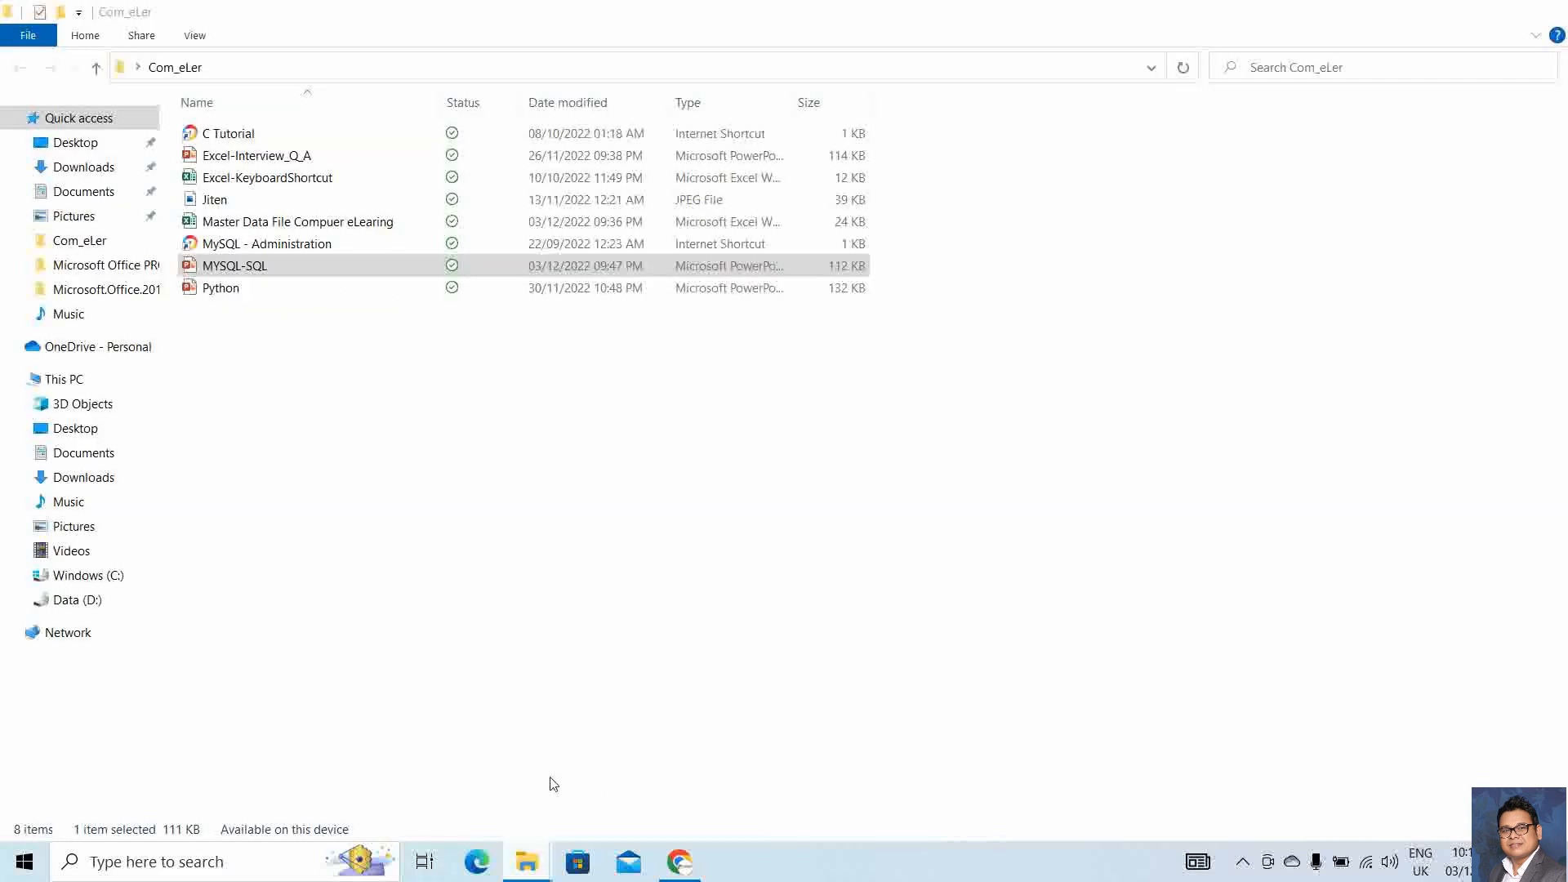
left_click(482, 816)
left_click(524, 867)
left_click(524, 866)
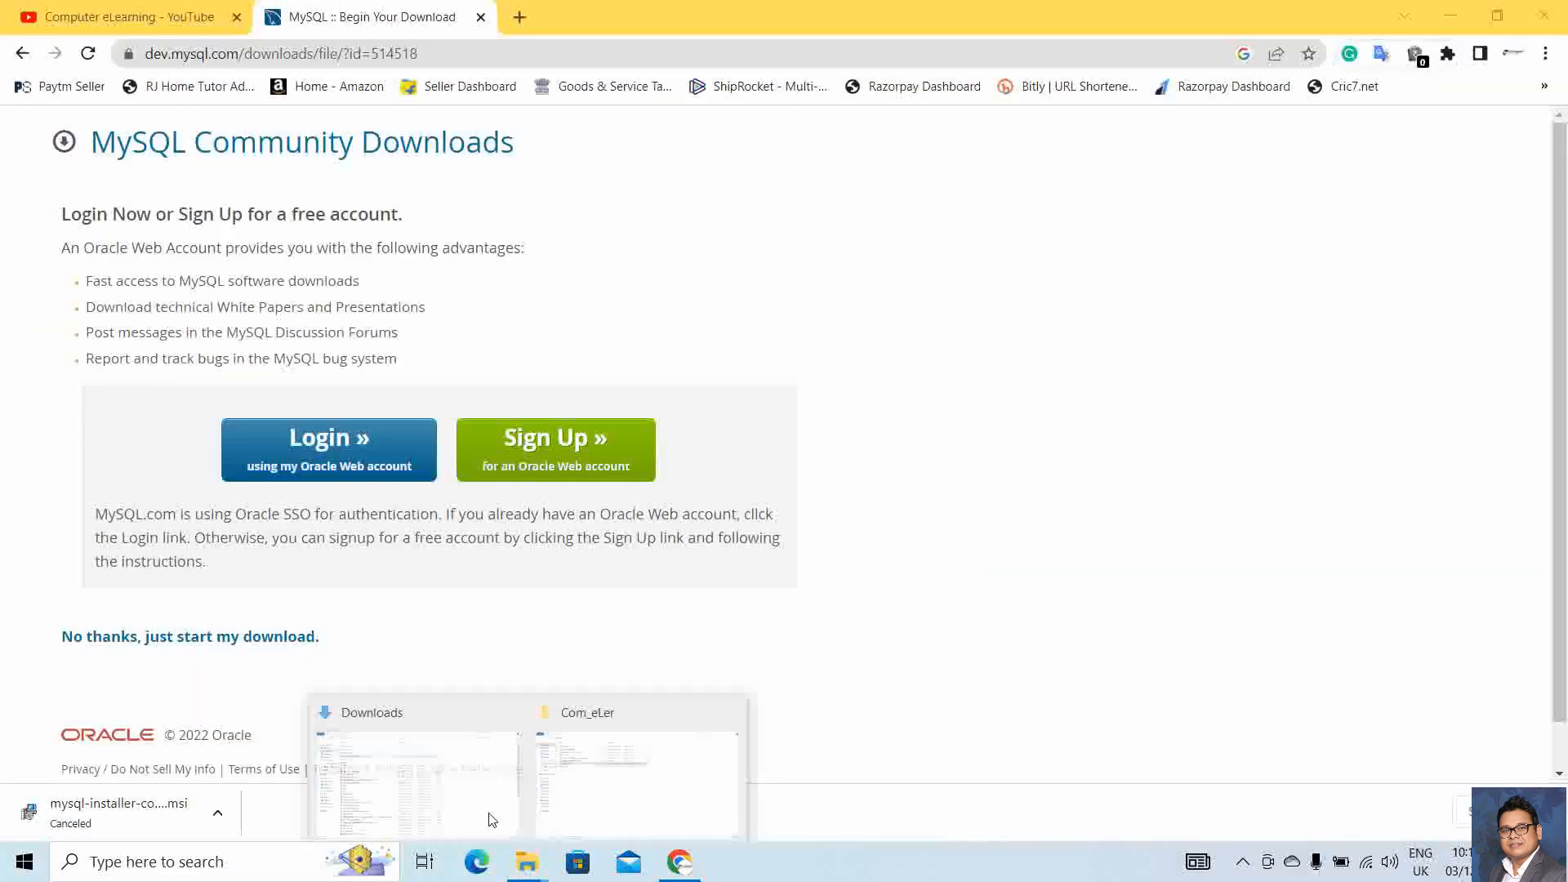
left_click(455, 794)
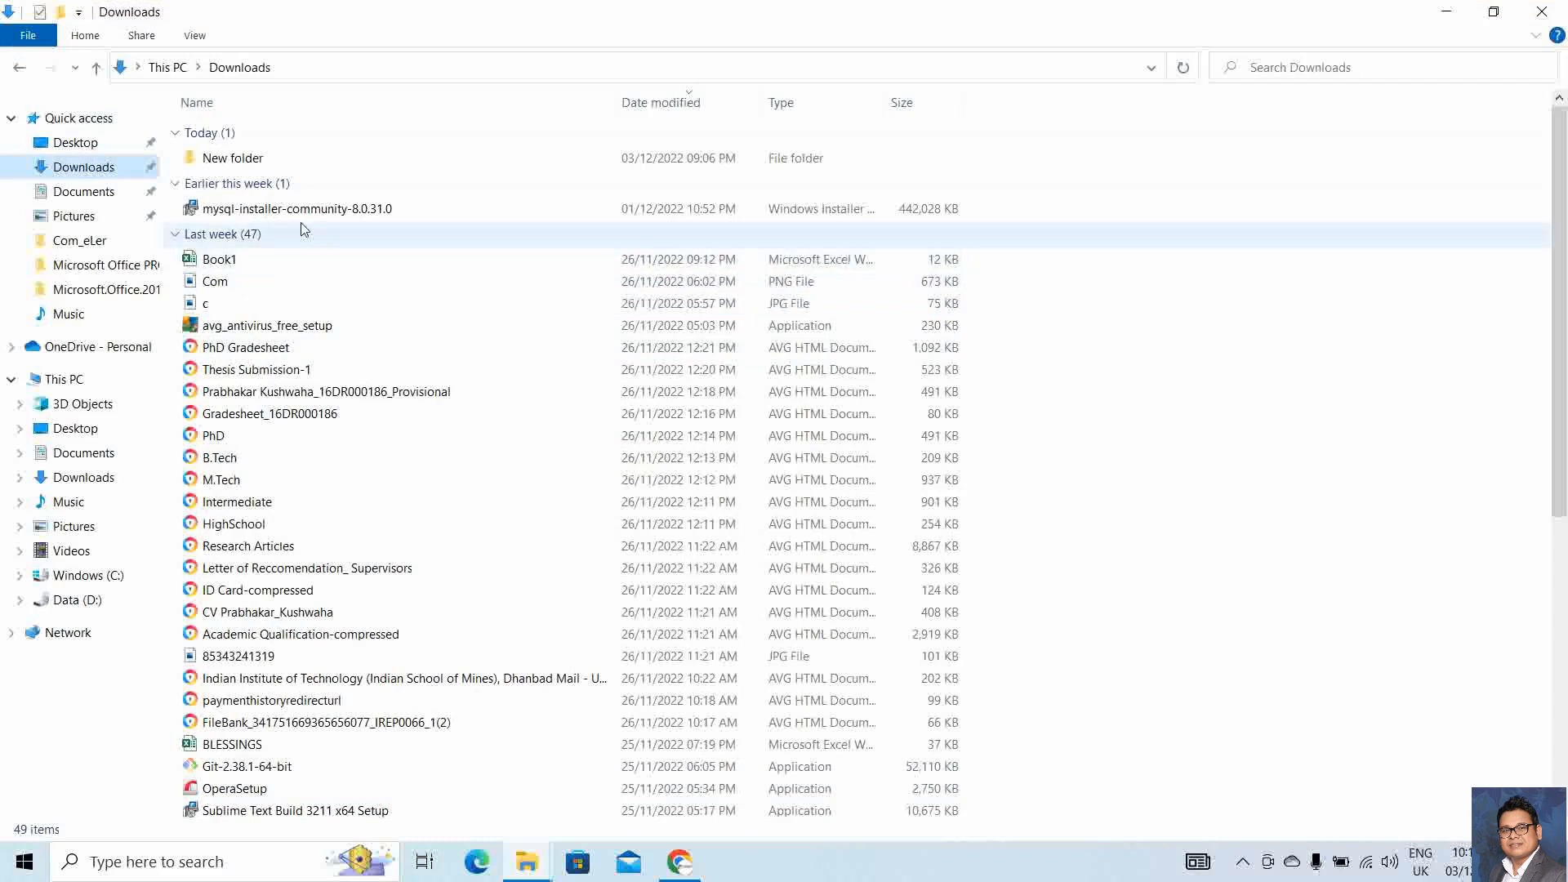
double_click(318, 219)
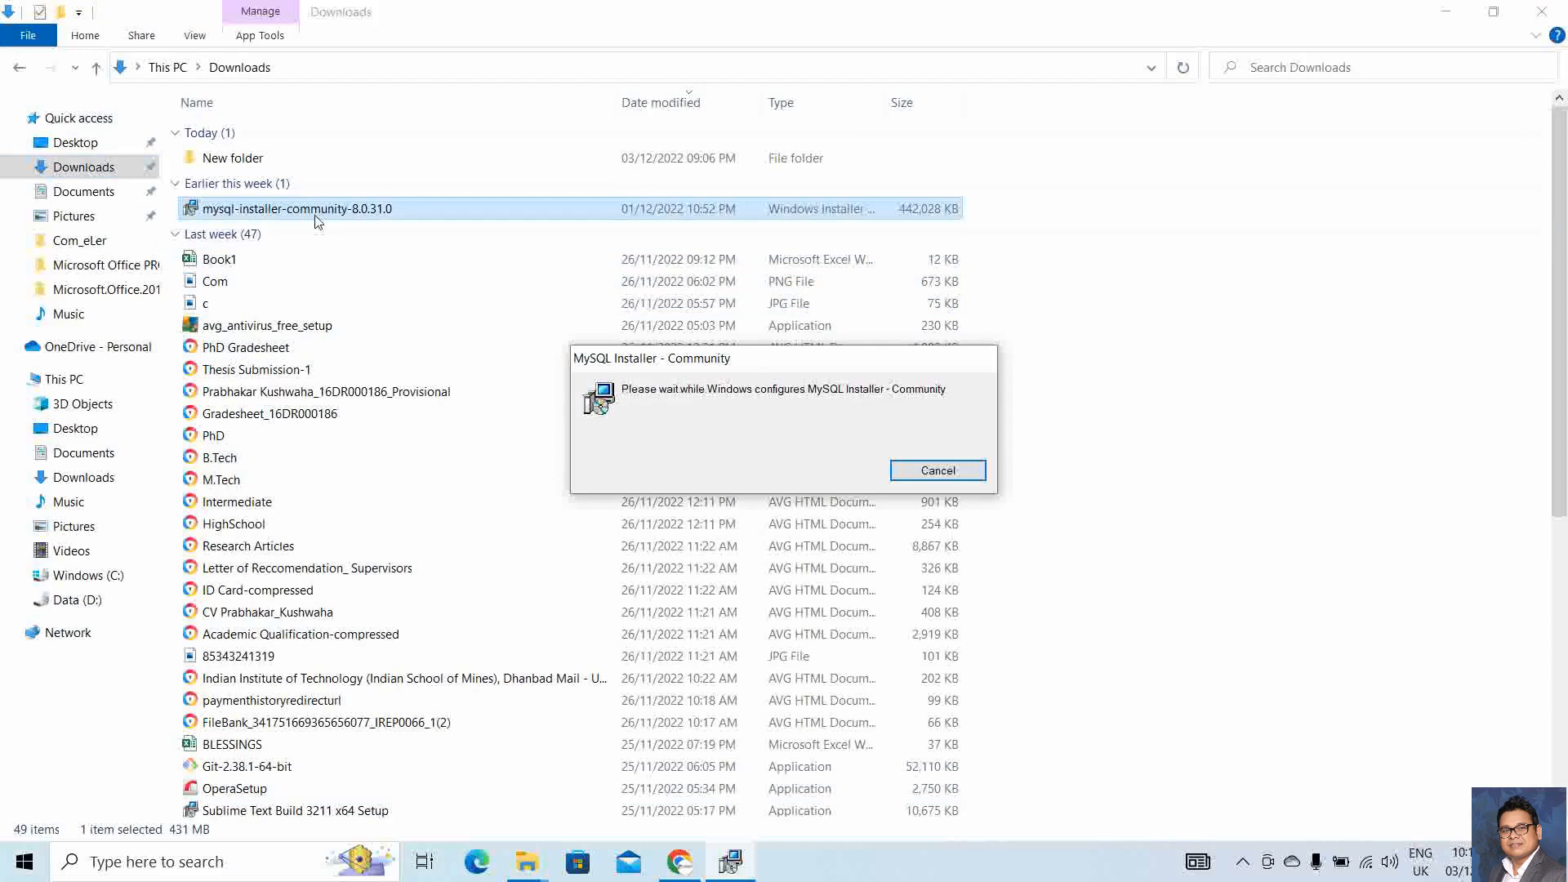
left_click(1446, 12)
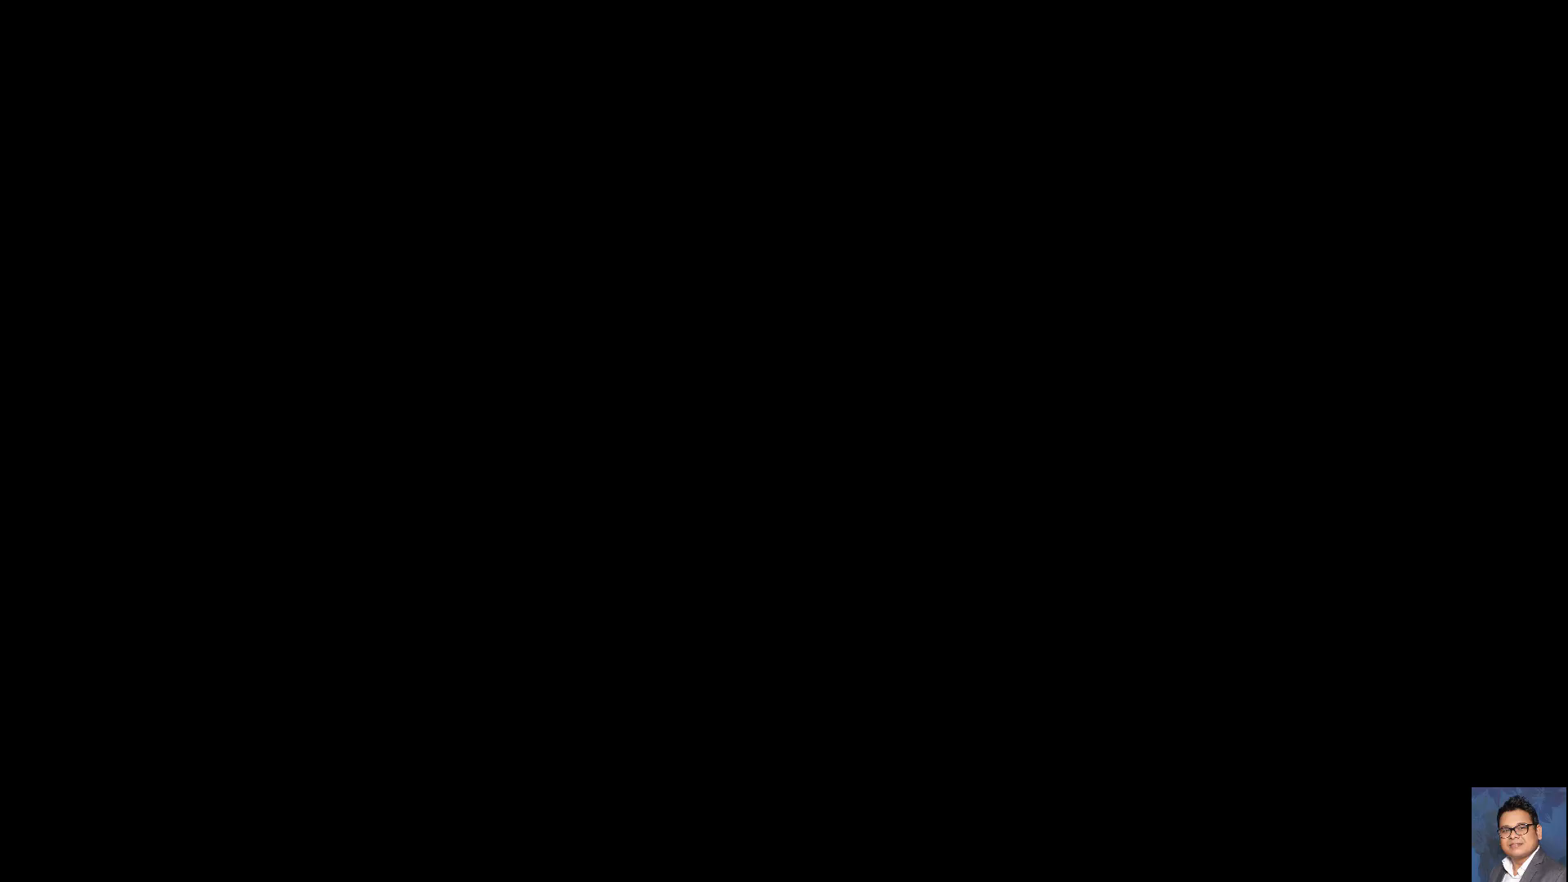
Approve the UAC and mandatory upgrade prompts, then minimise Chrome and File Explorer behind MySQL Installer
left_click(668, 581)
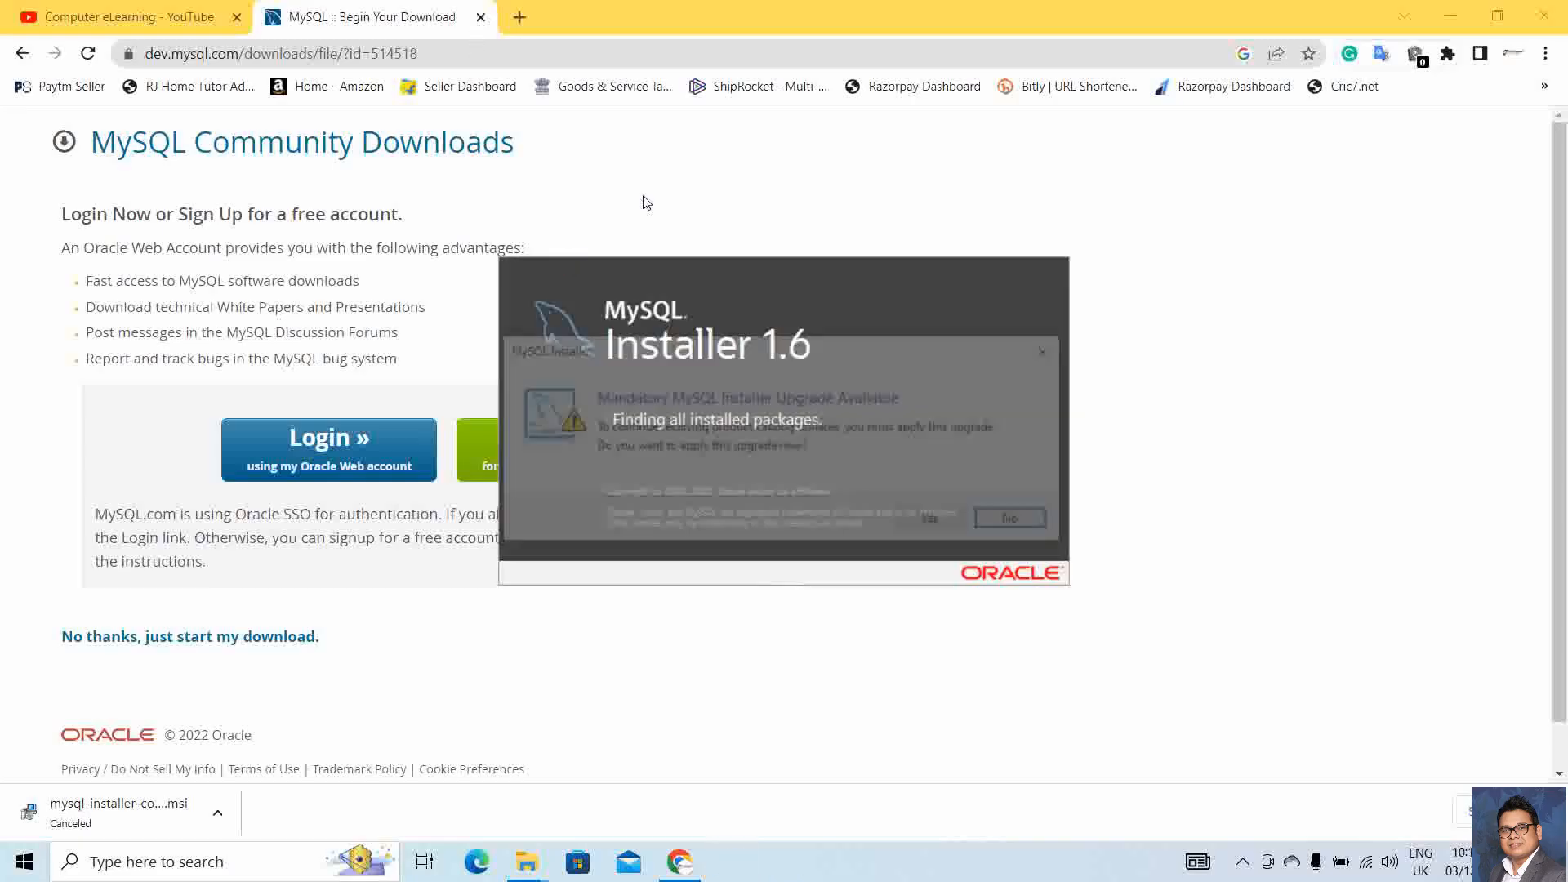
left_click(936, 523)
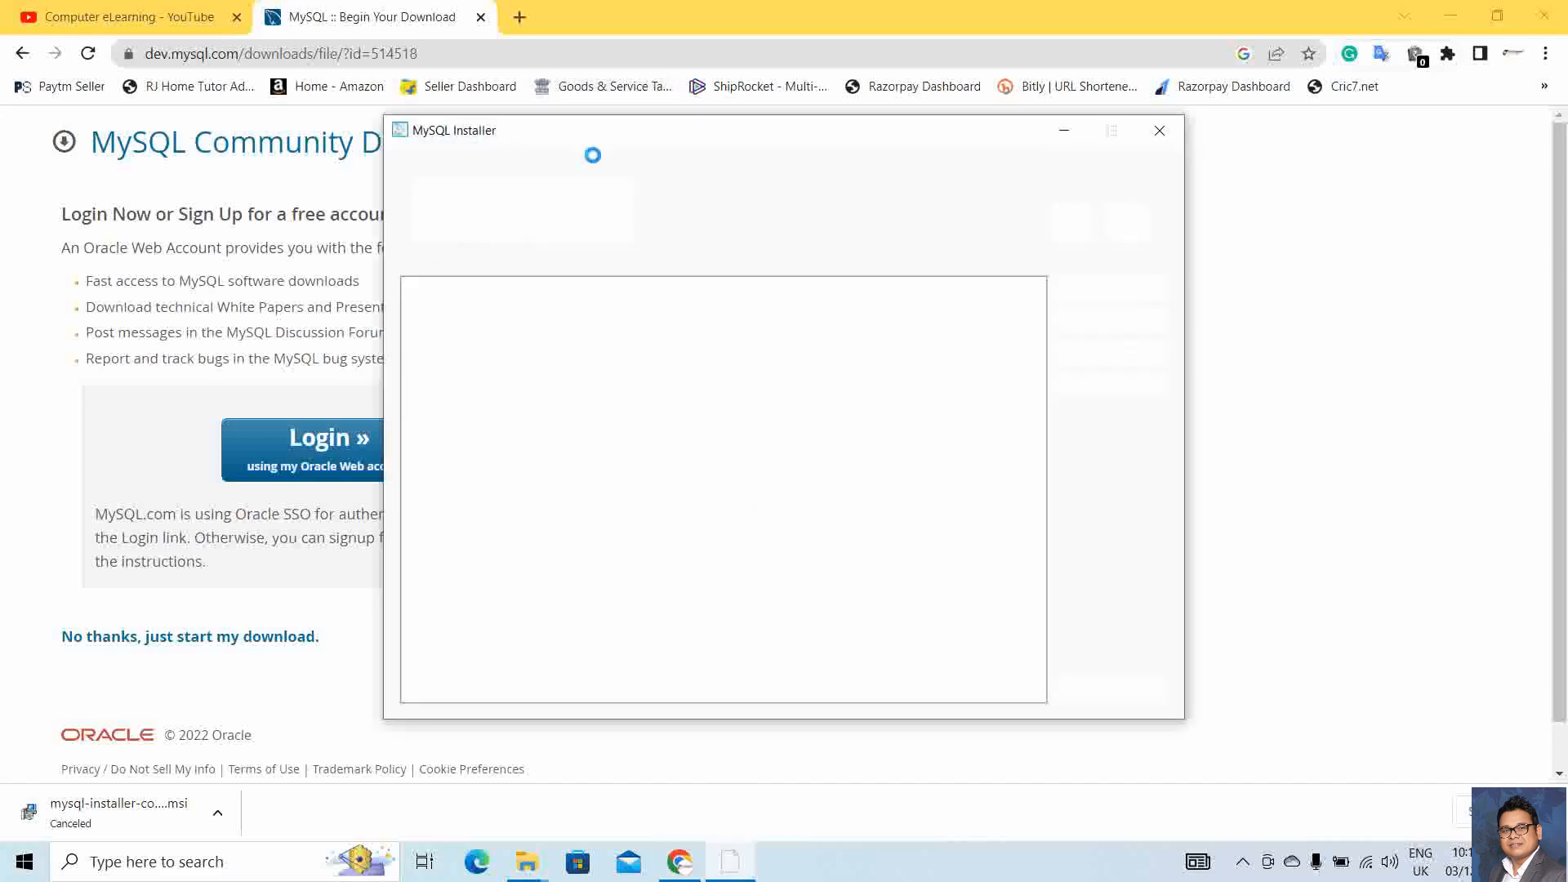
left_click(519, 17)
left_click(730, 861)
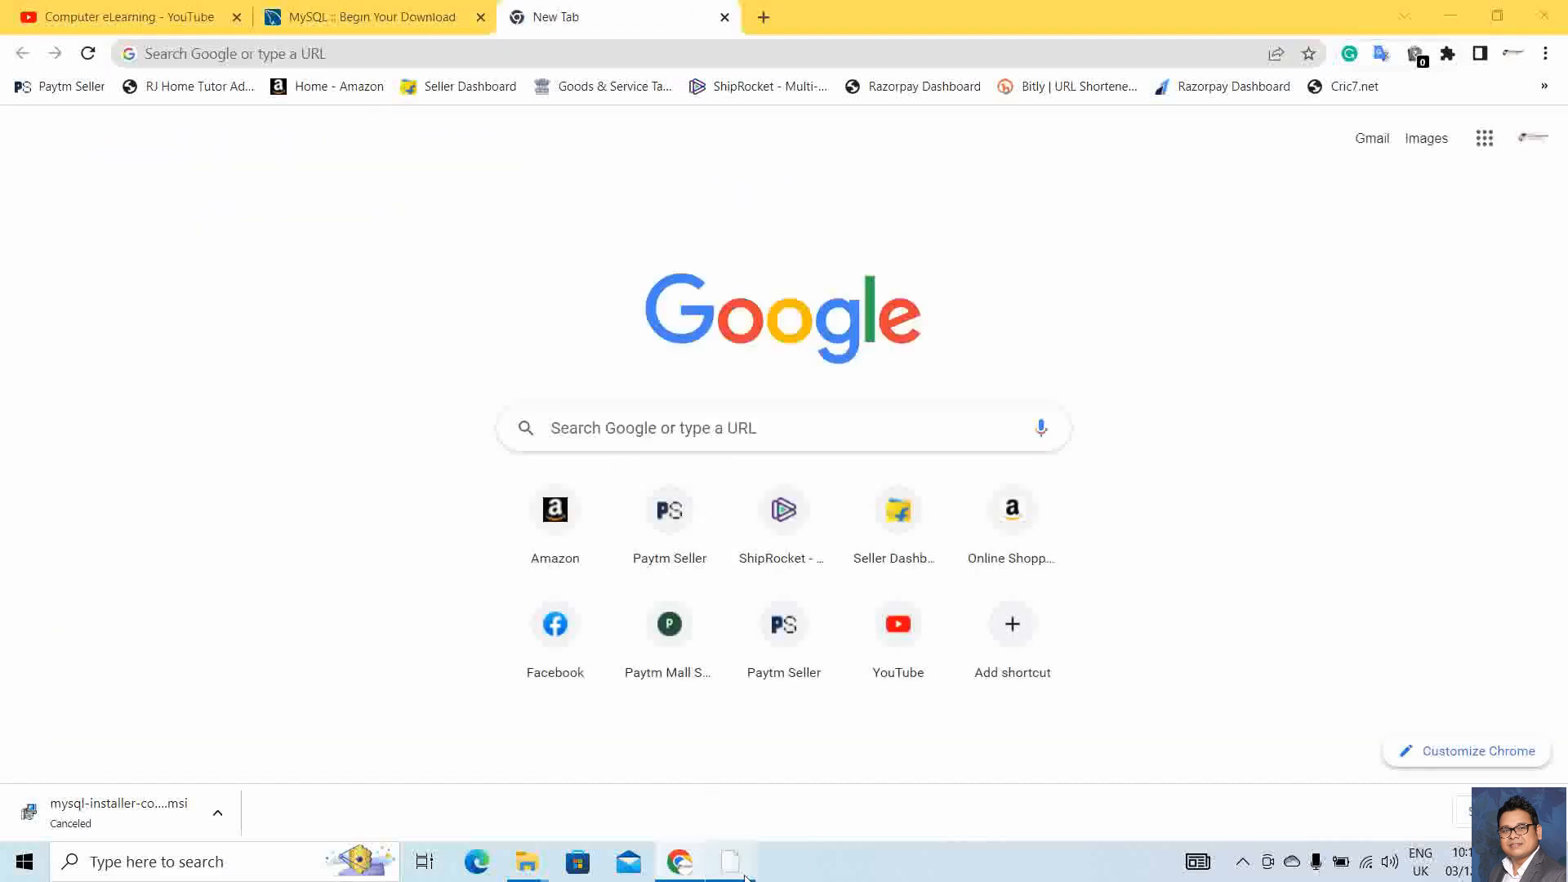
left_click(1466, 16)
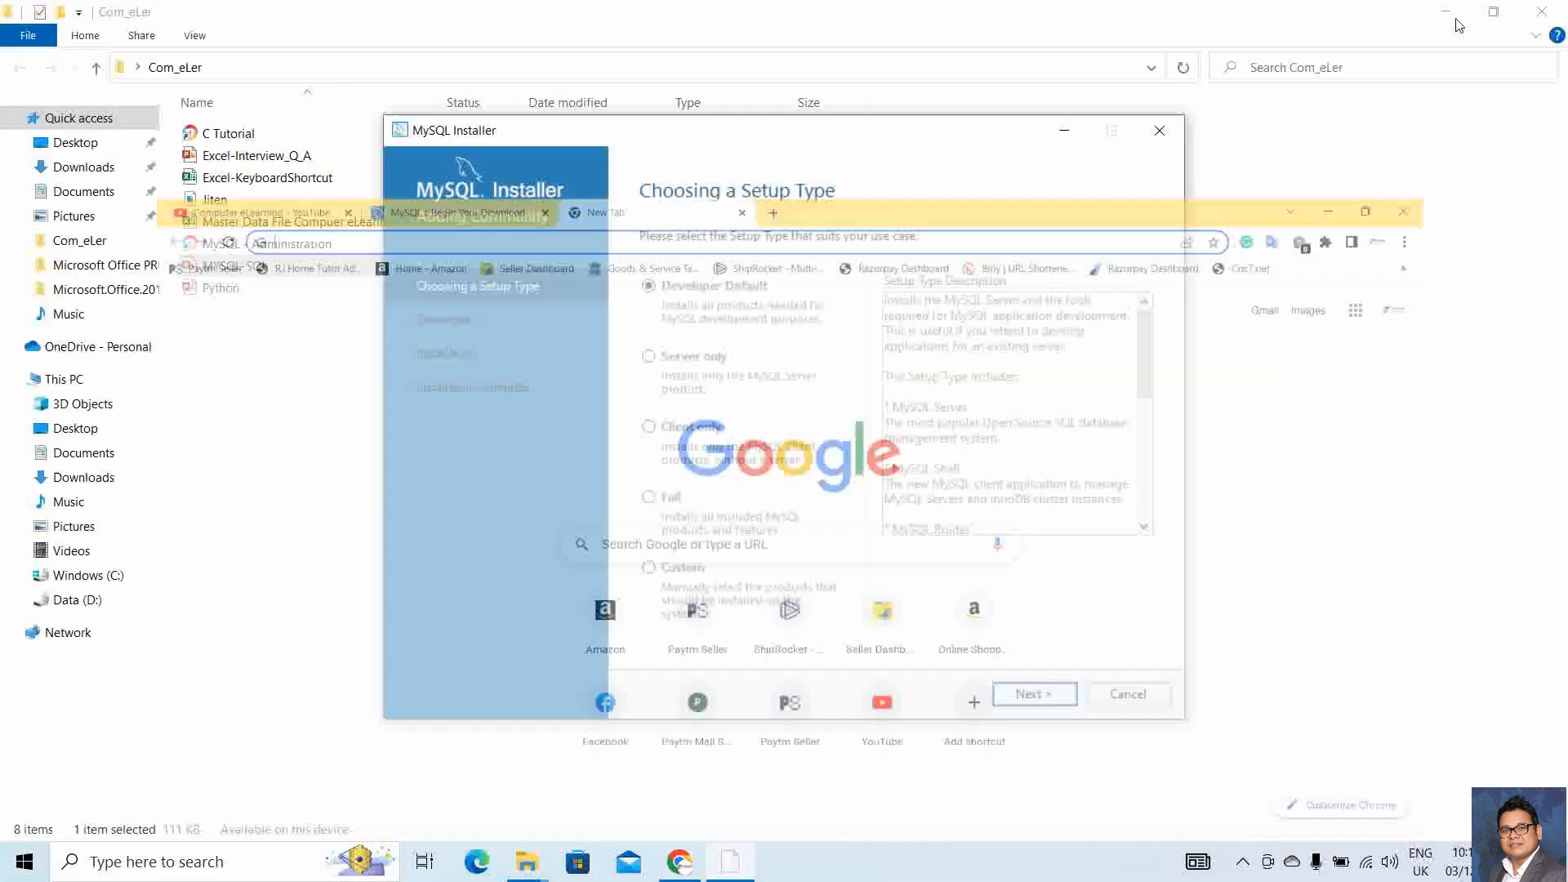
left_click(1447, 12)
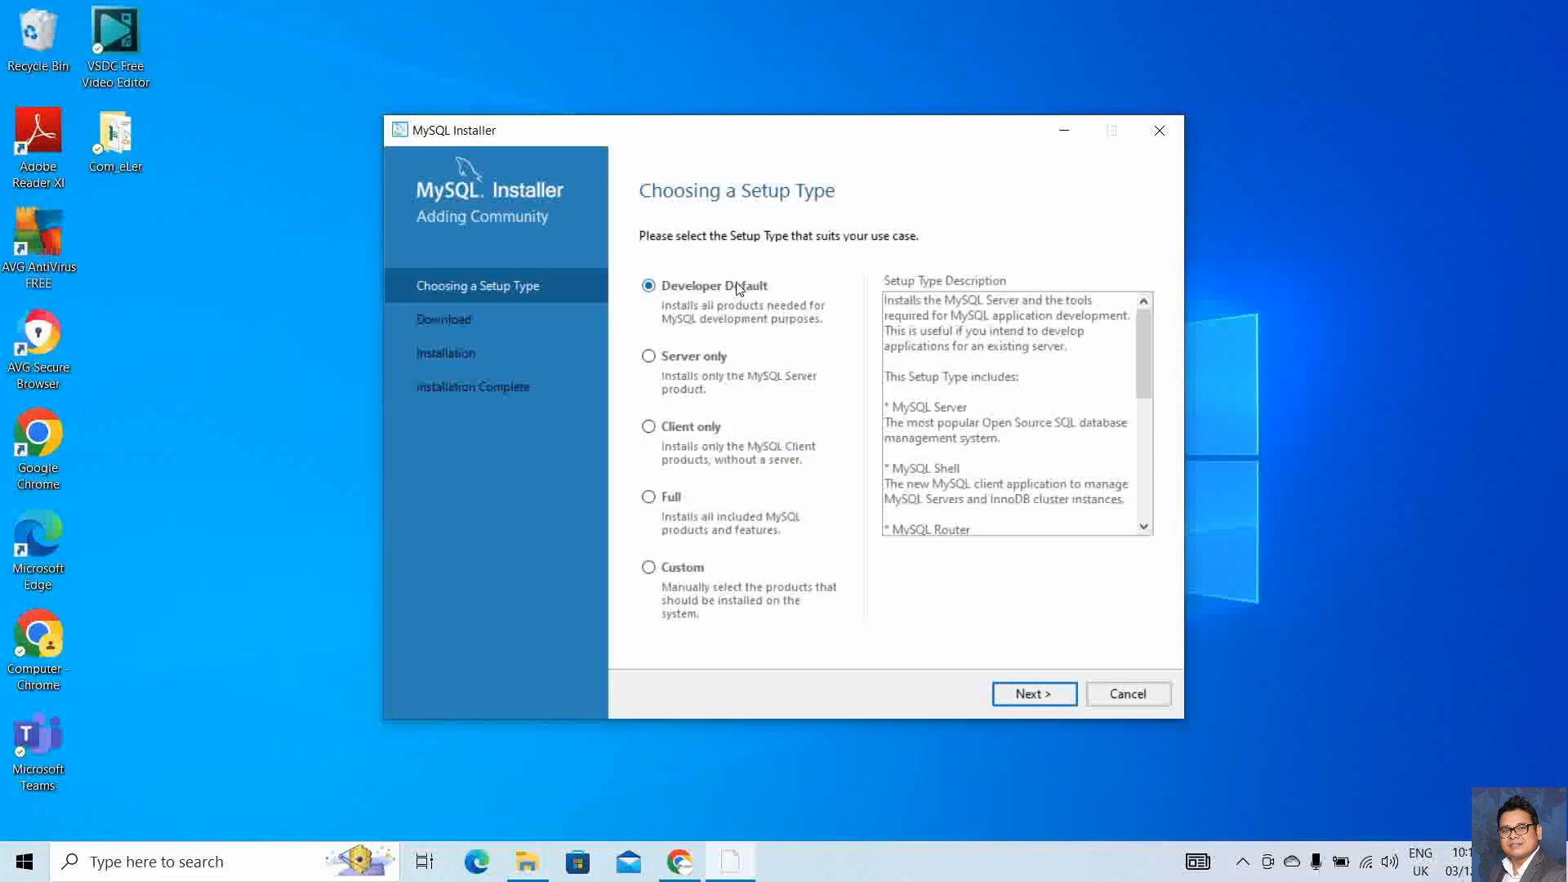
Preview Server only, Client only, Full and Custom, then keep Developer Default and continue
left_click(715, 360)
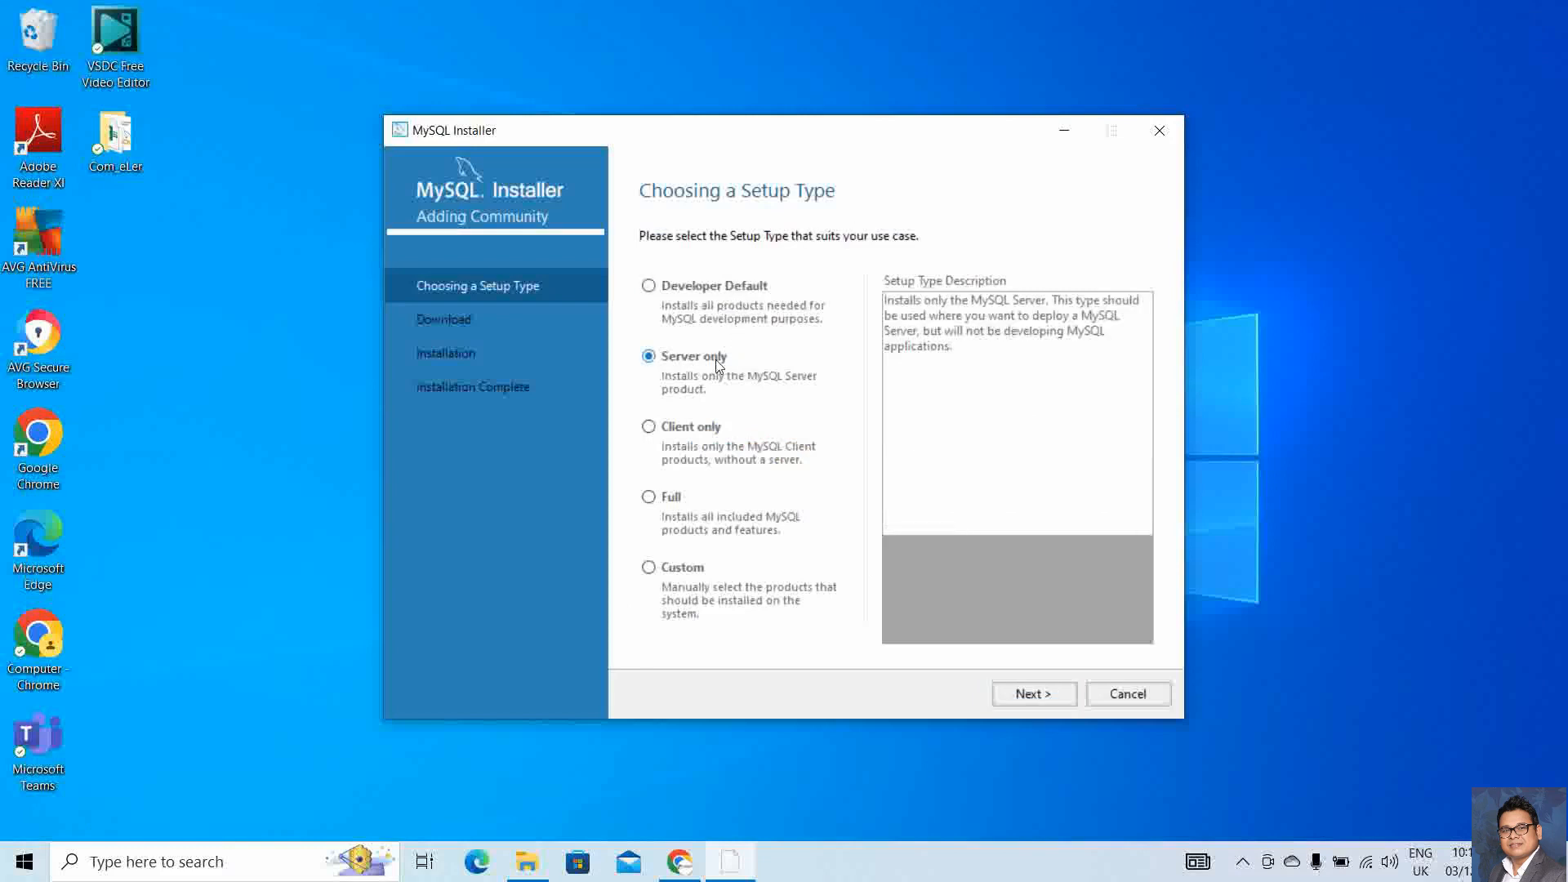
left_click(676, 432)
left_click(671, 497)
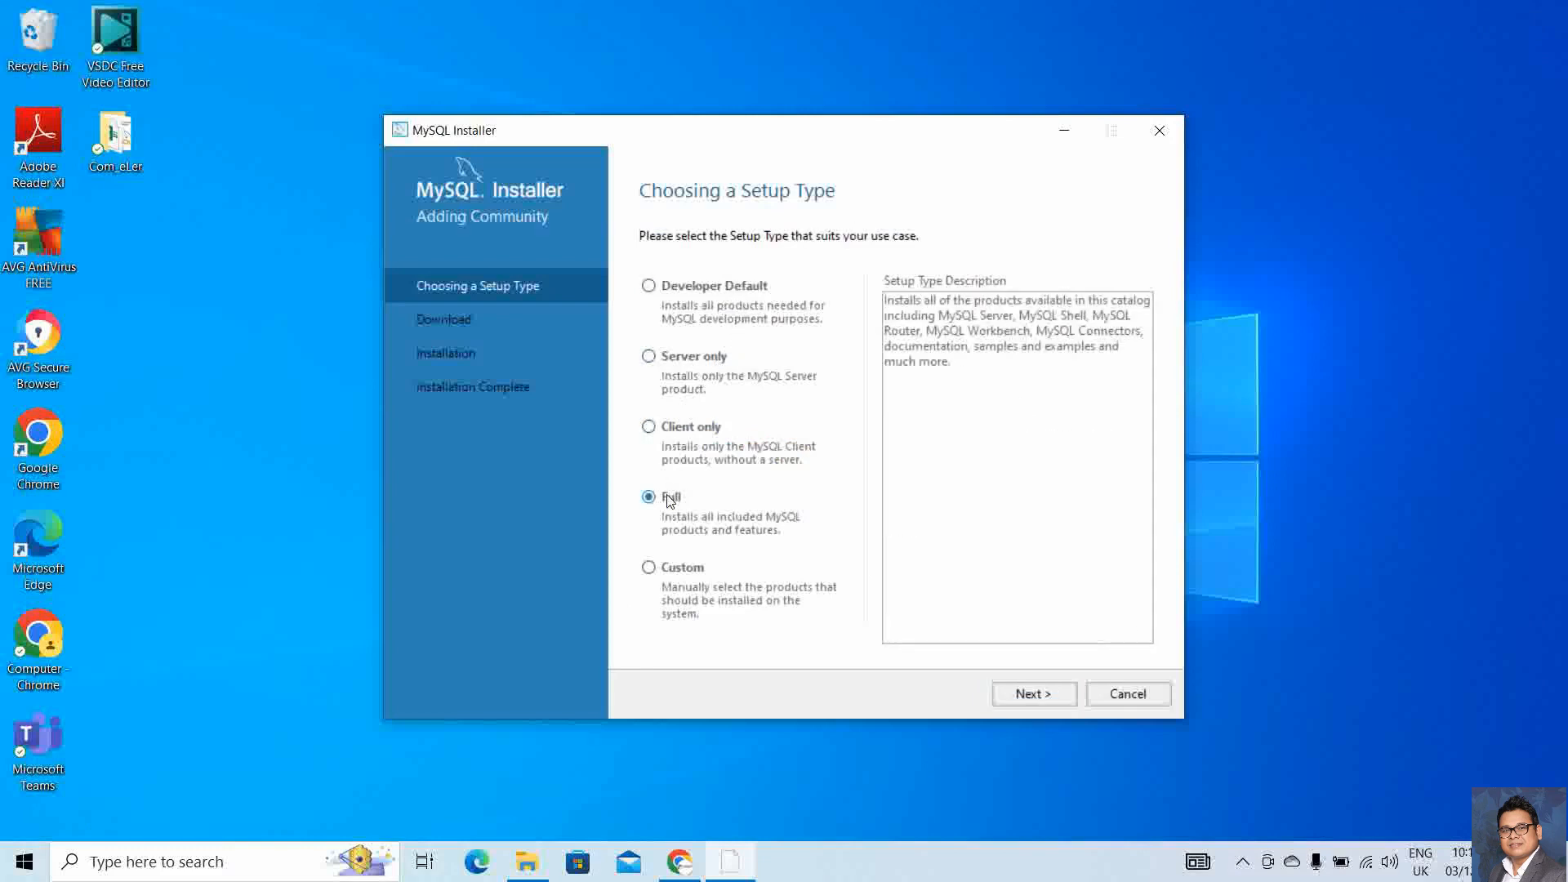
left_click(667, 570)
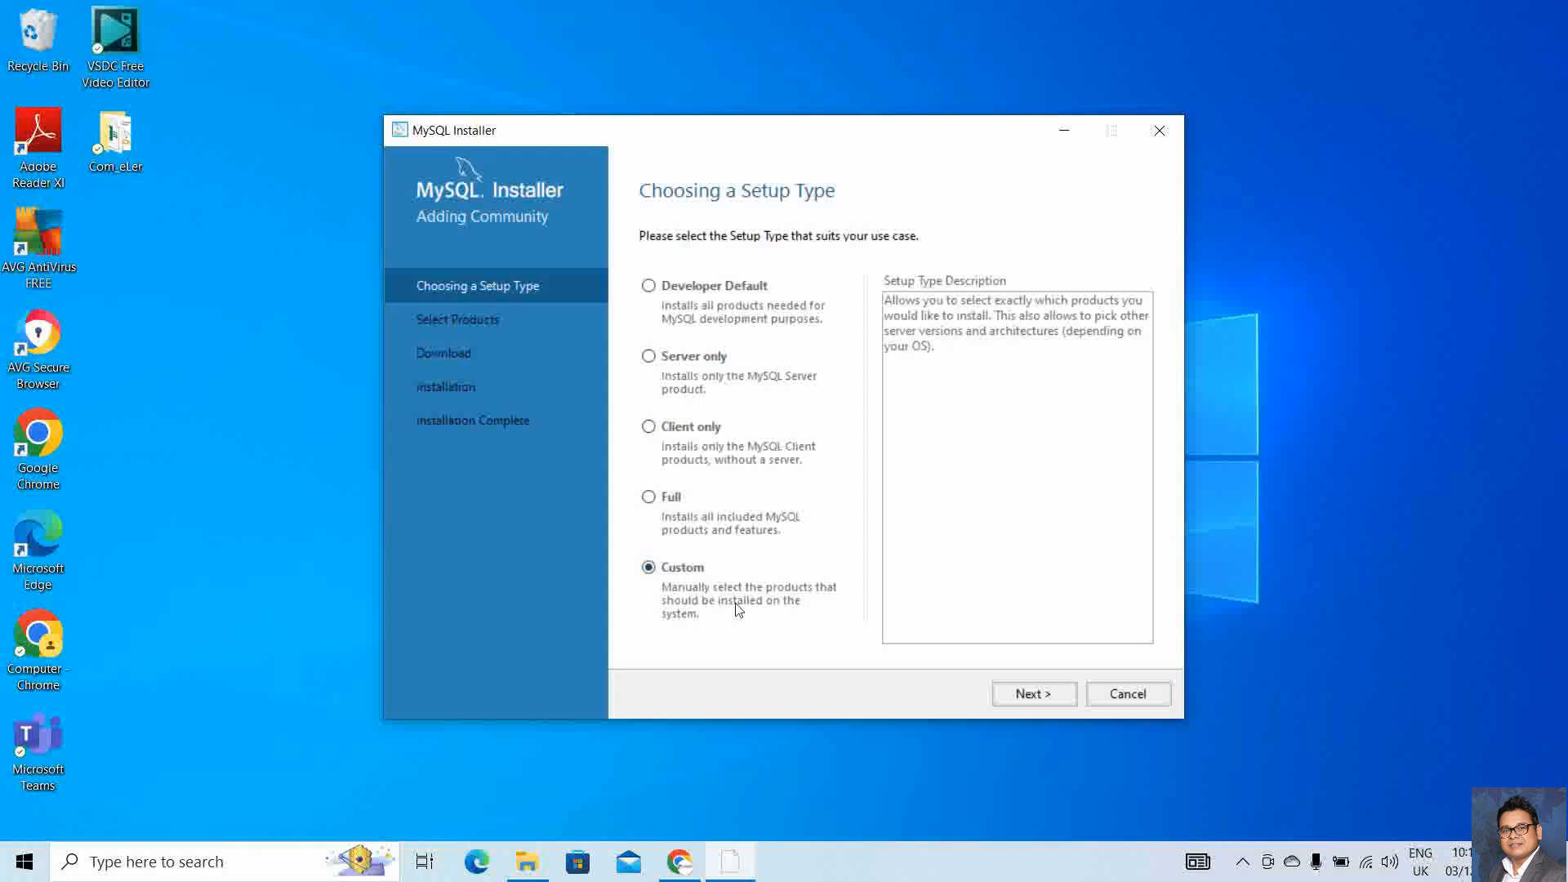
left_click(717, 288)
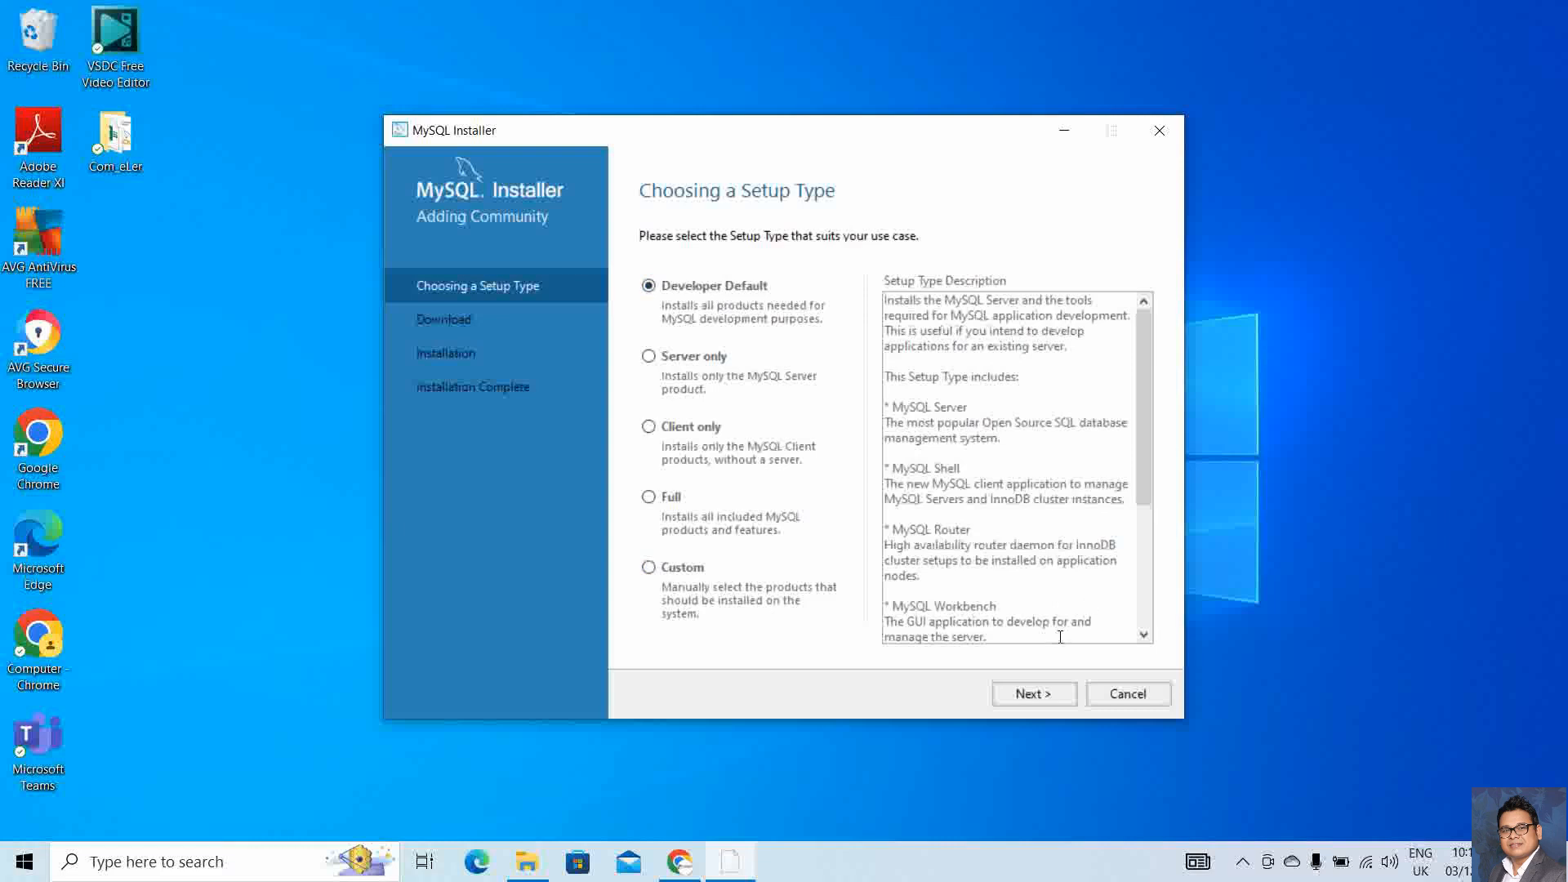
left_click(1034, 694)
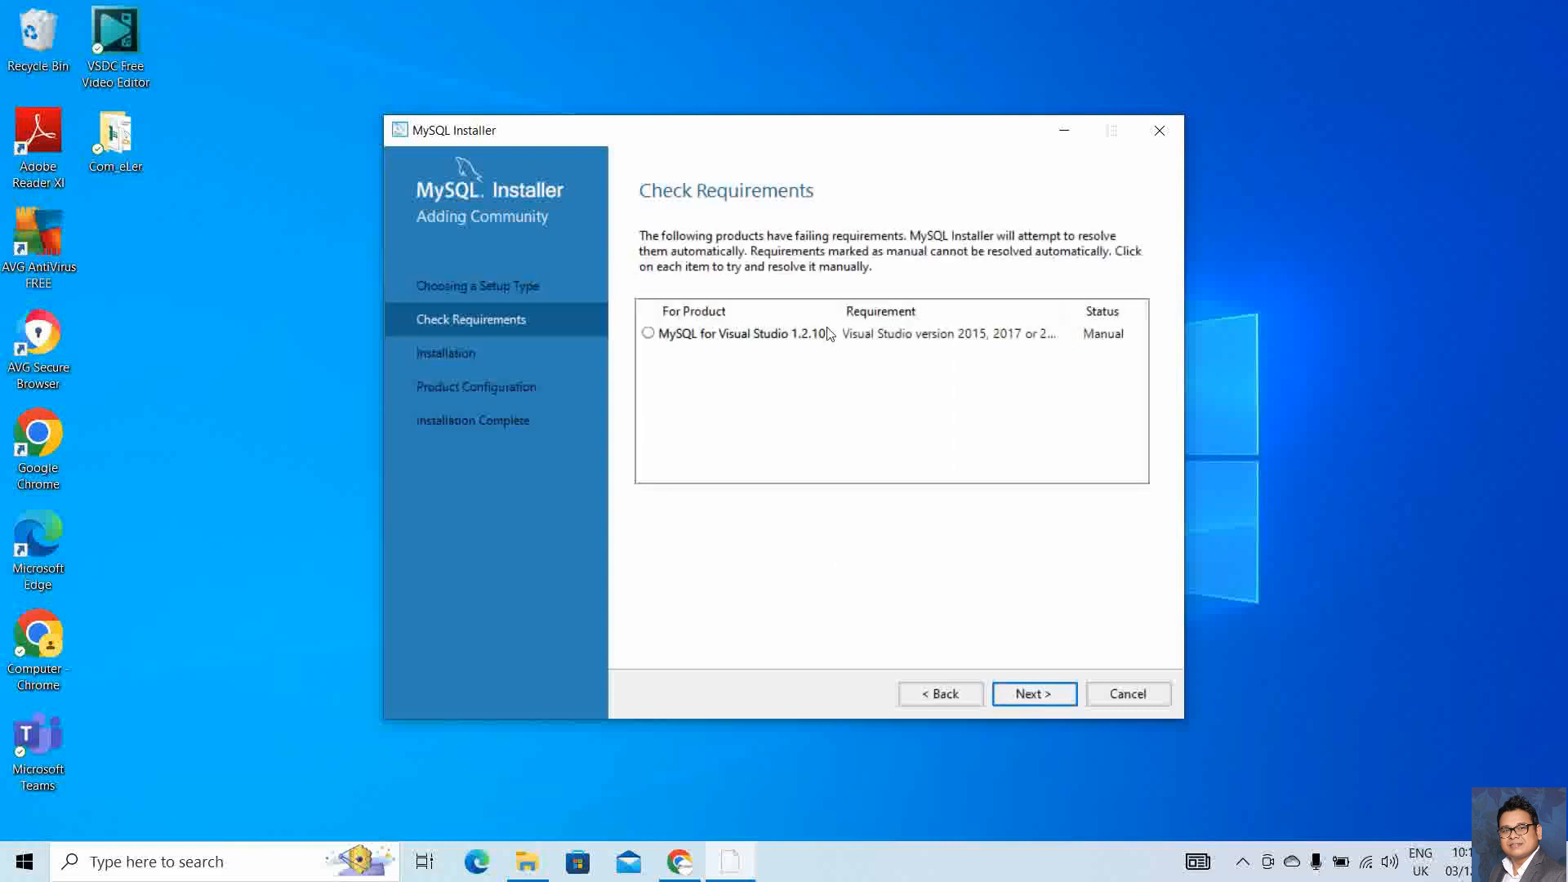
Accept the unmet MySQL for Visual Studio requirement, execute installation of all eleven products, then continue
left_click(1033, 694)
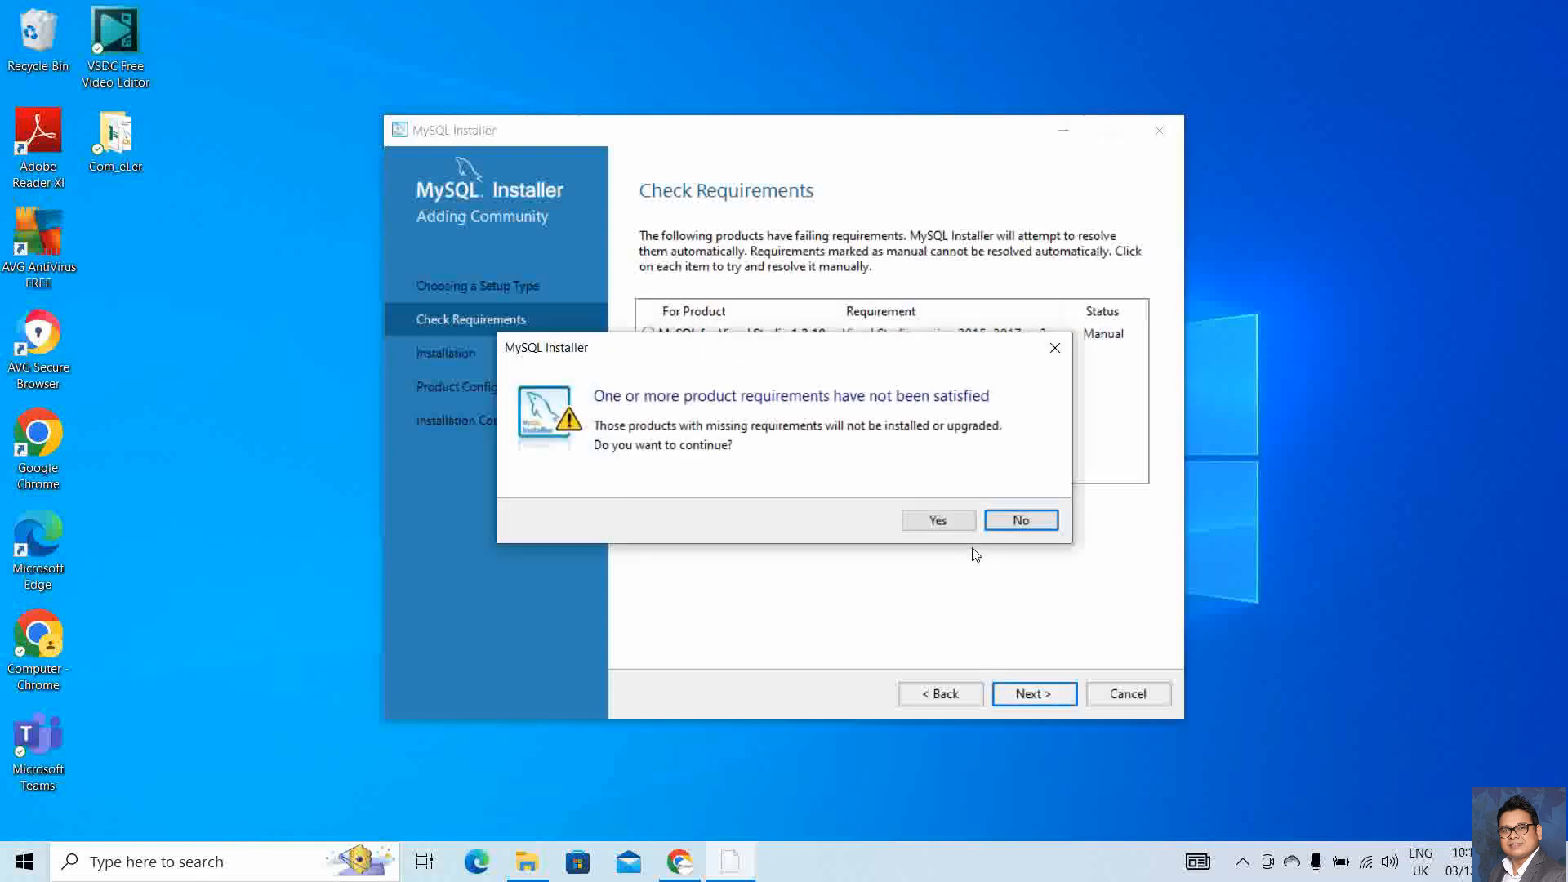
left_click(939, 521)
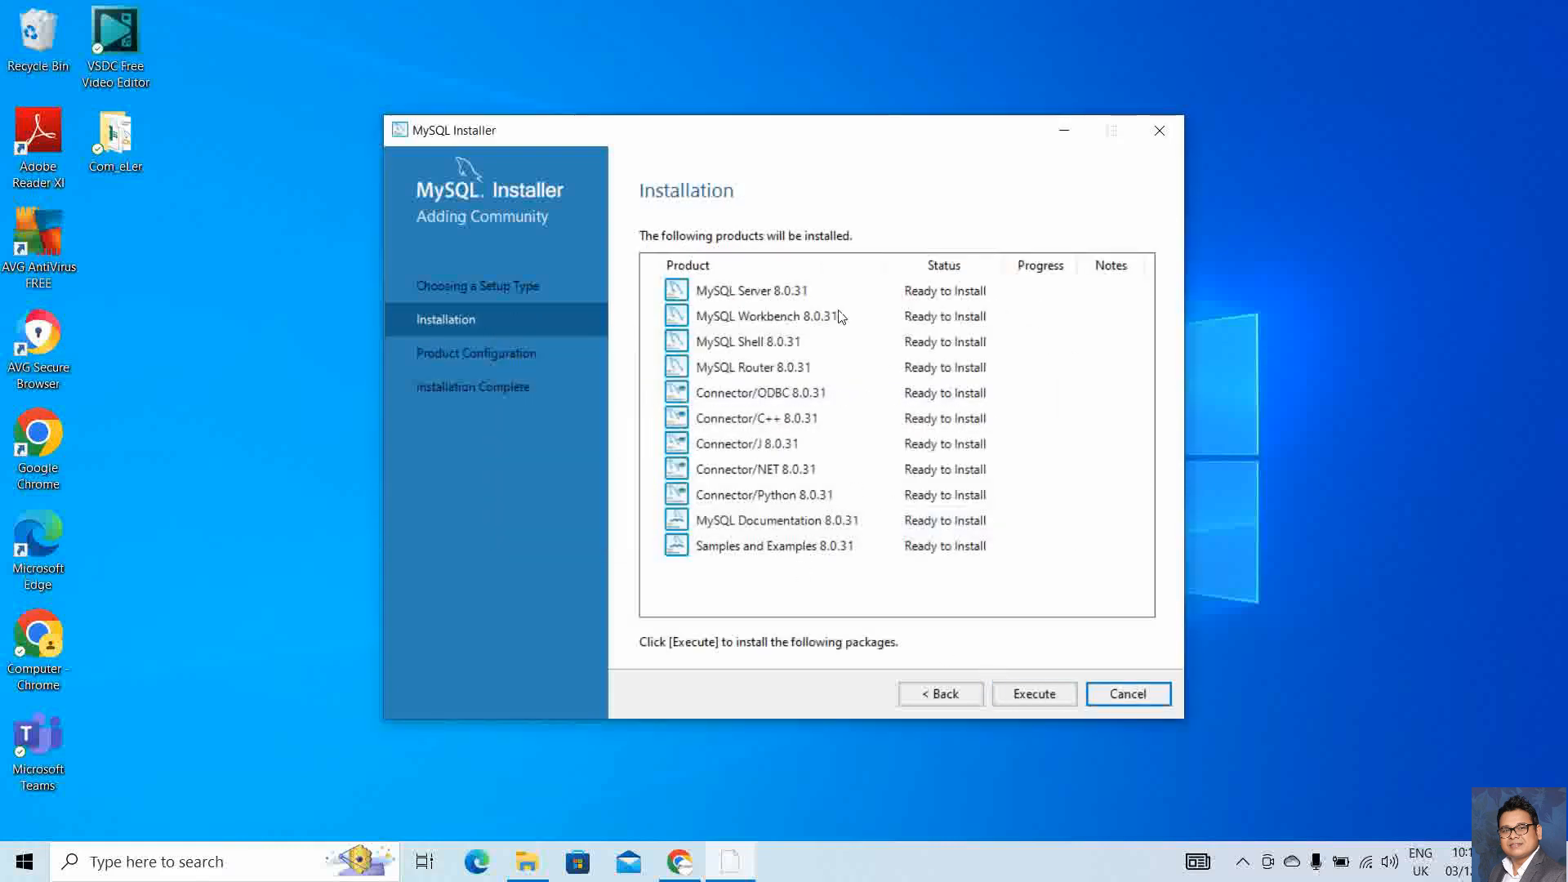
left_click(1033, 694)
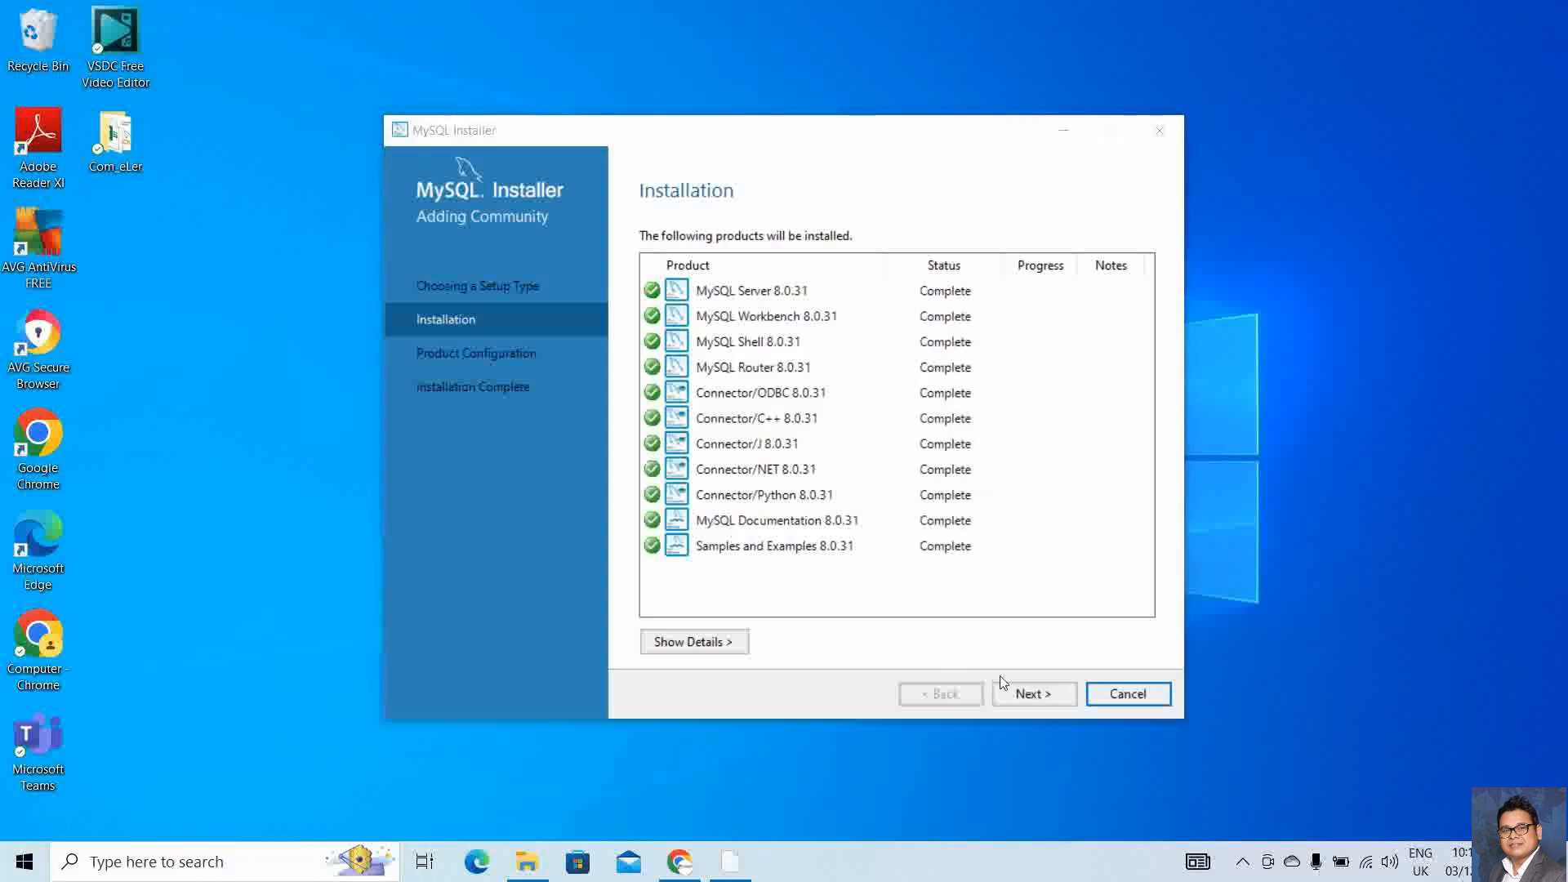
left_click(1020, 693)
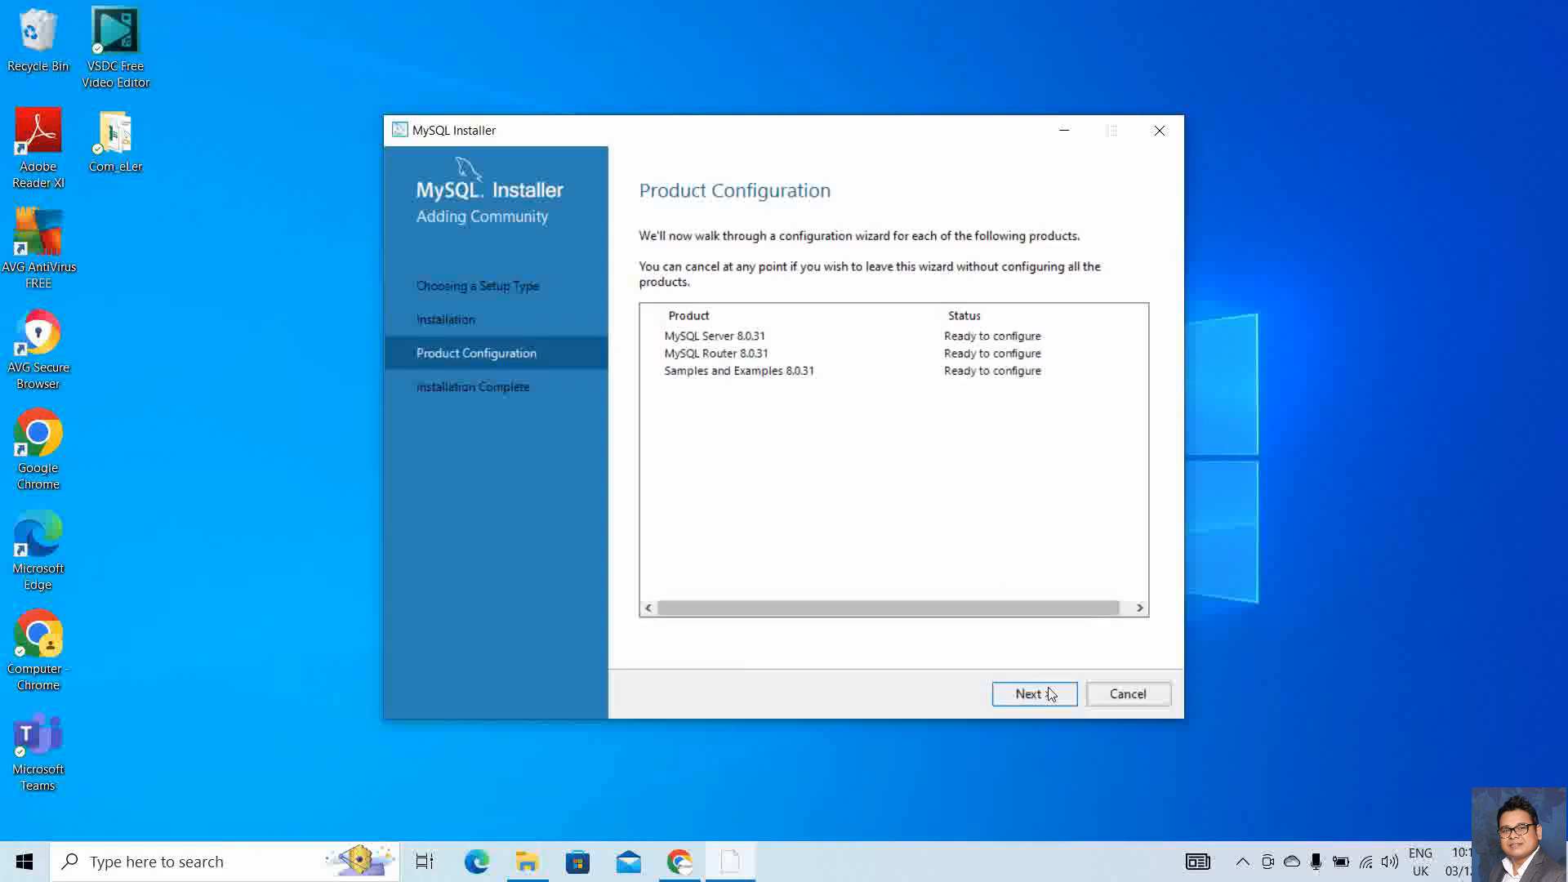
Keep Development Computer on port 3306 and strong password encryption, advancing to Accounts and Roles
left_click(1051, 694)
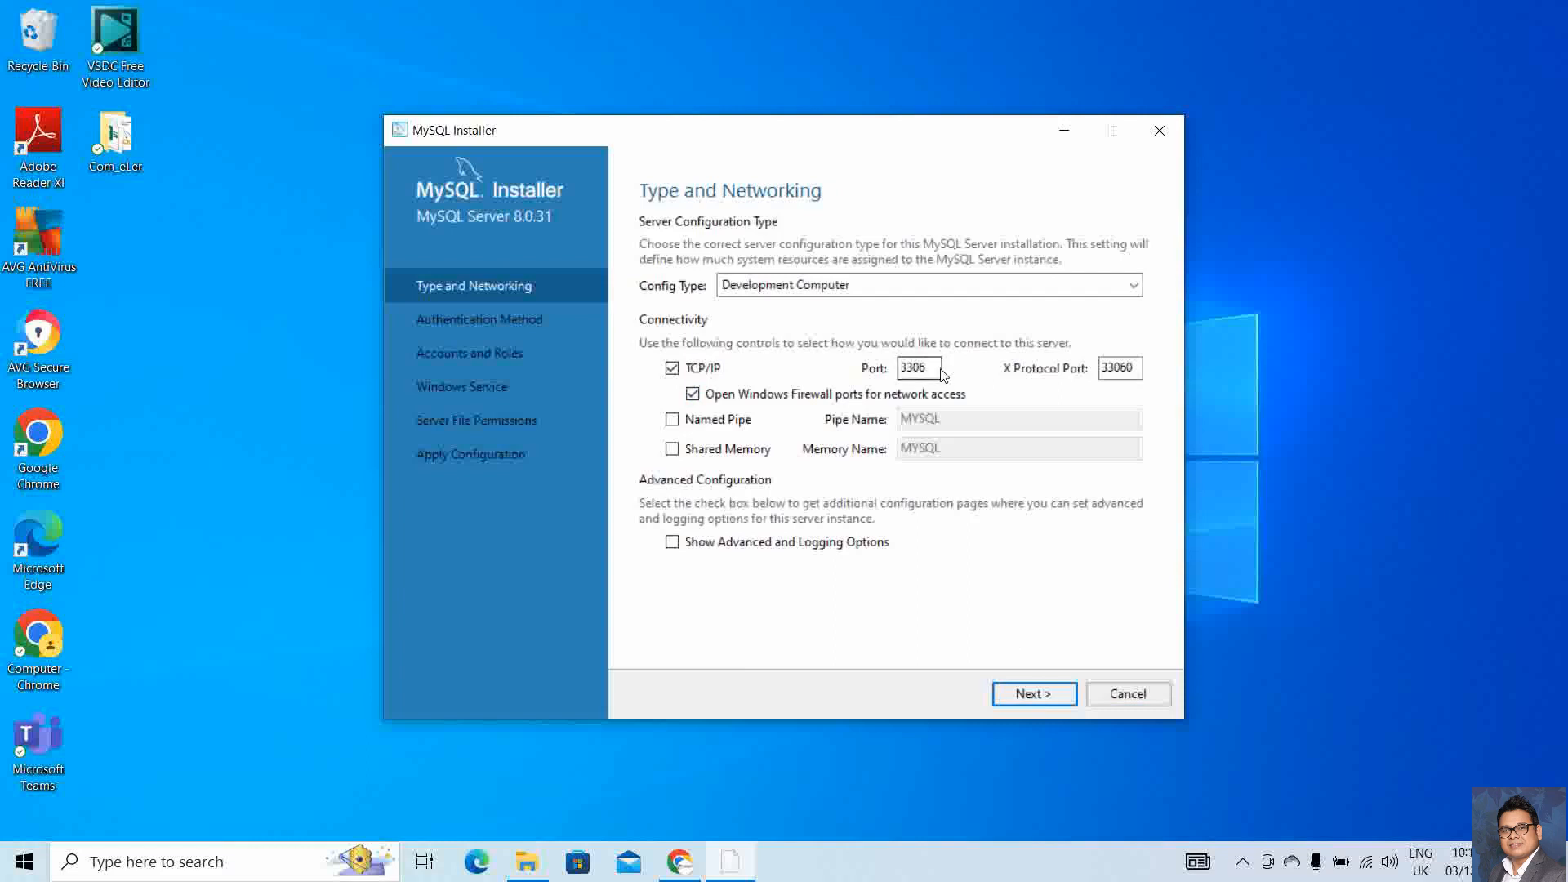
left_click(1022, 695)
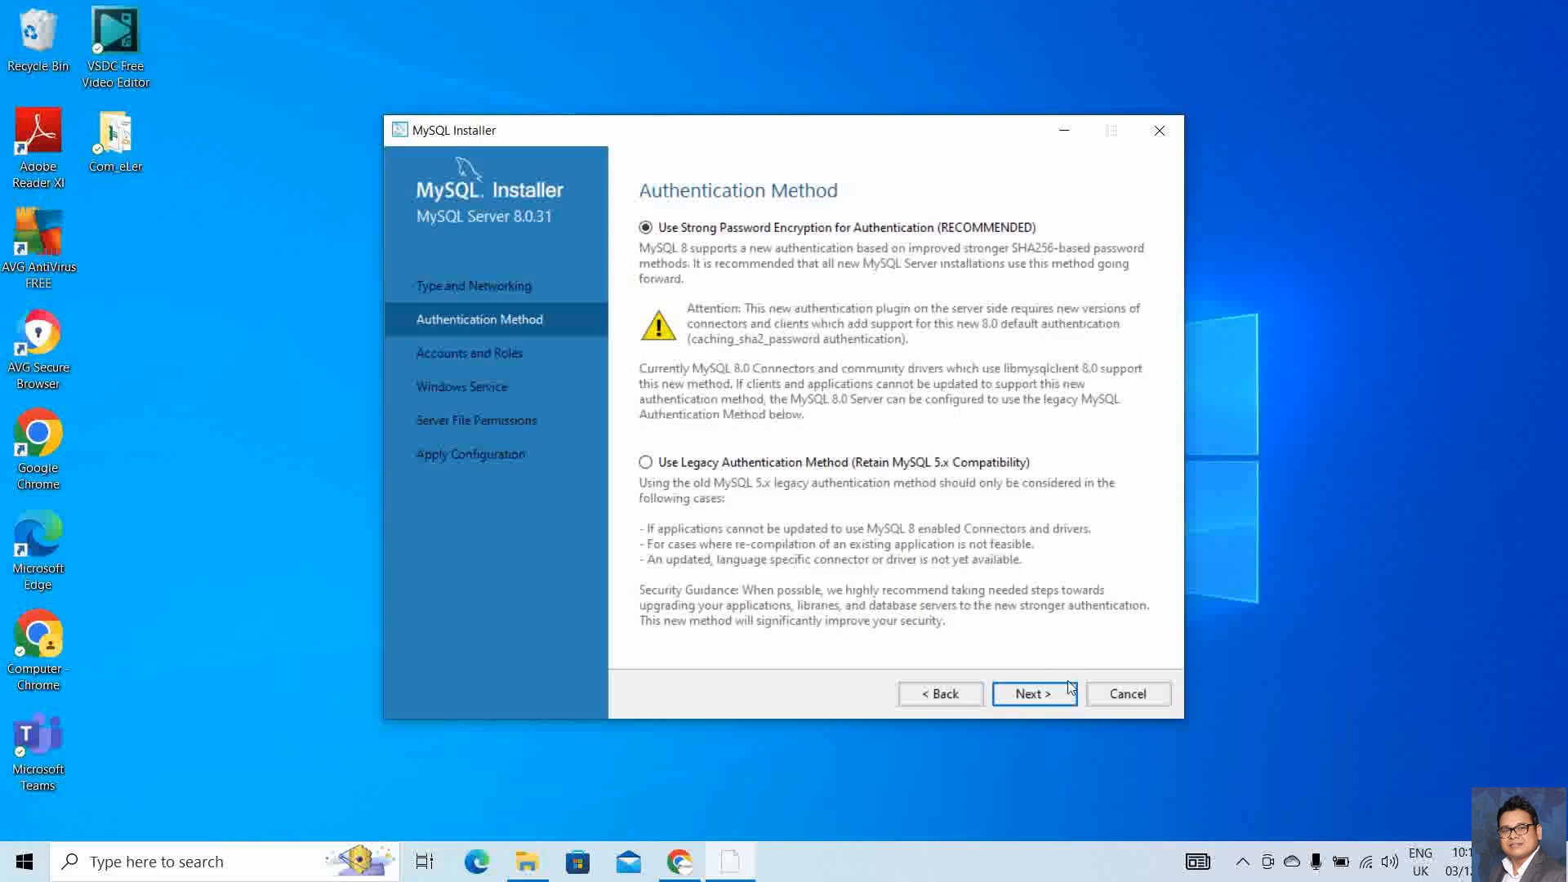
left_click(1044, 693)
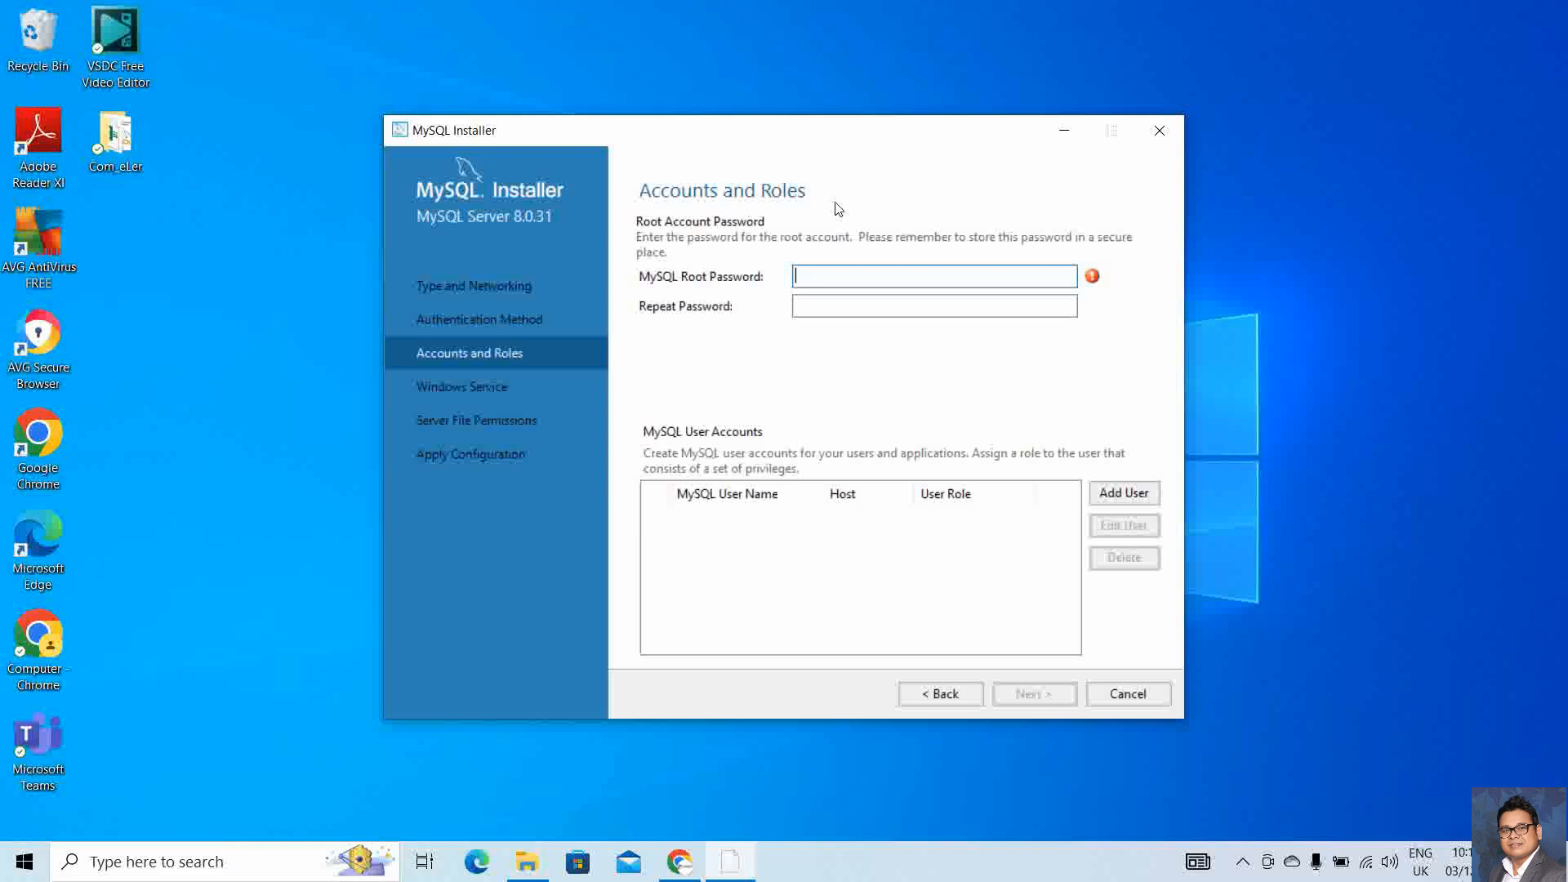
Enter and repeat the root account password at Medium strength, then open Add User
key("Caps_Lock")
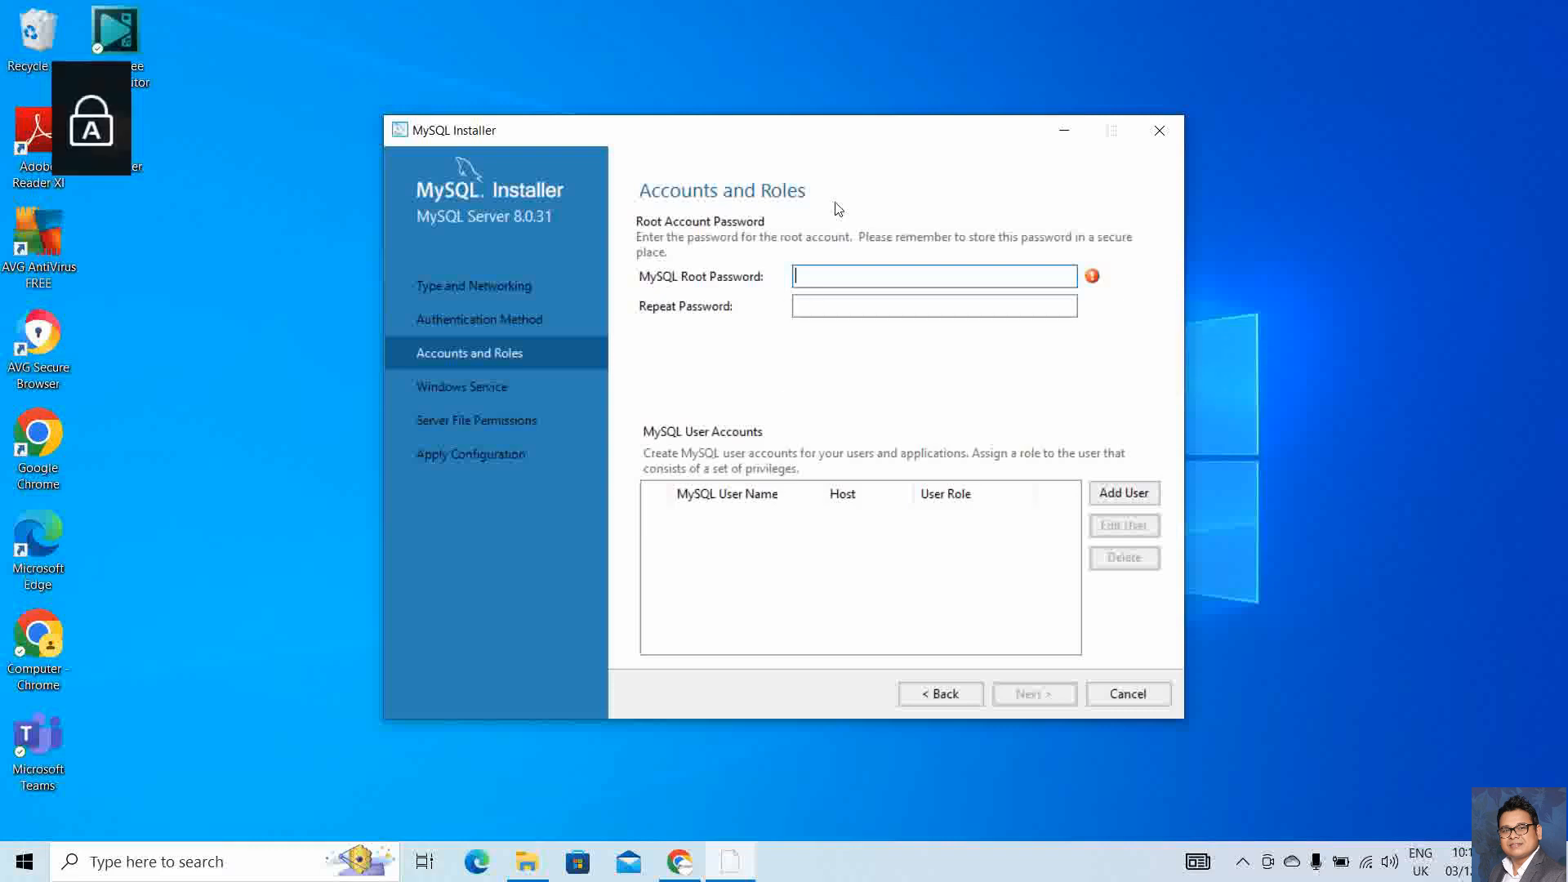
key("Caps_Lock")
type("*******")
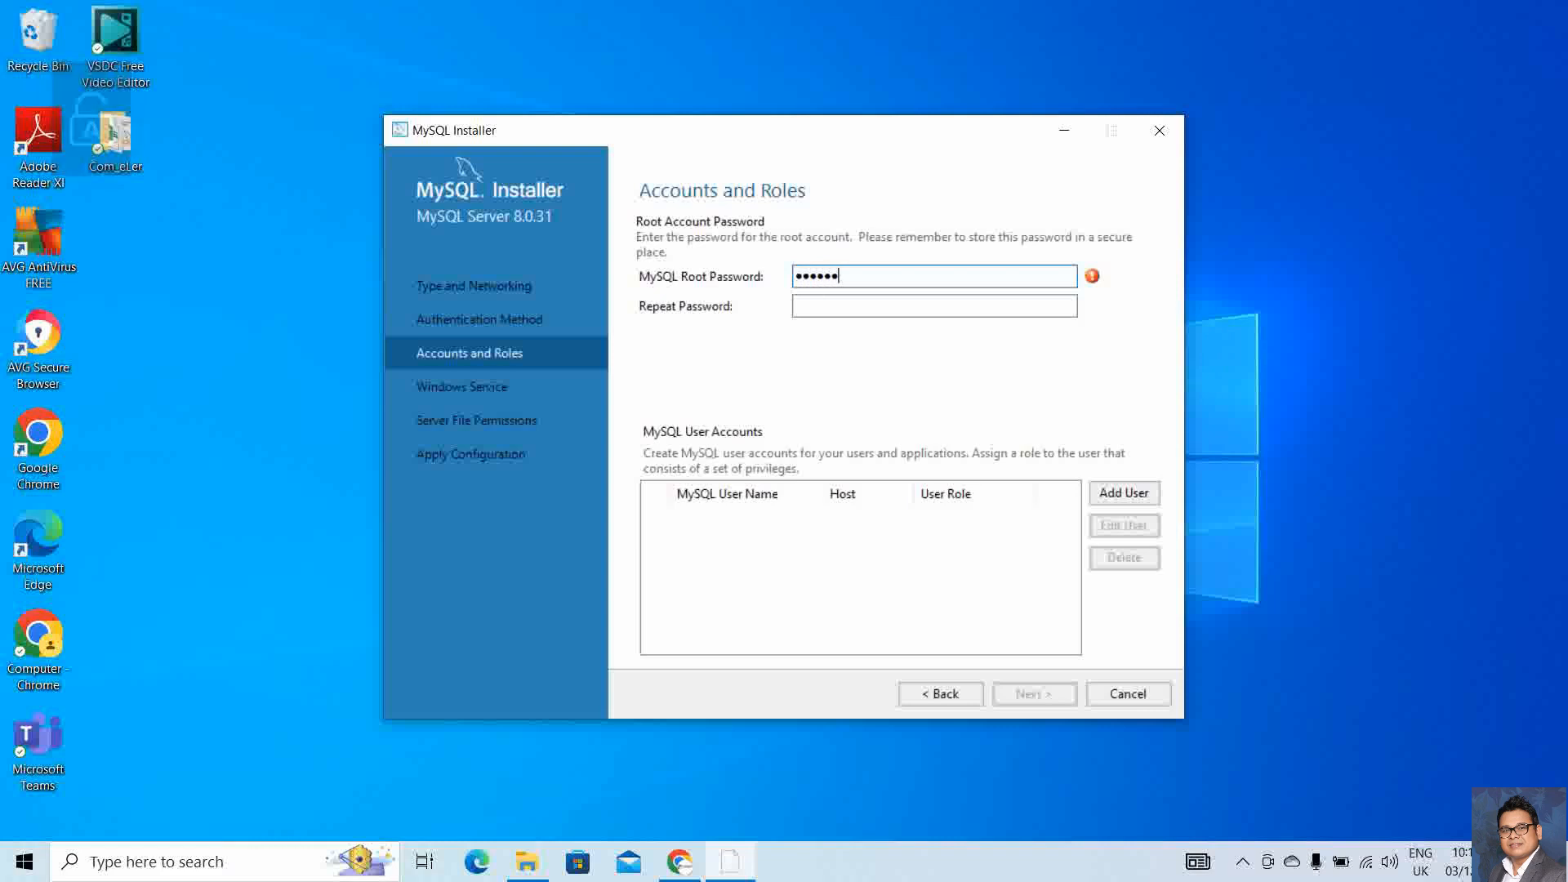
type("**")
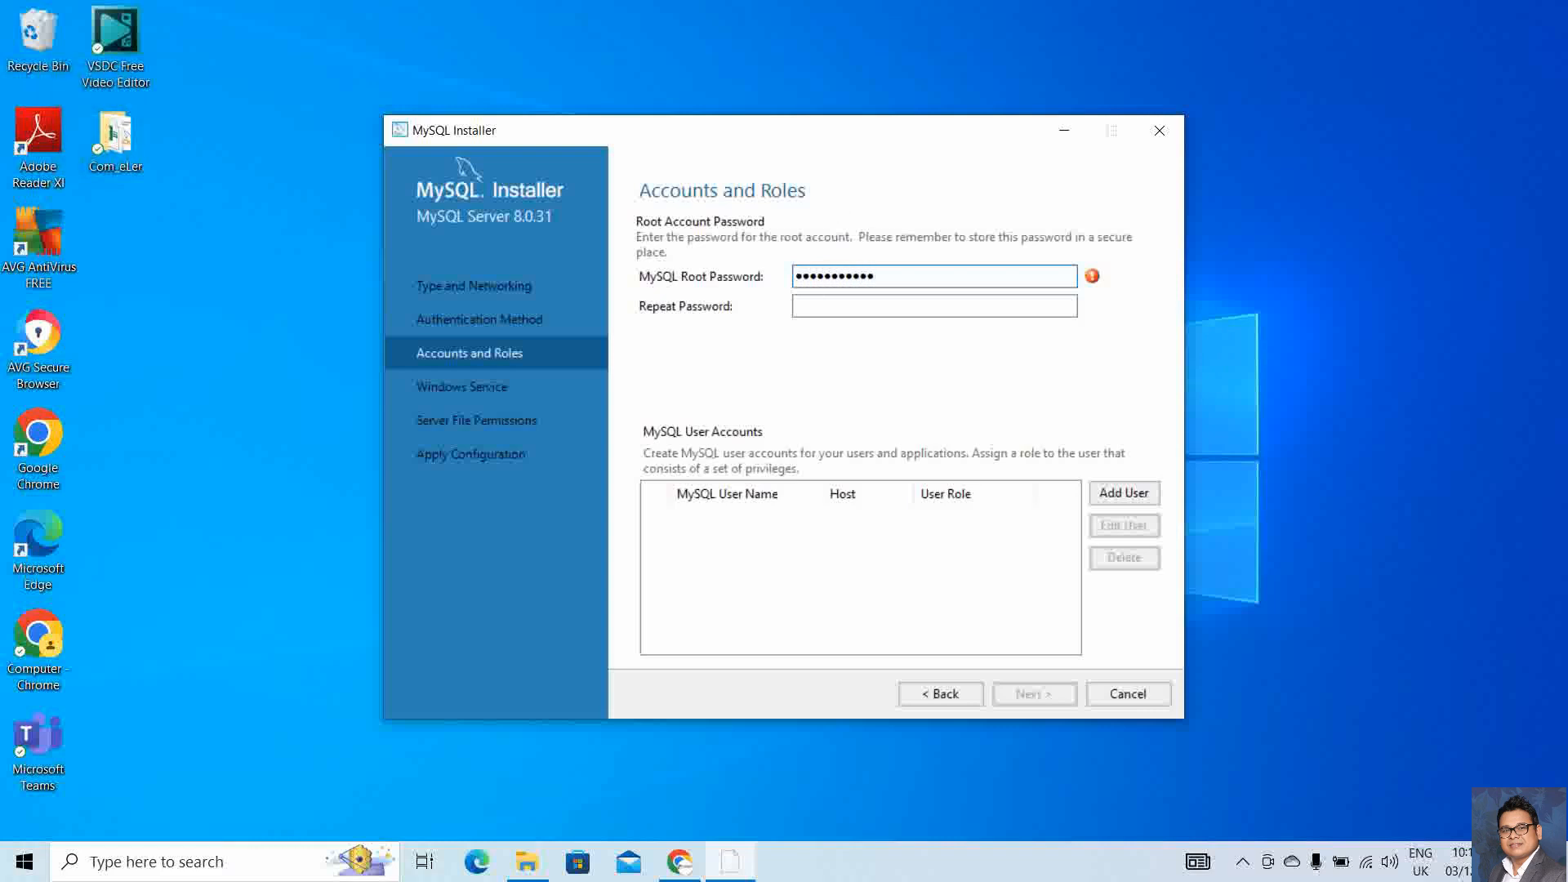
key("Tab")
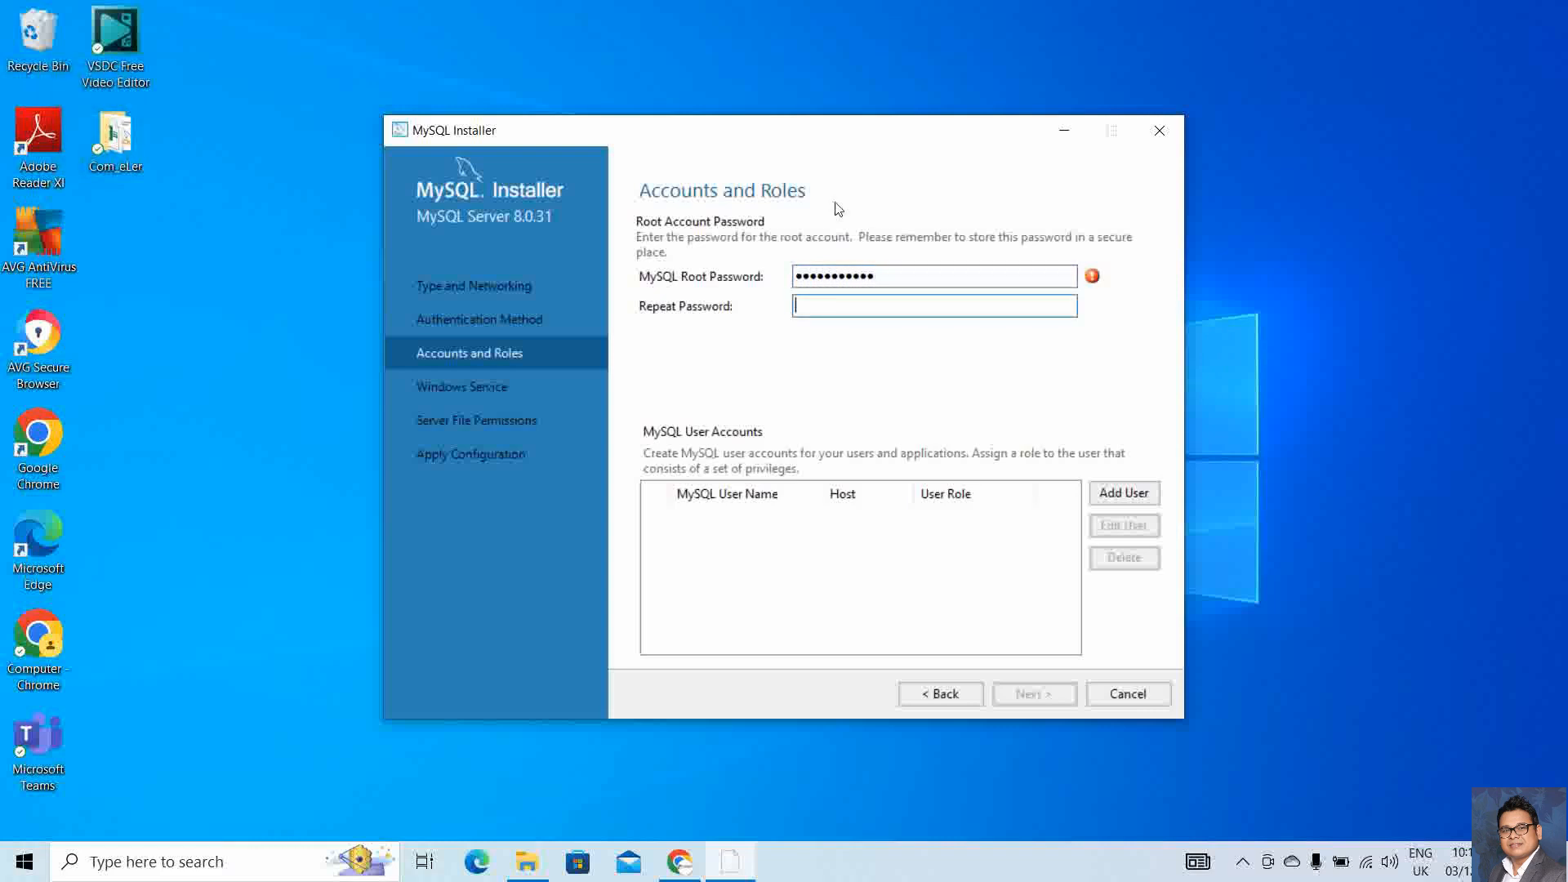
type("********")
type("1")
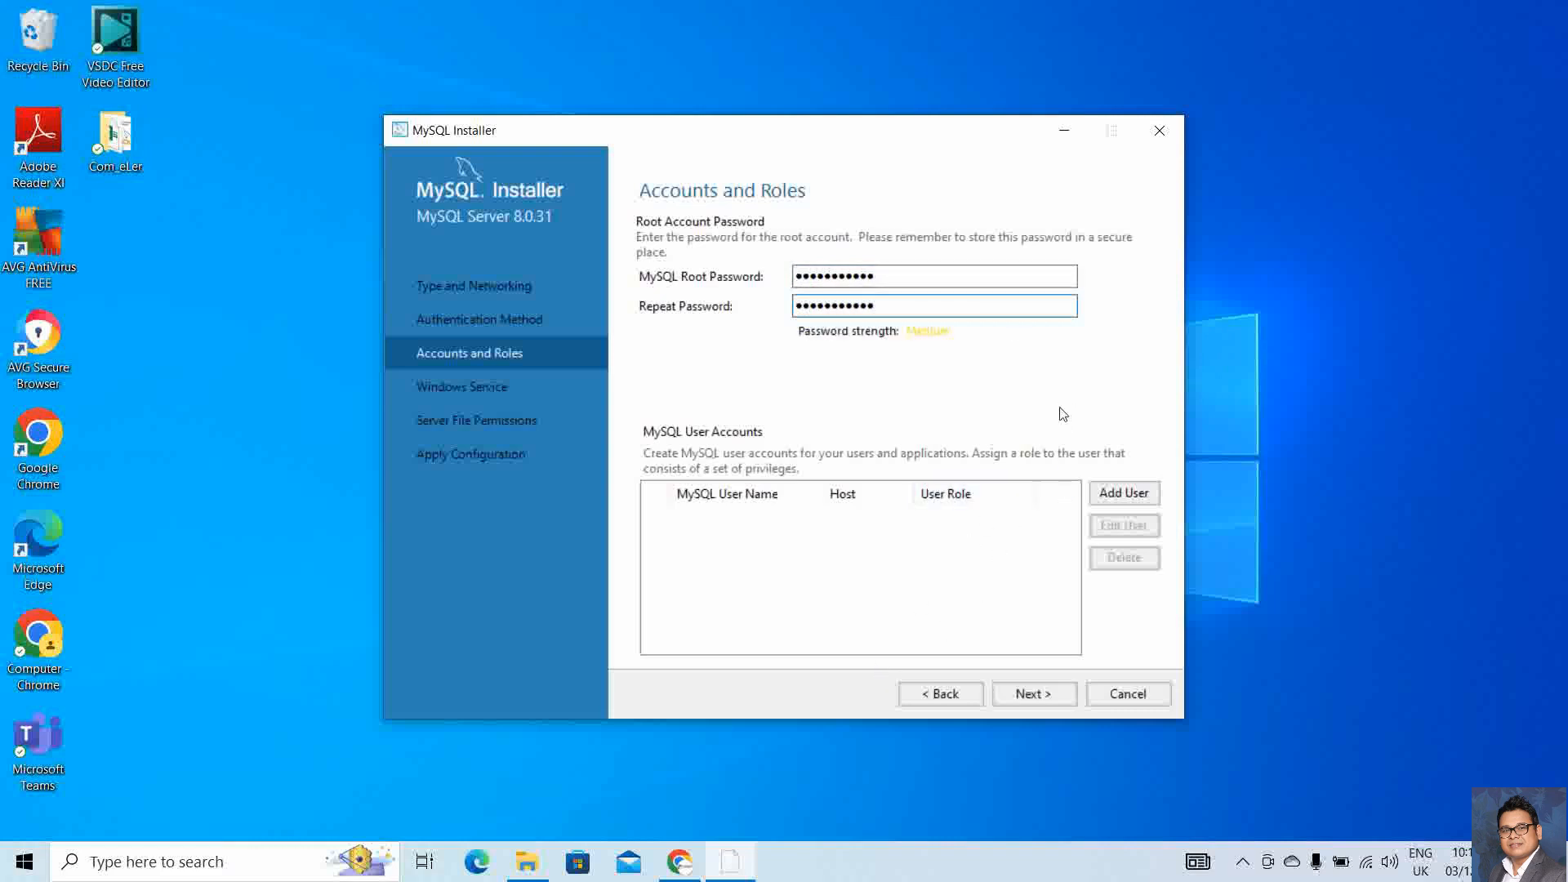
left_click(1110, 492)
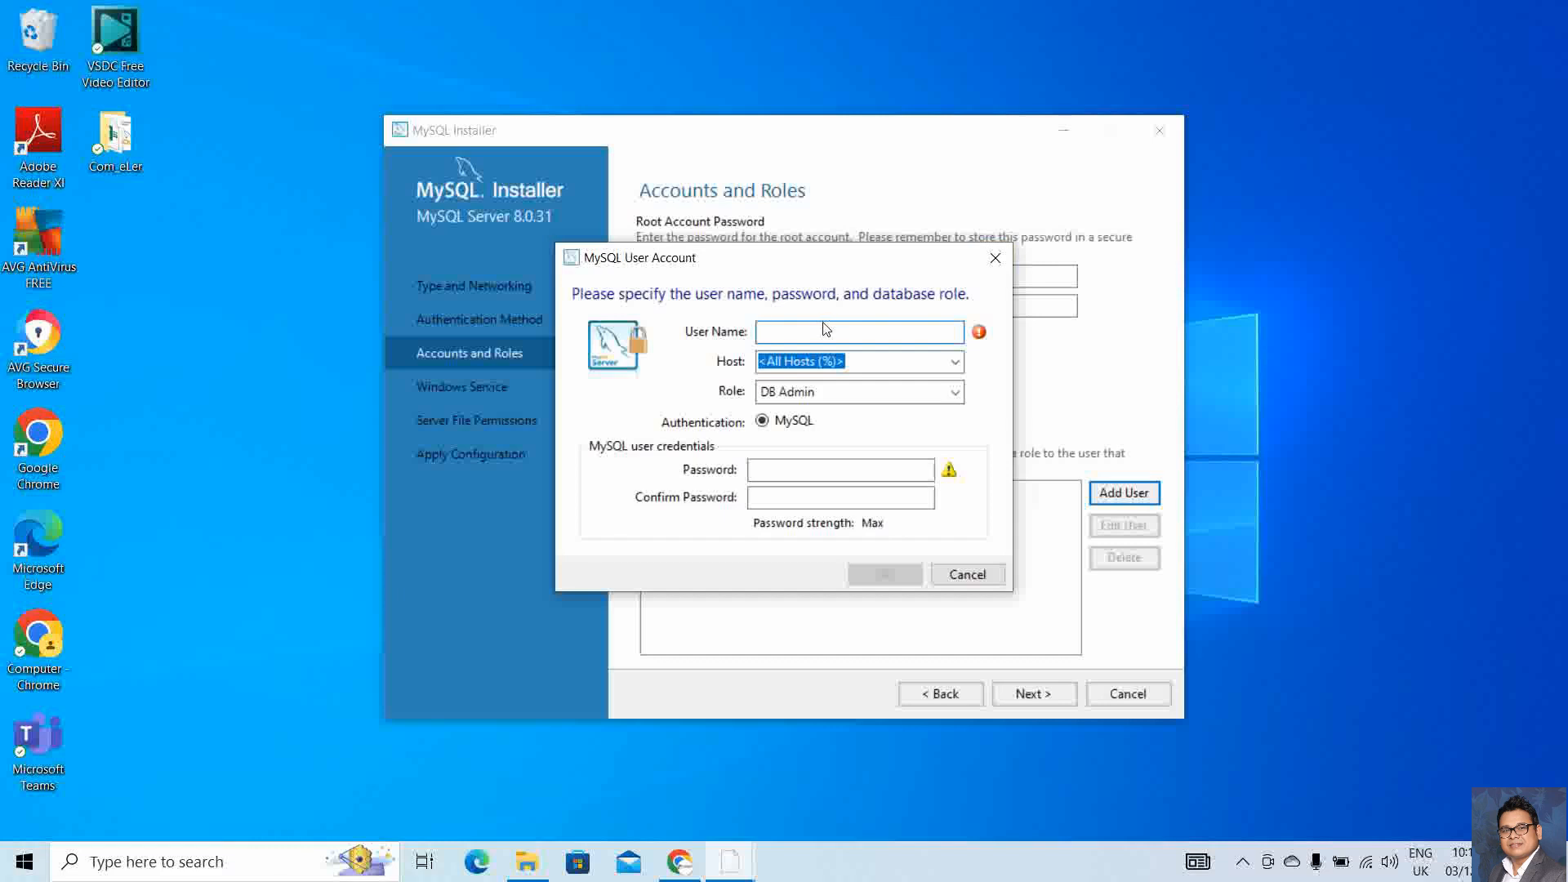
Draft a user with a user name, host localhost and DB Admin role, then cancel it unsaved
type("jiten")
left_click(955, 362)
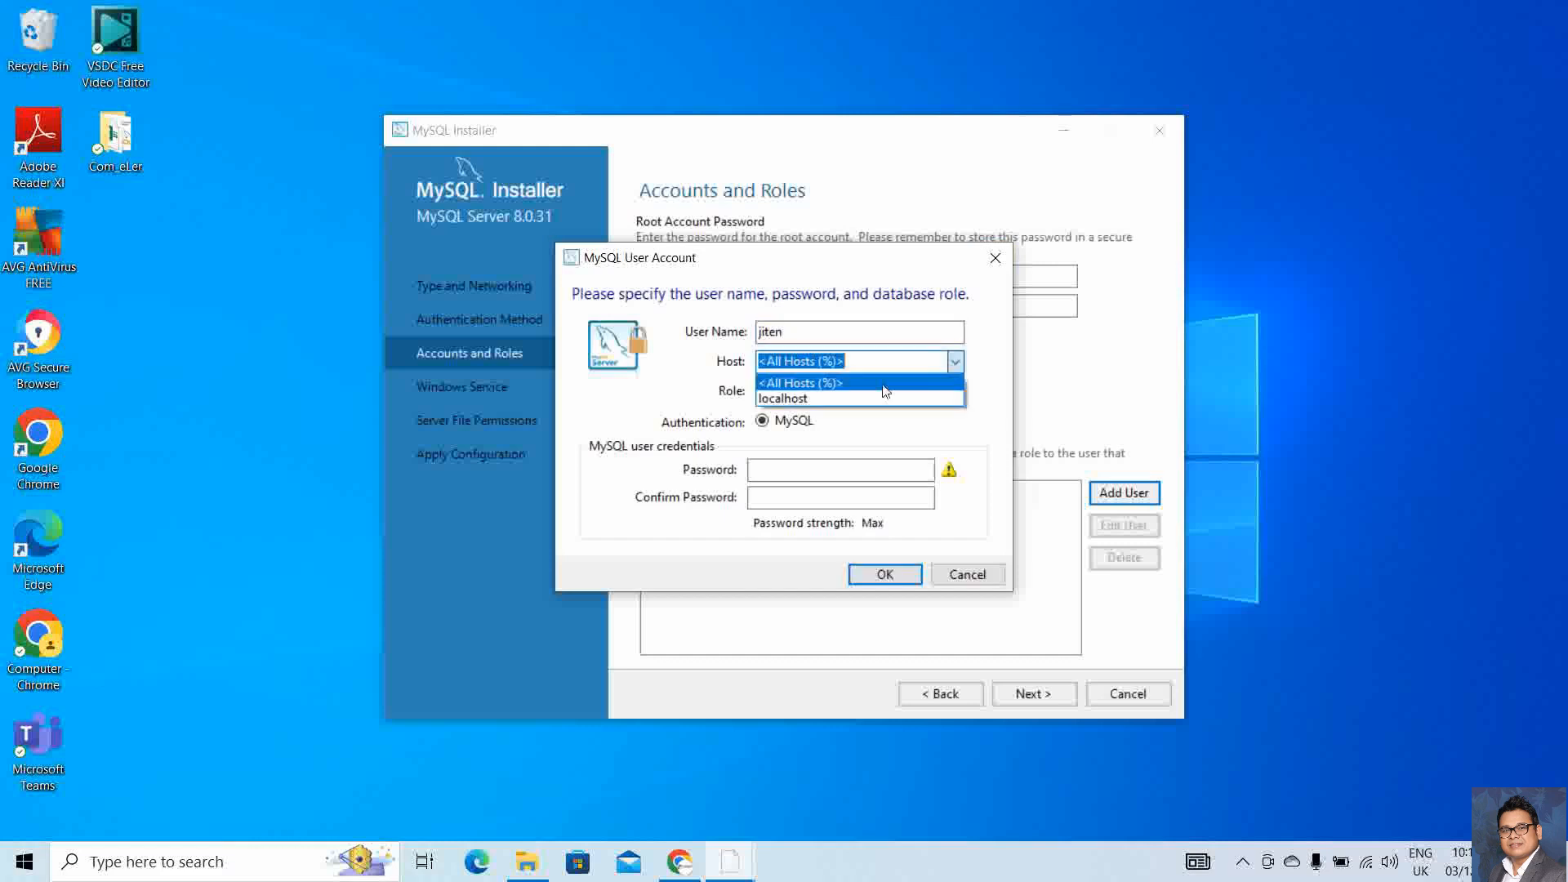
left_click(833, 399)
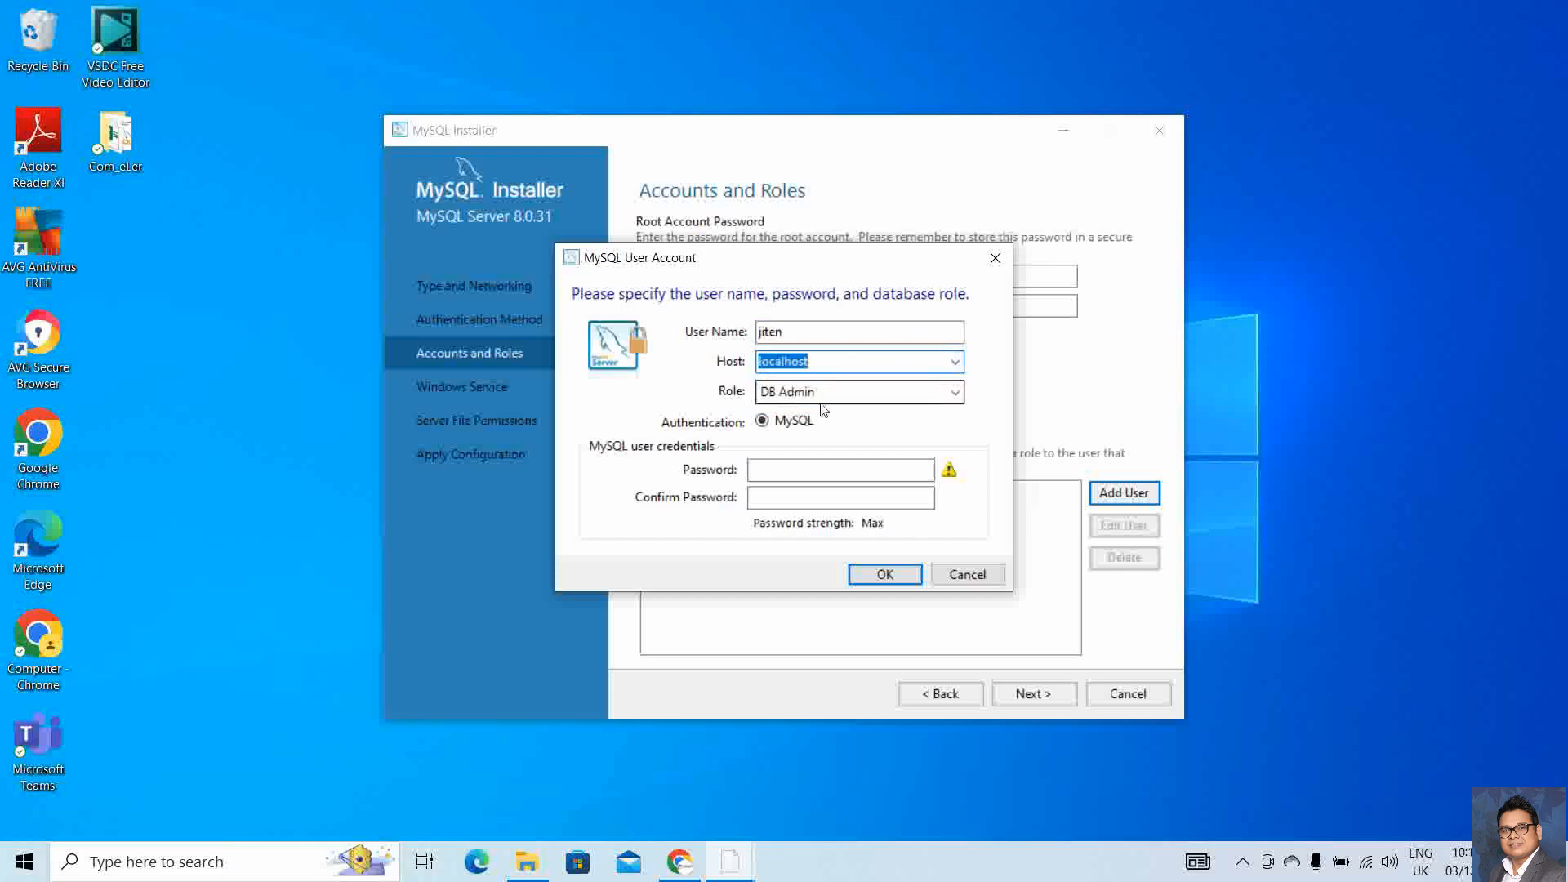
left_click(858, 393)
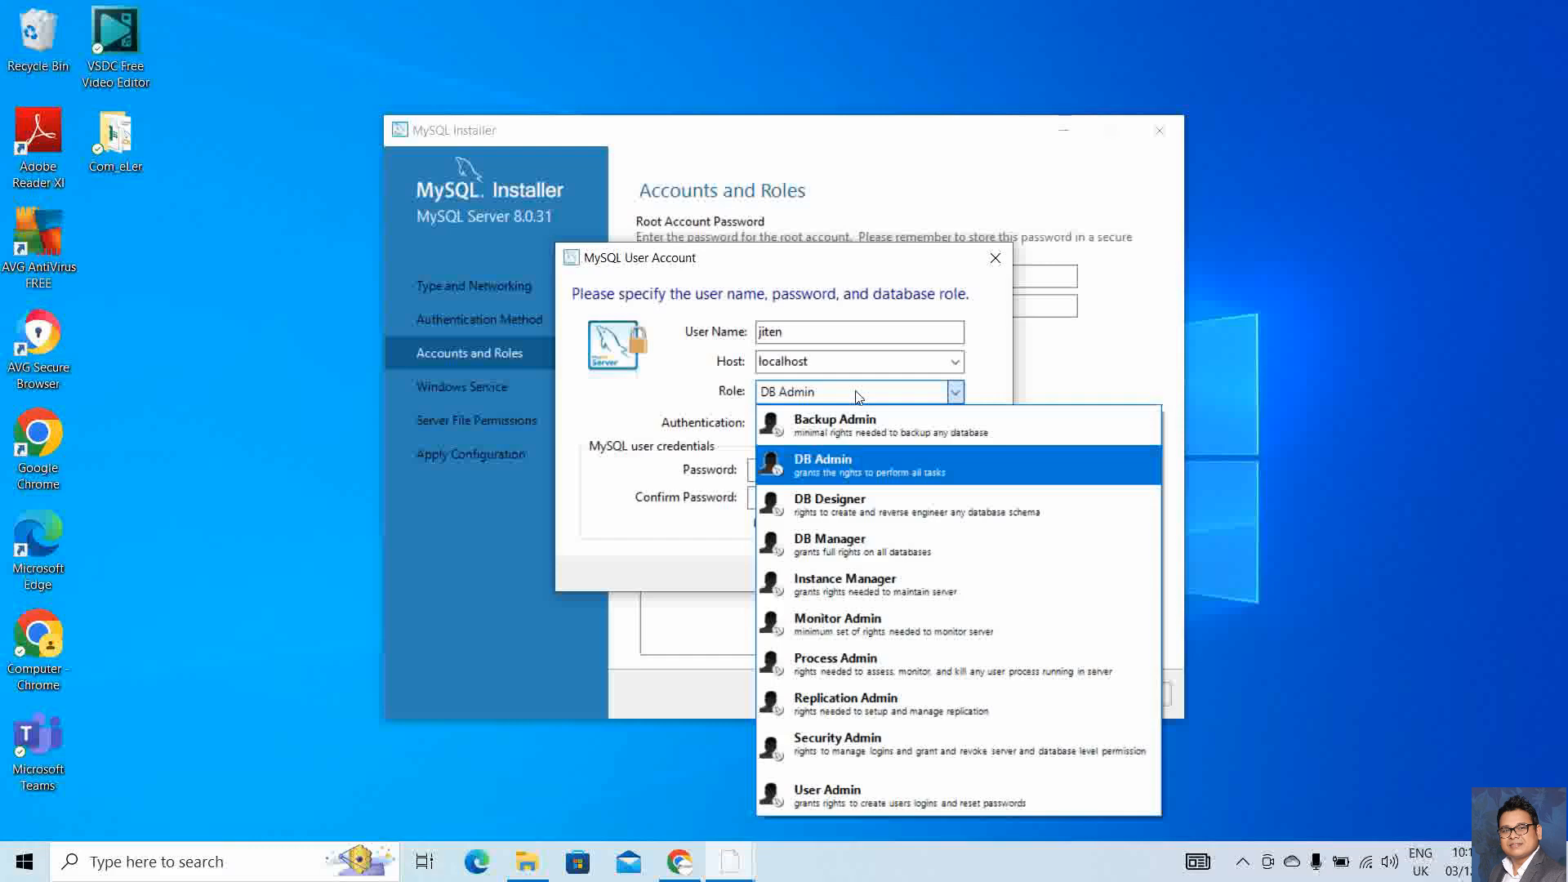
left_click(855, 459)
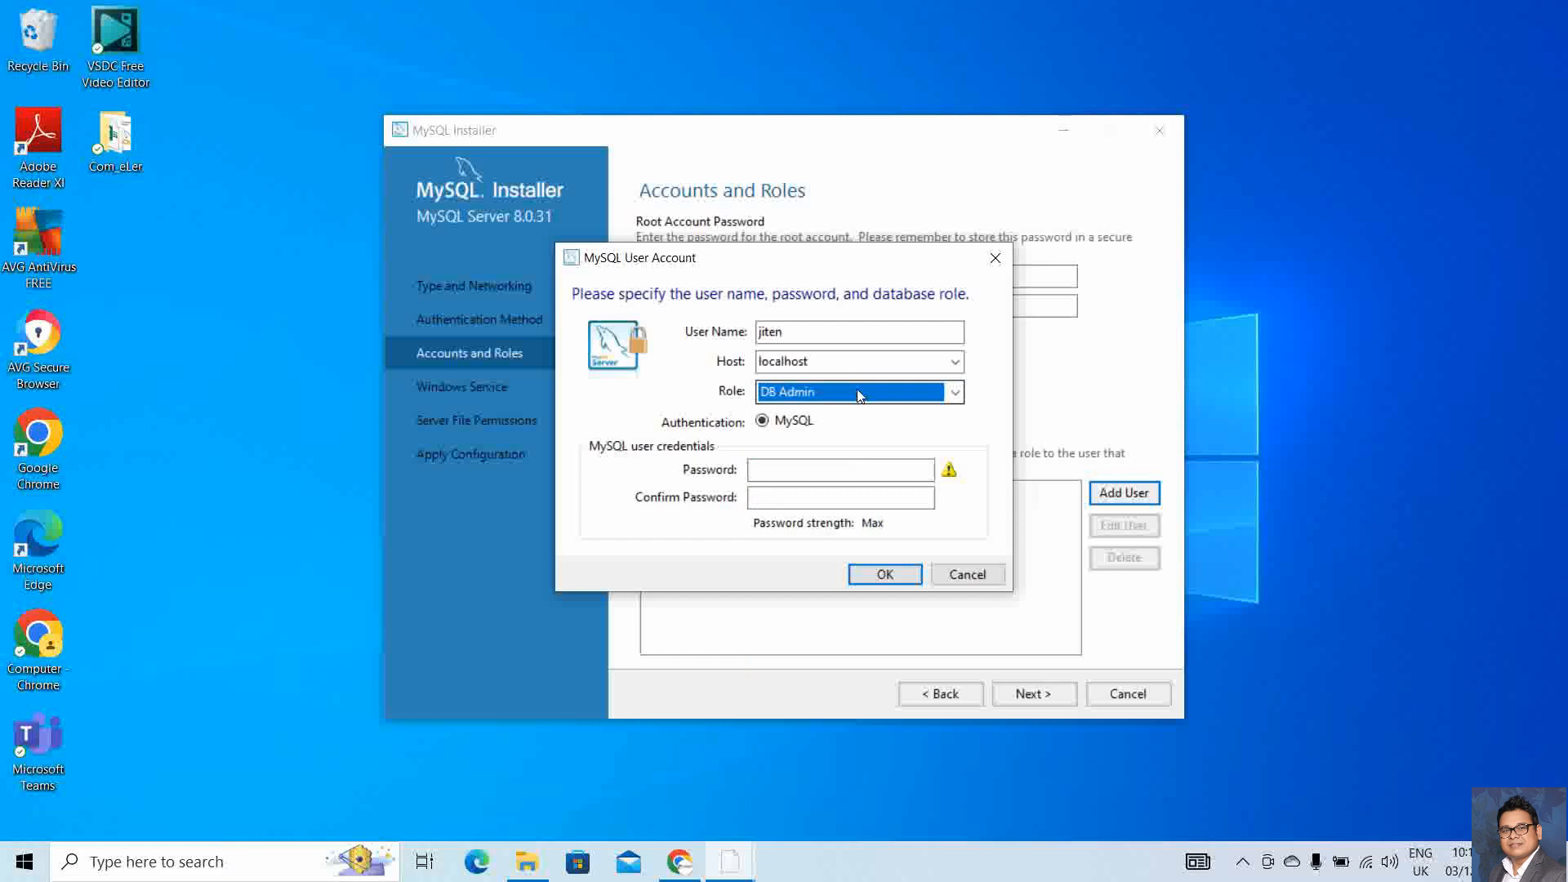
left_click(788, 467)
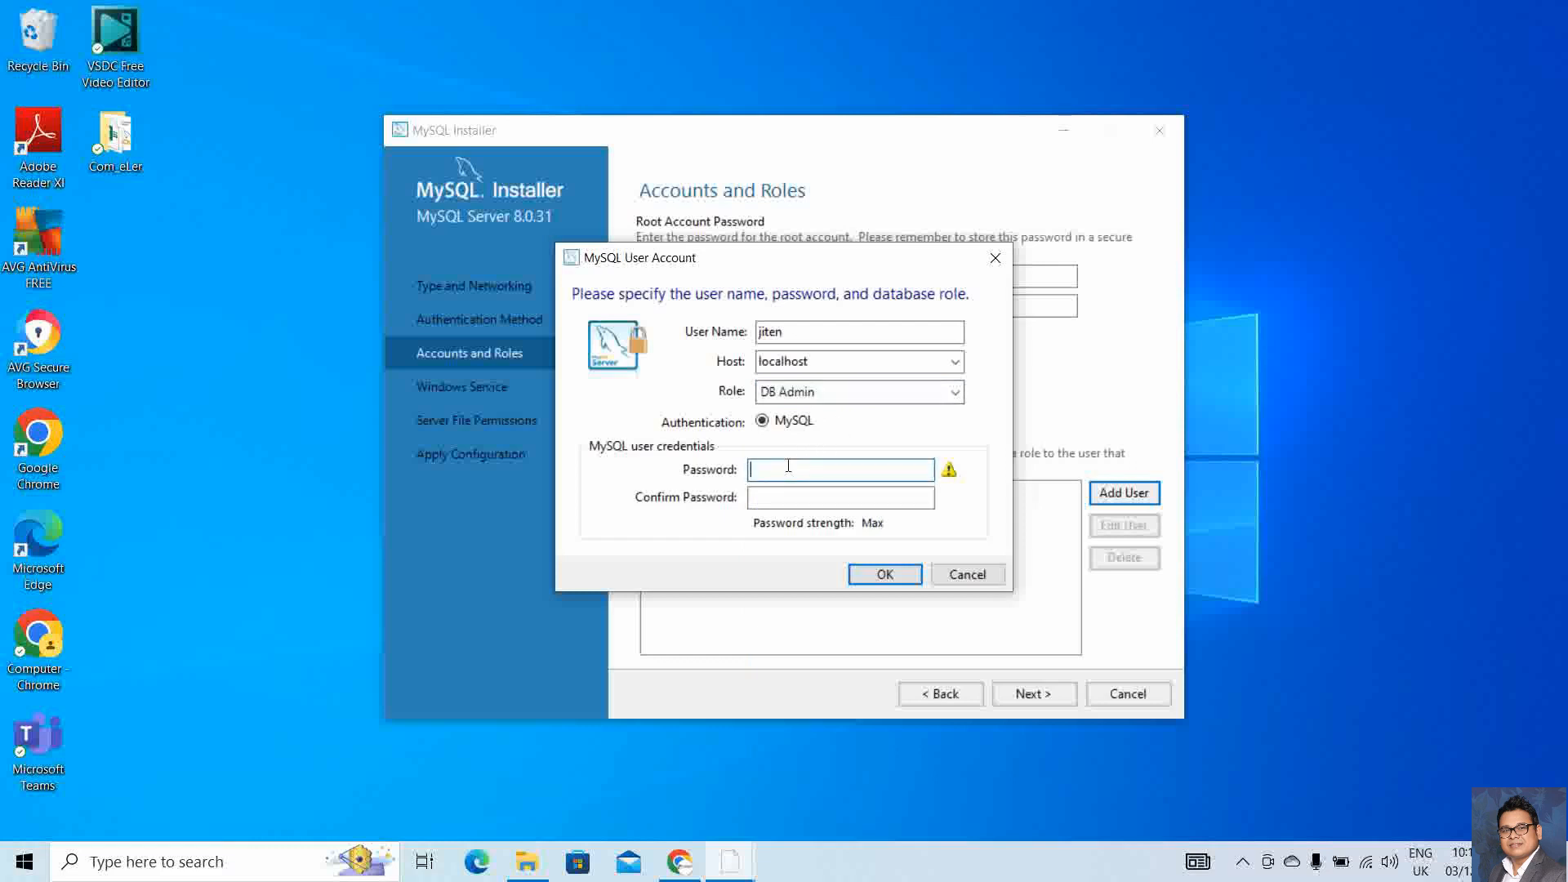
left_click(964, 575)
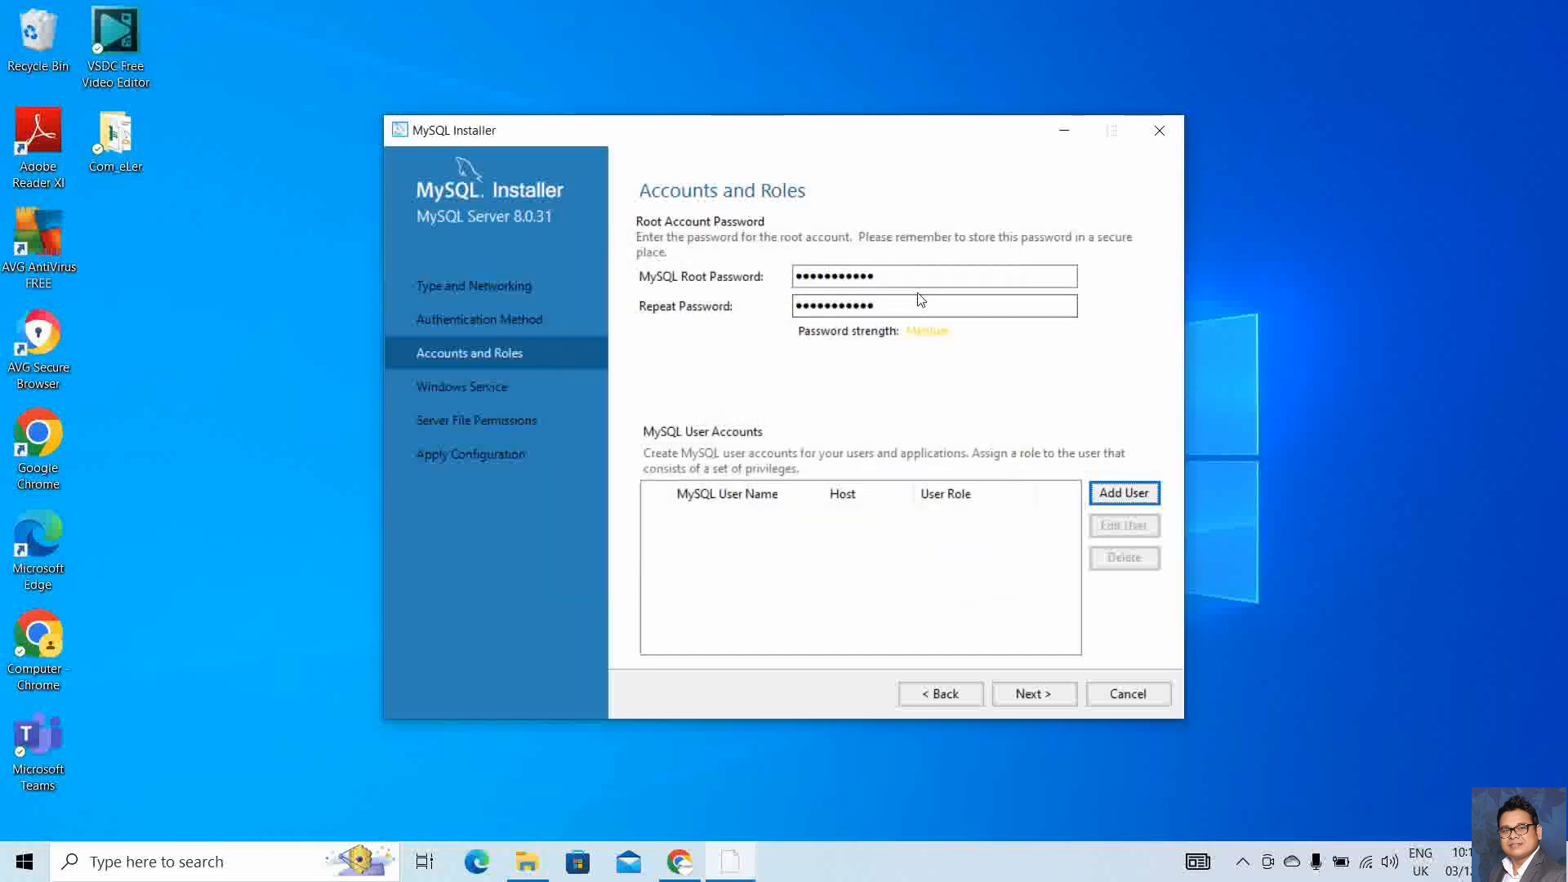
Keep default Windows Service and file permission settings, execute all eight configuration steps, and finish
left_click(1020, 695)
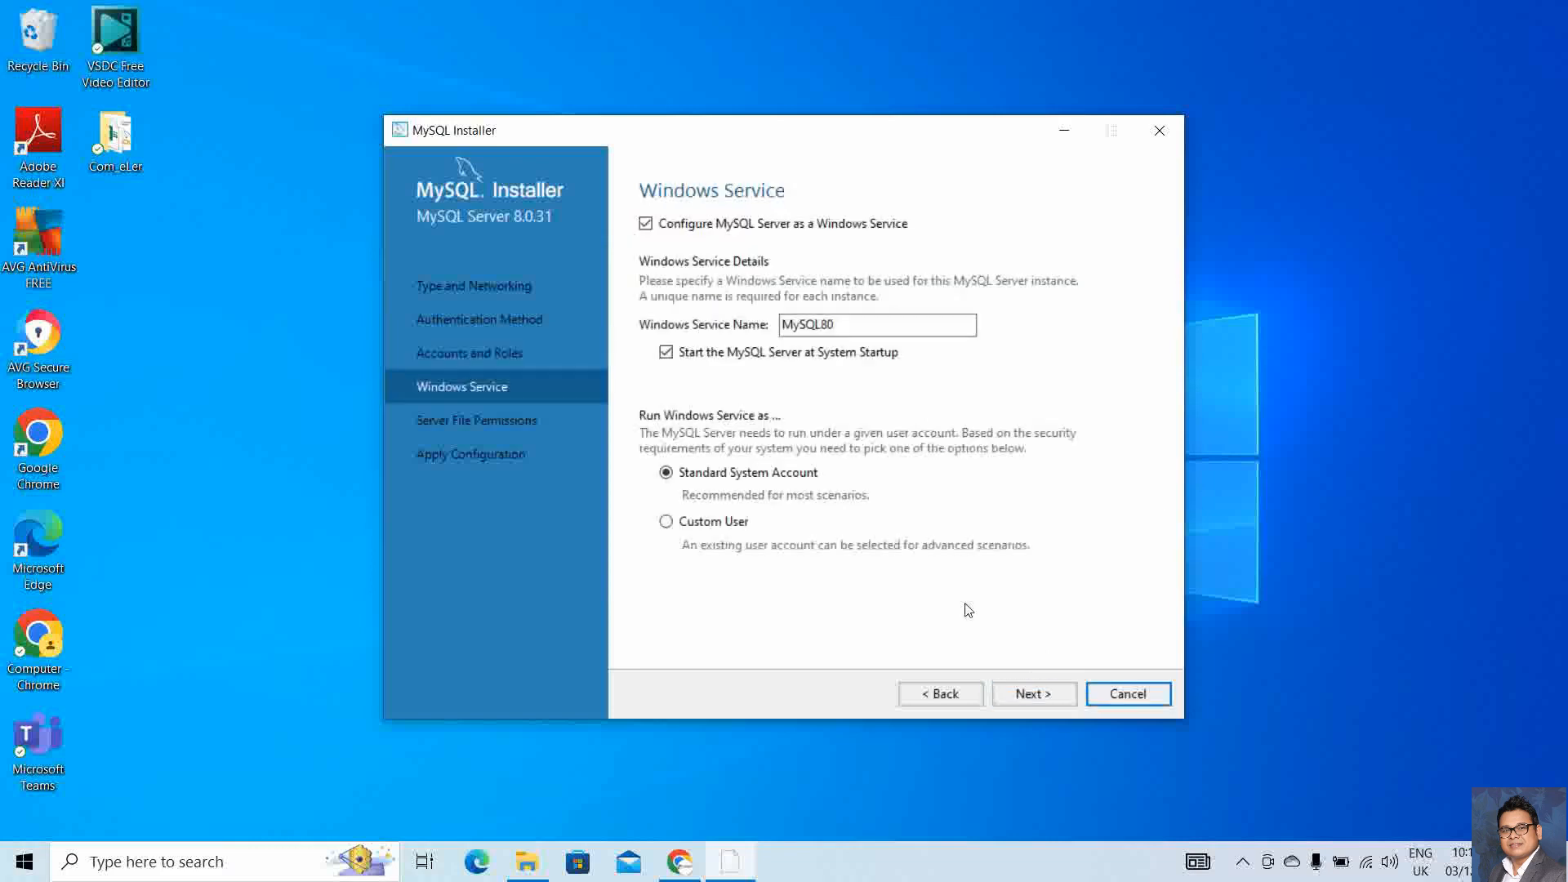
left_click(1042, 700)
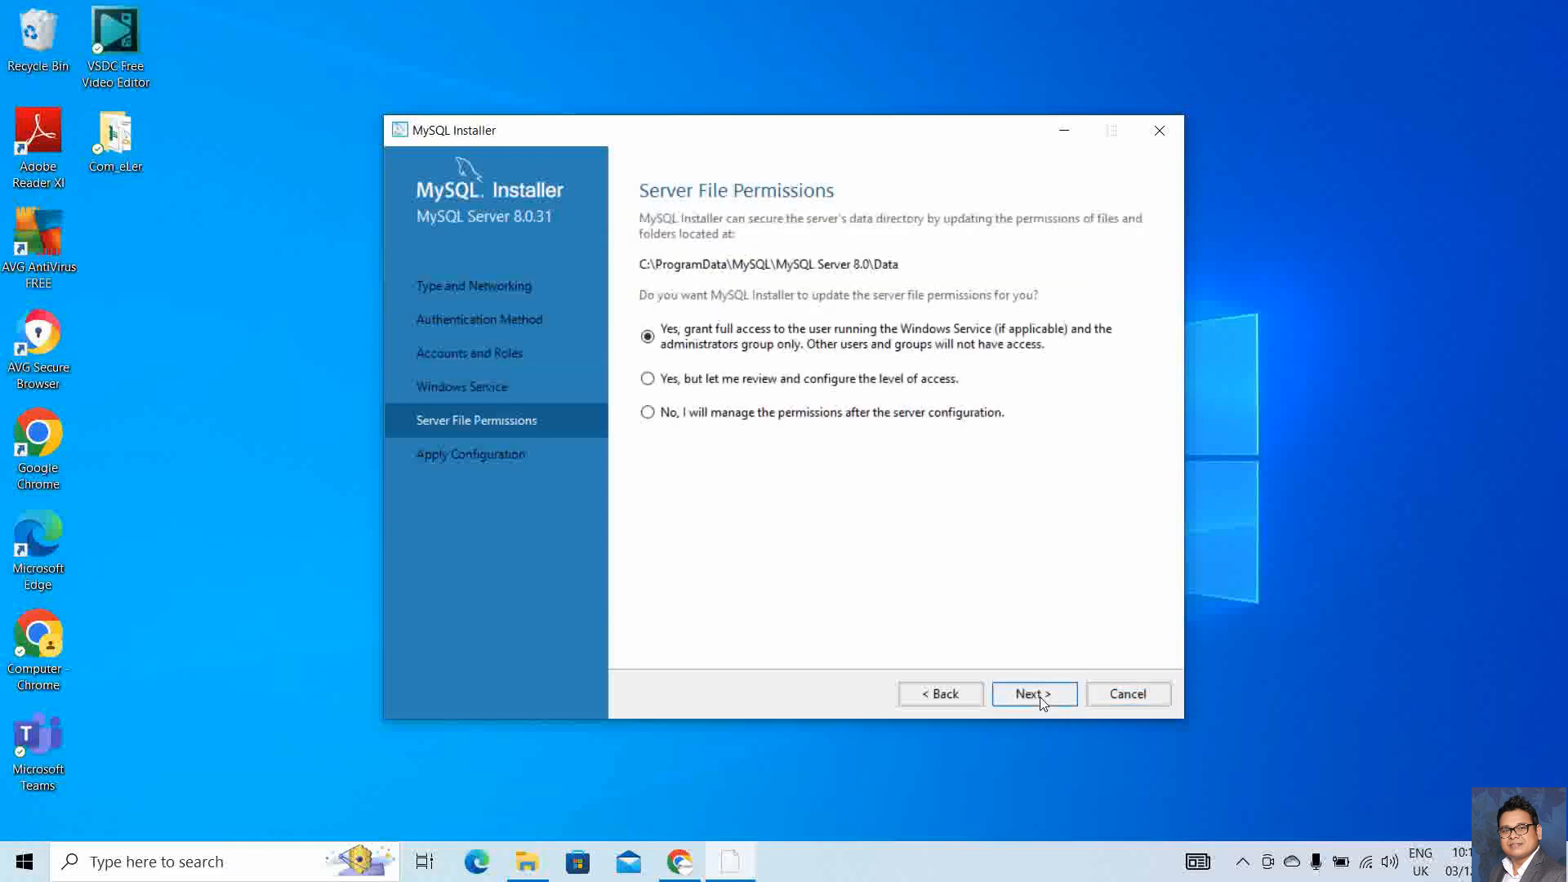
left_click(1042, 700)
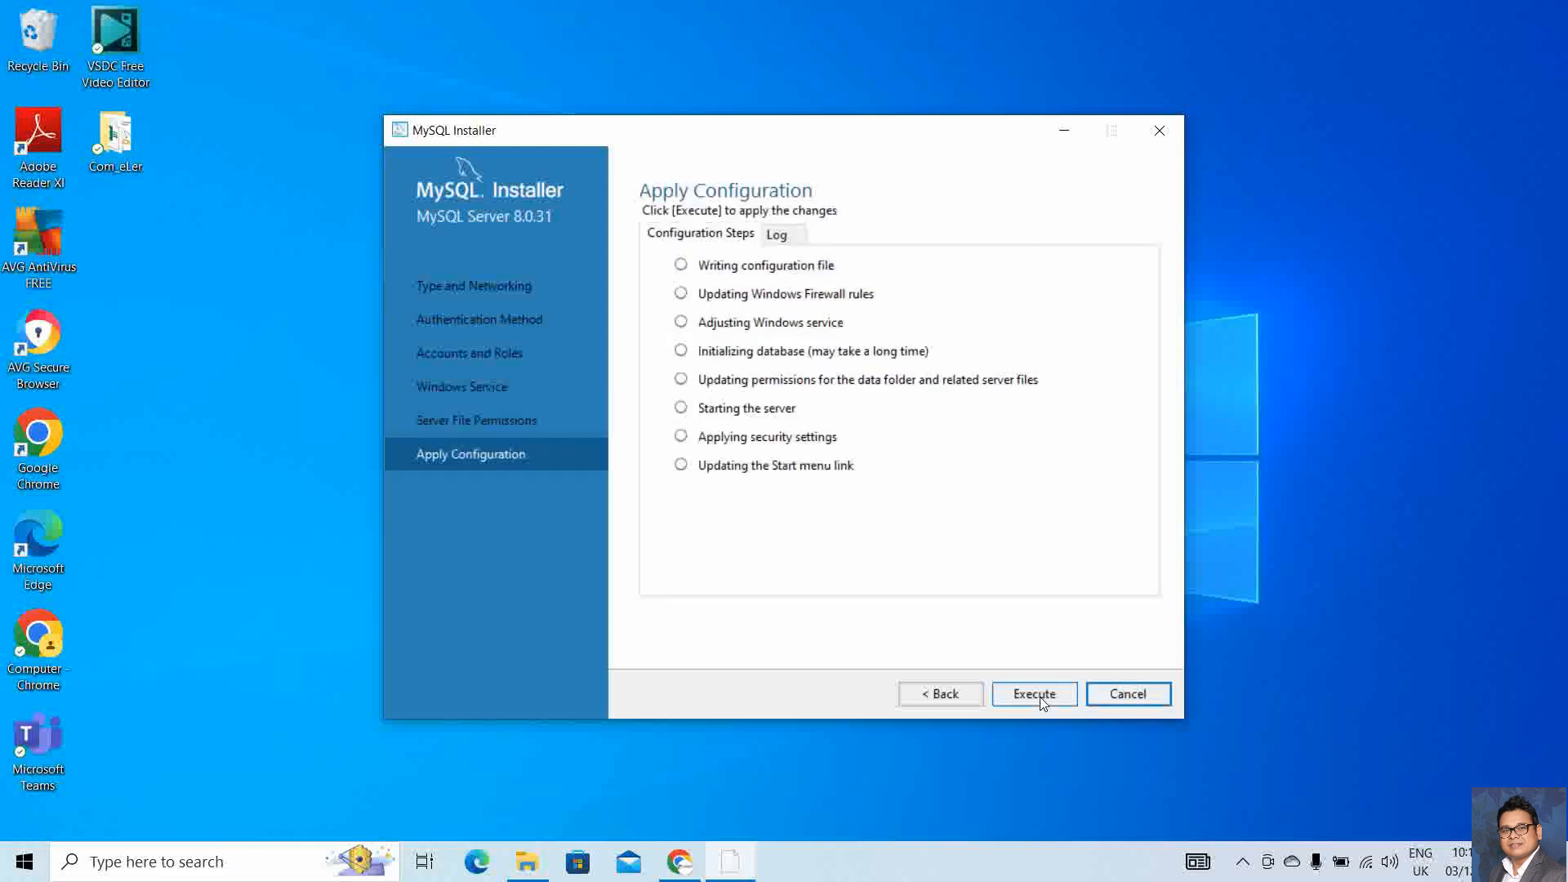
left_click(1035, 695)
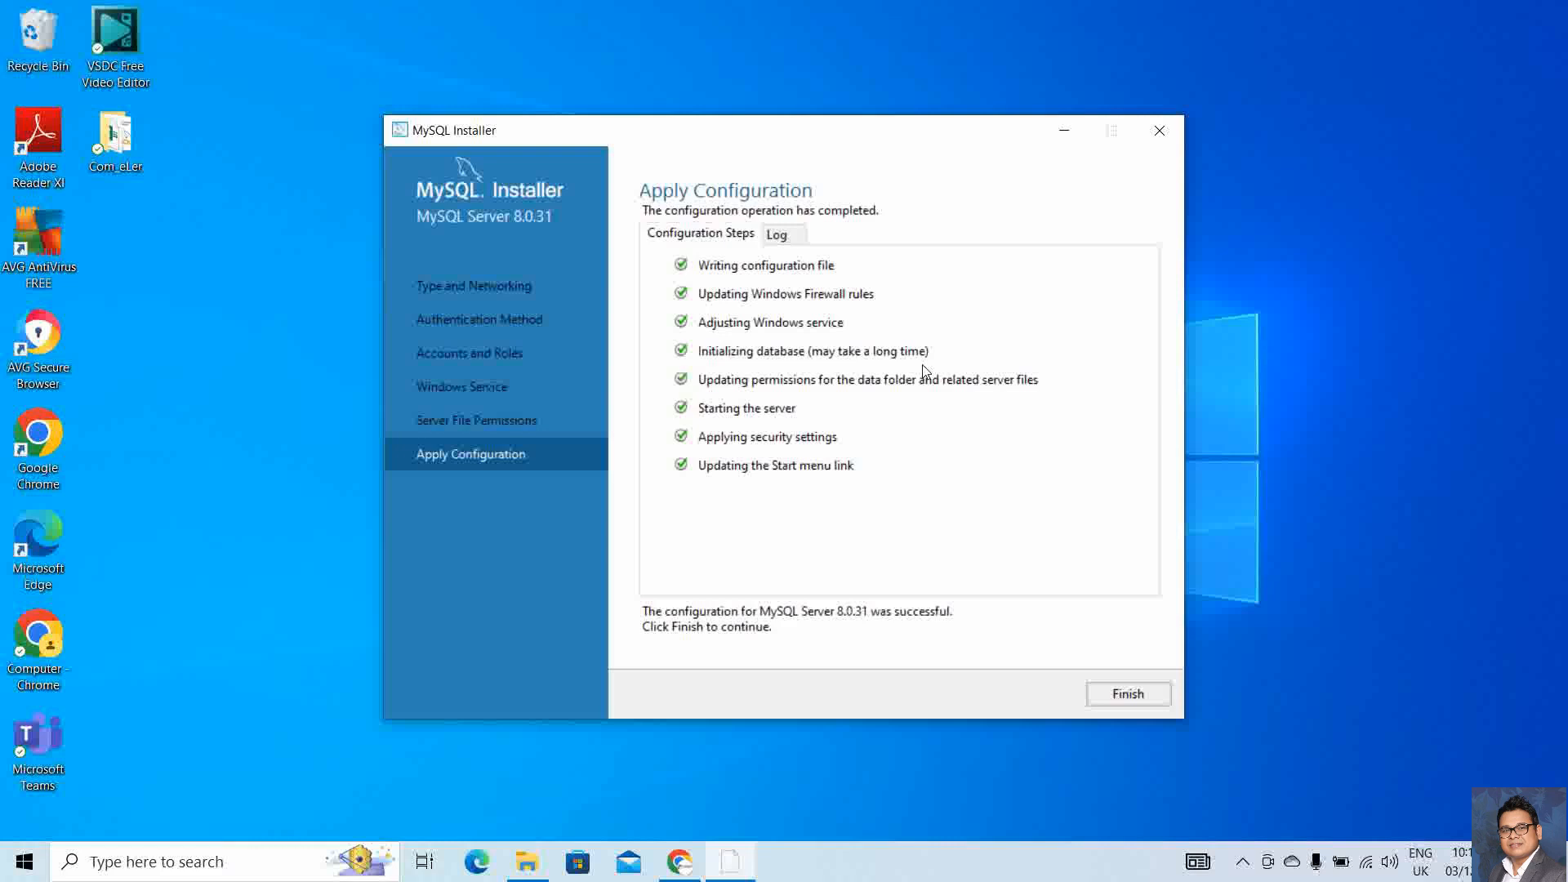
left_click(1147, 694)
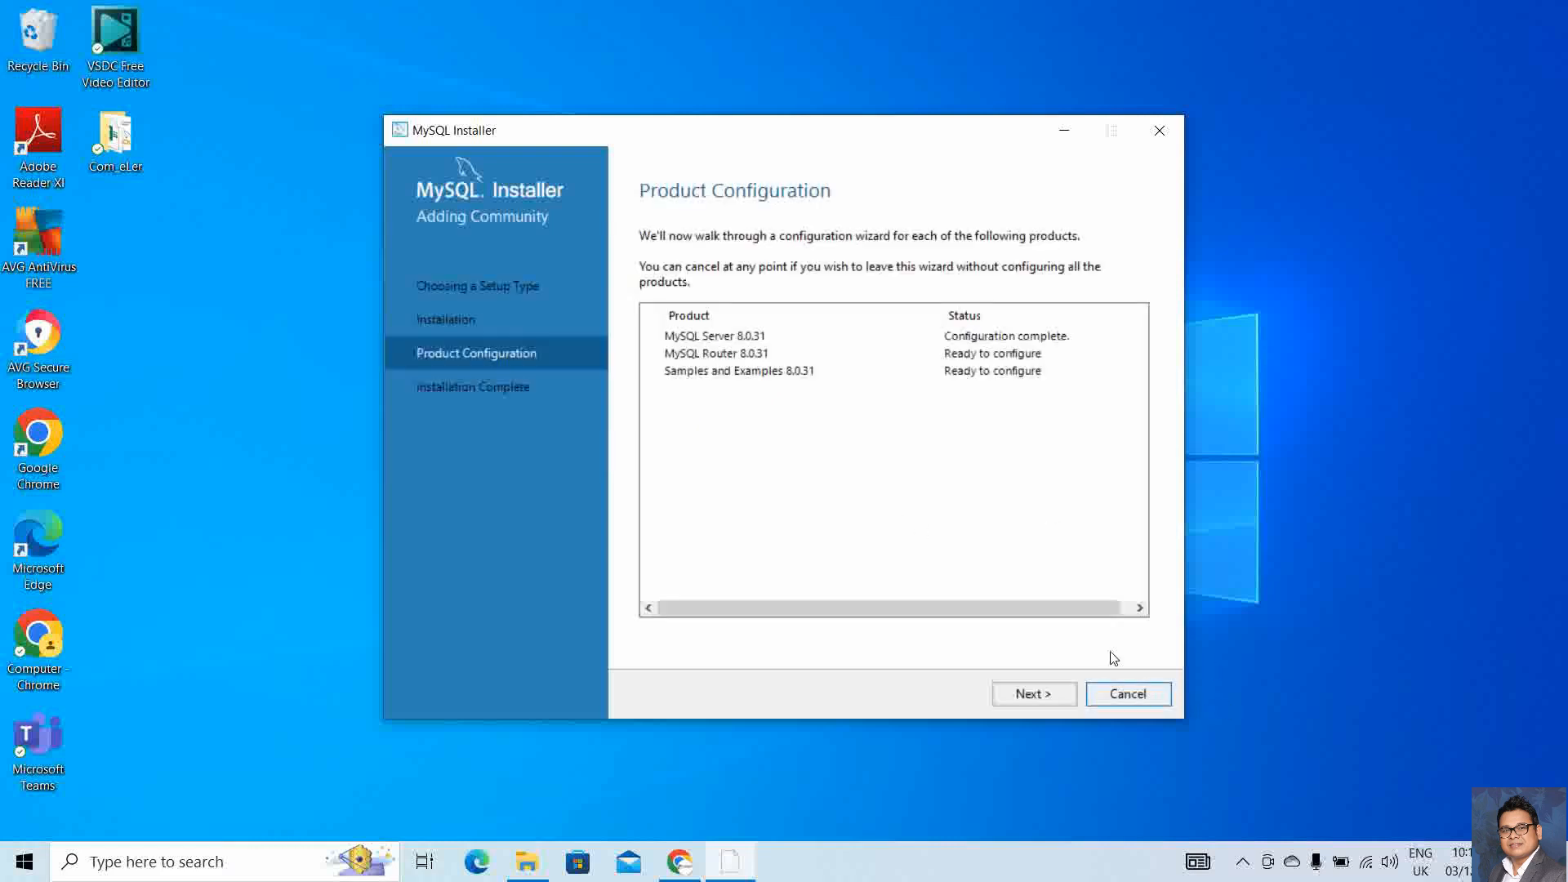
Leave MySQL Router unconfigured and advance to the Samples and Examples page
left_click(1039, 695)
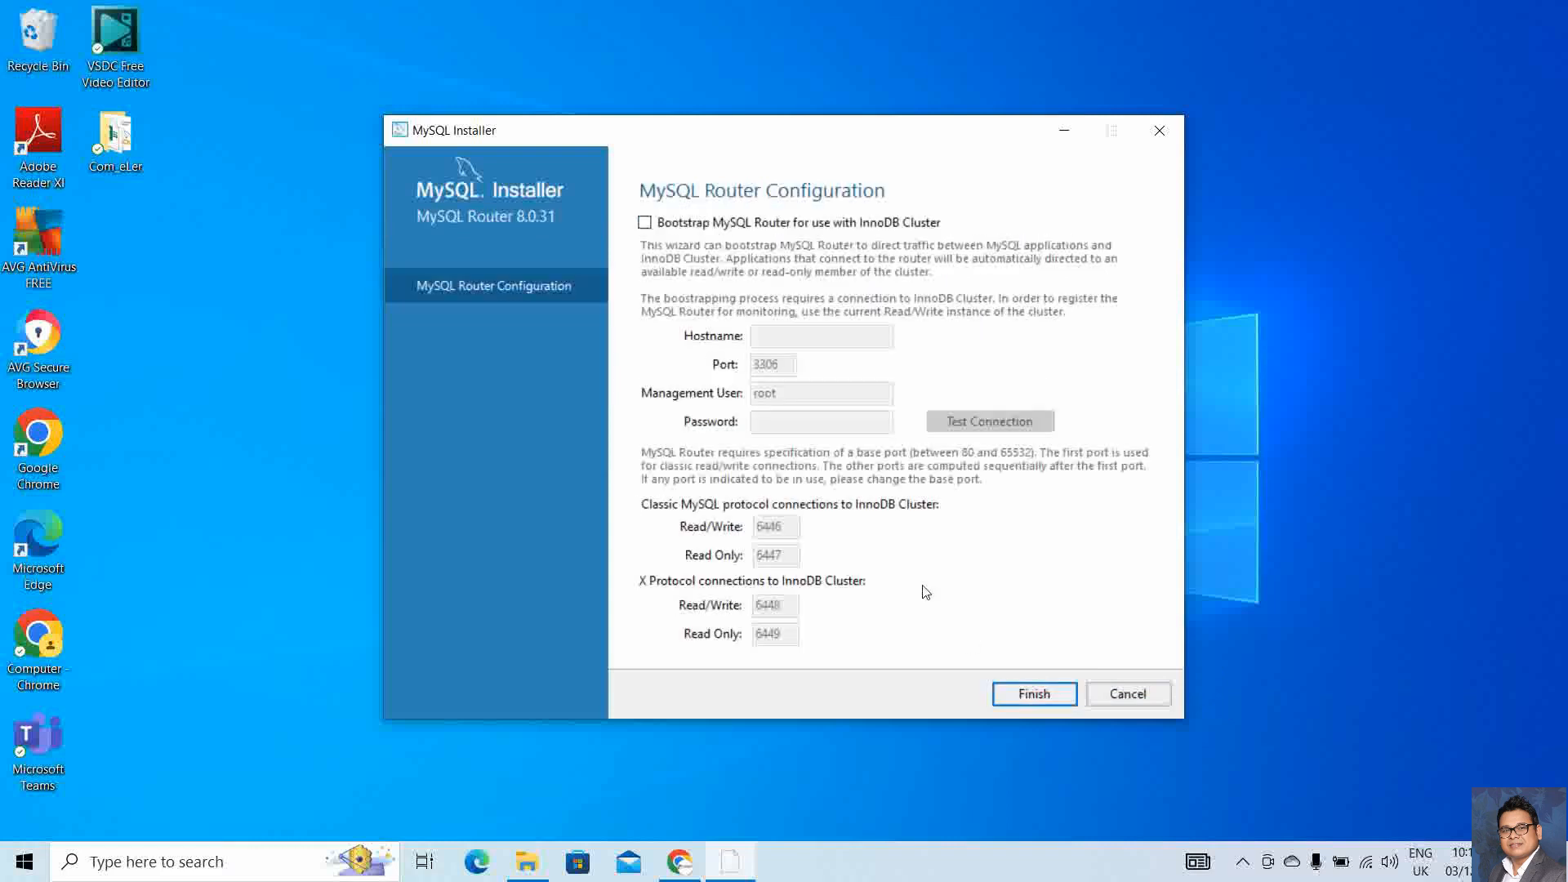
left_click(1044, 699)
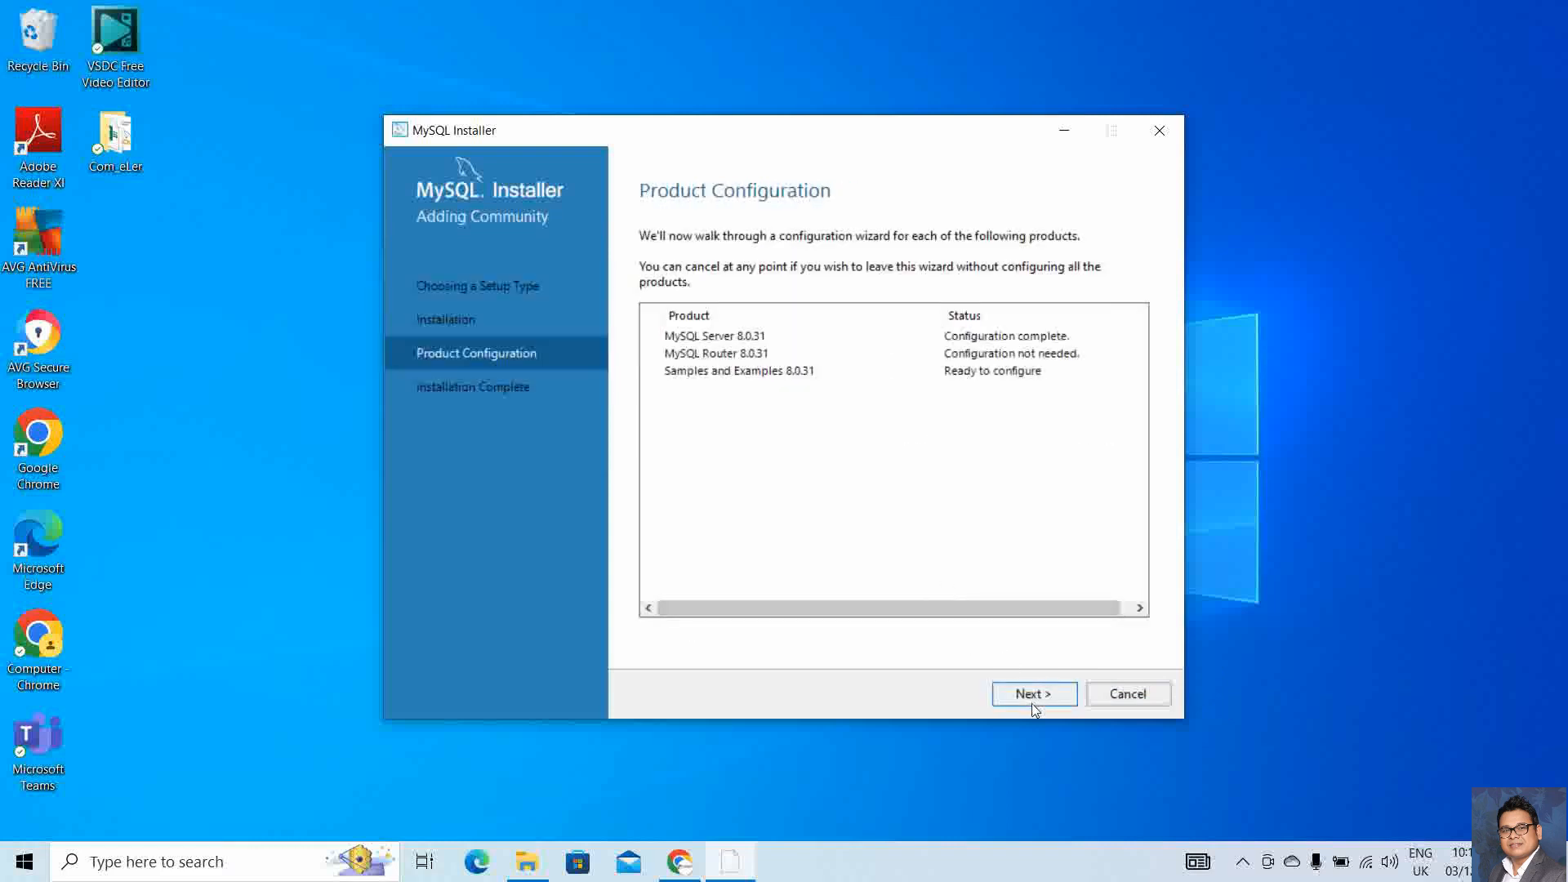
left_click(1035, 703)
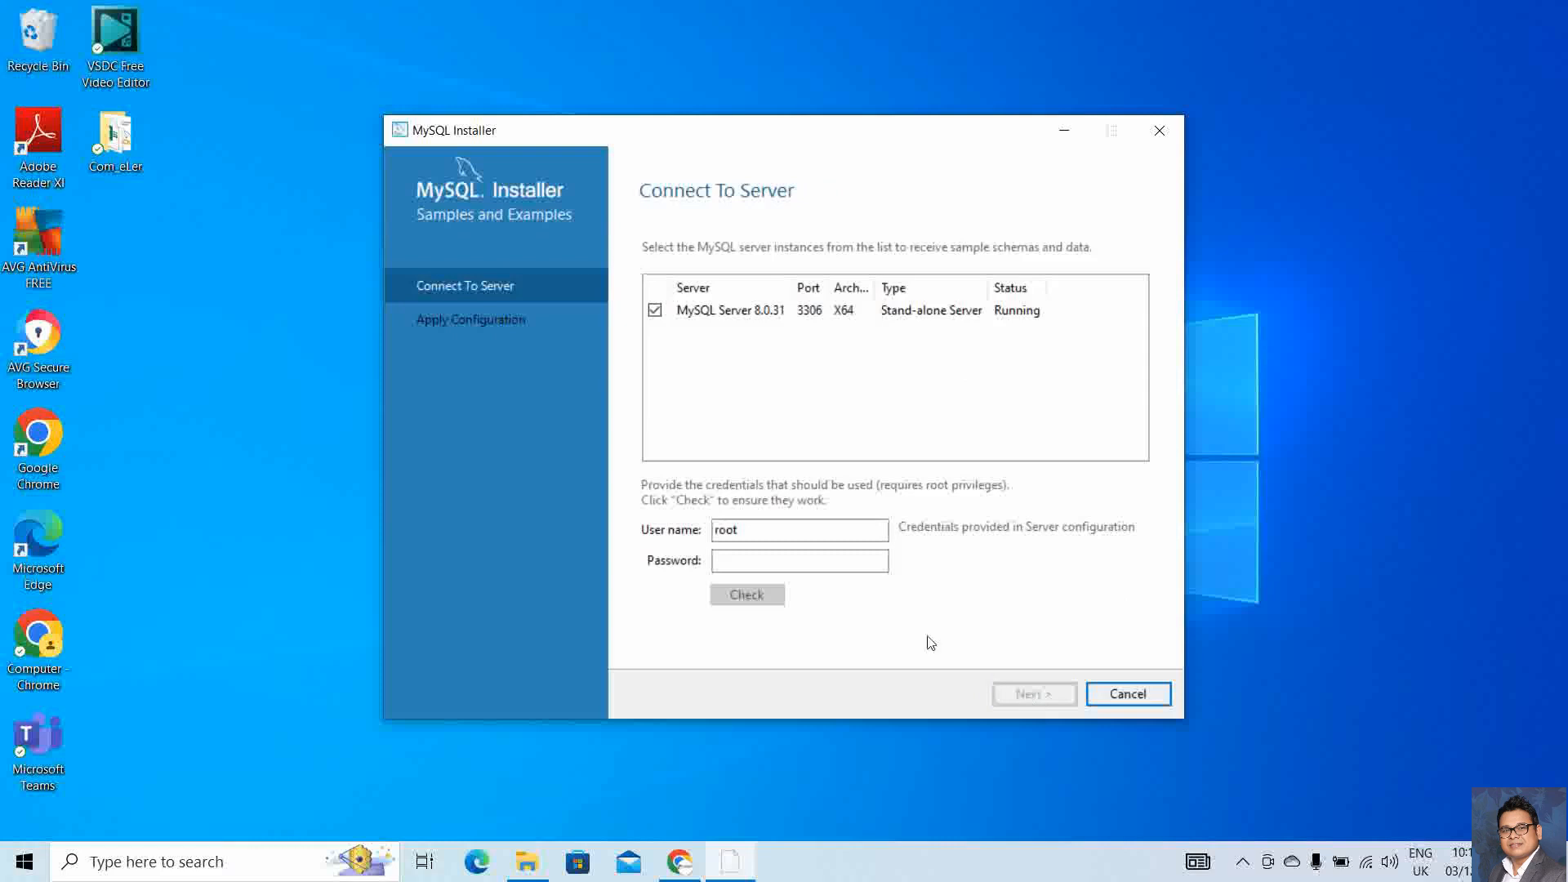
Test the root connection with its password and apply the Samples and Examples 8.0.31 configuration
left_click(752, 560)
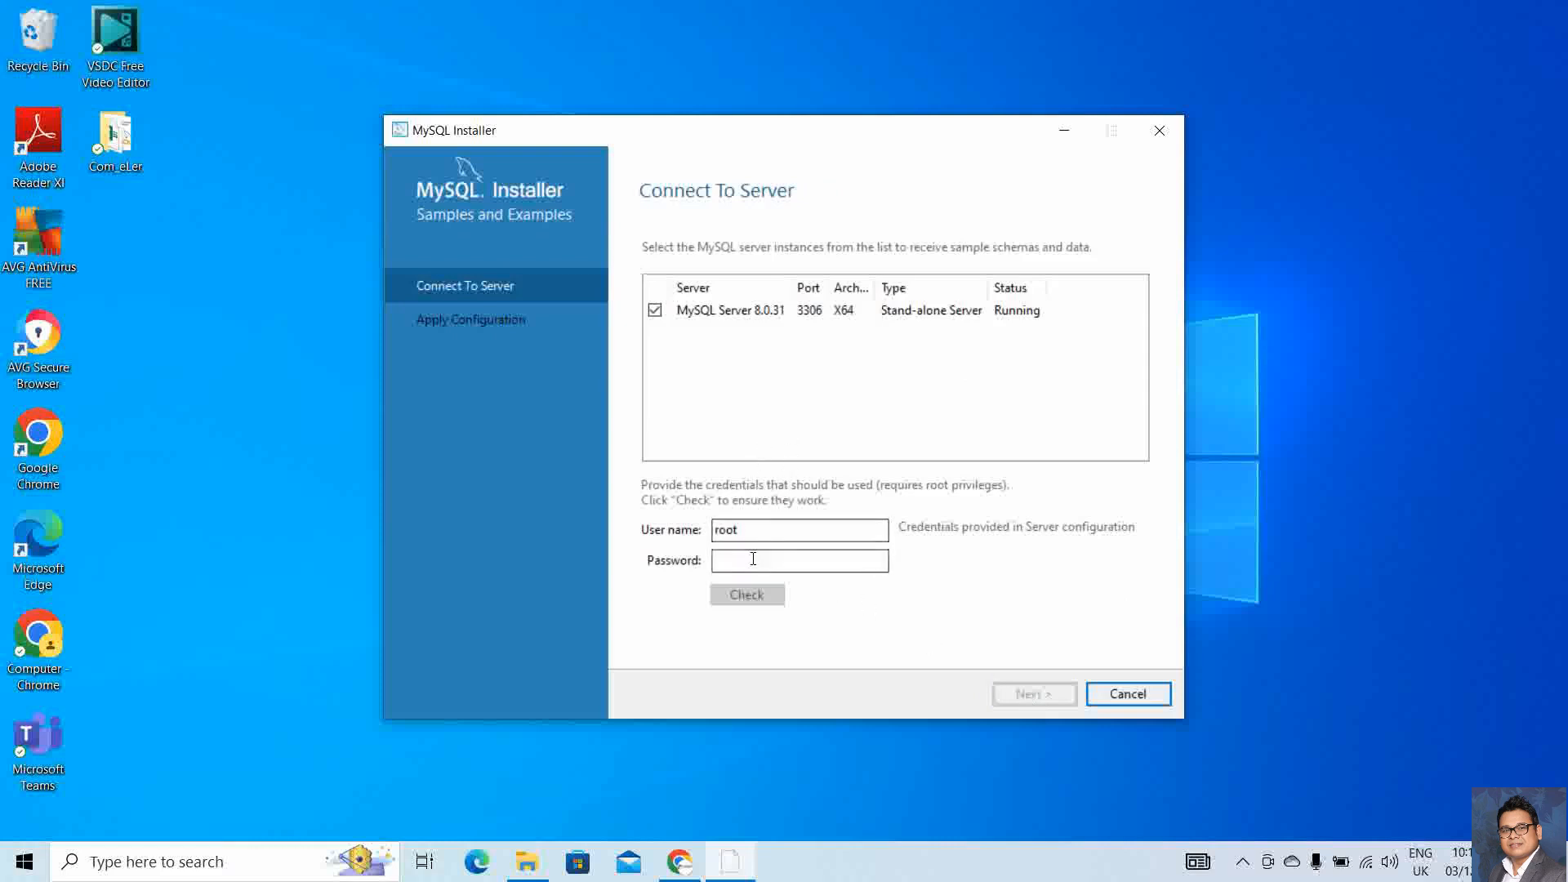
type("root@1234")
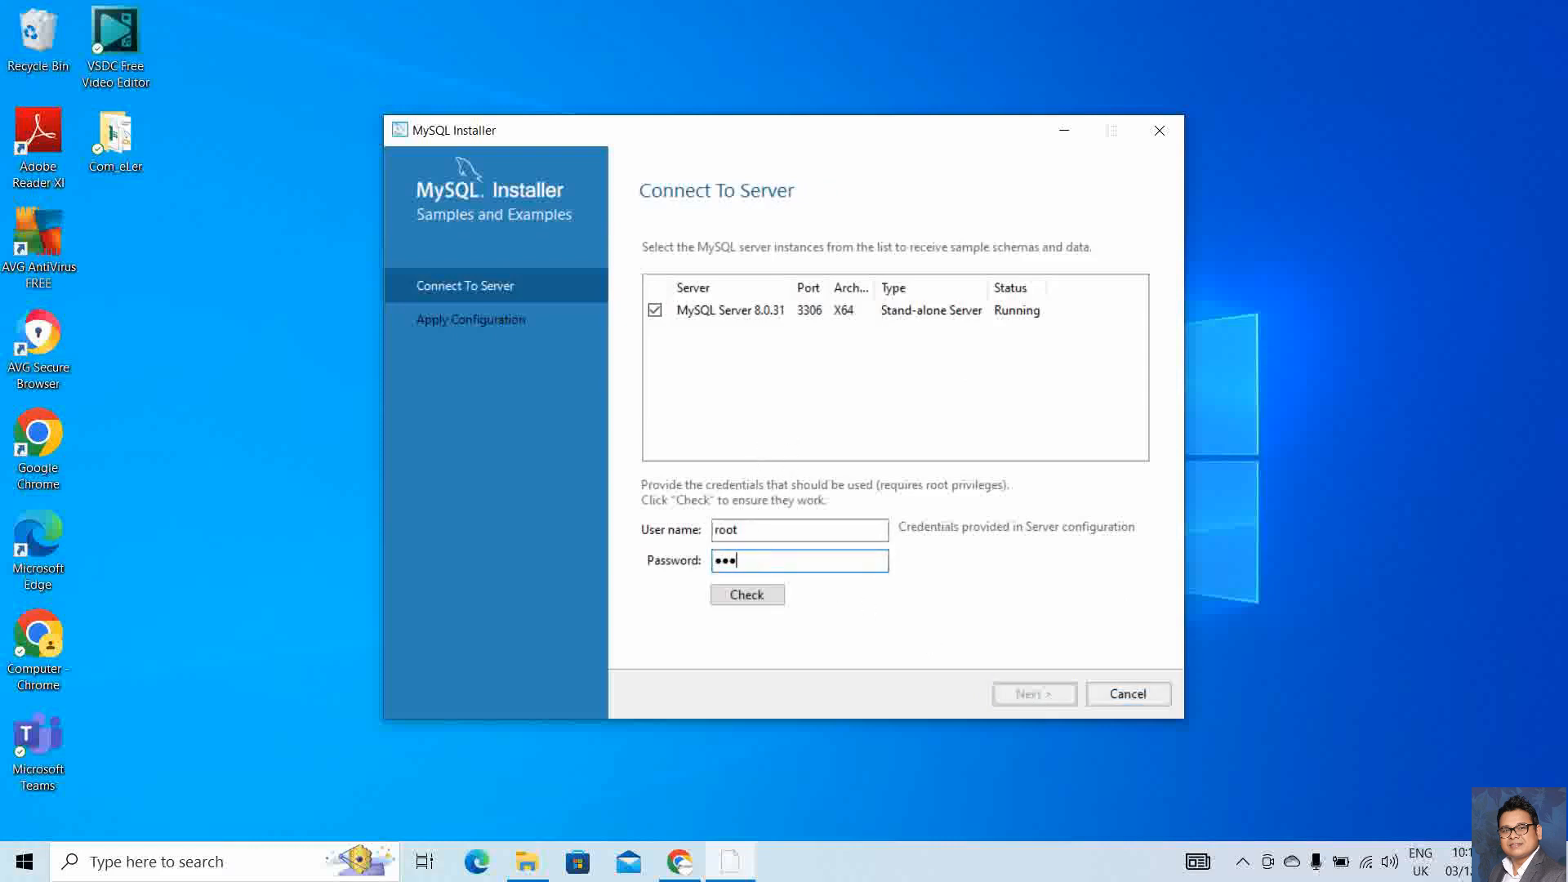
type("56")
left_click(772, 598)
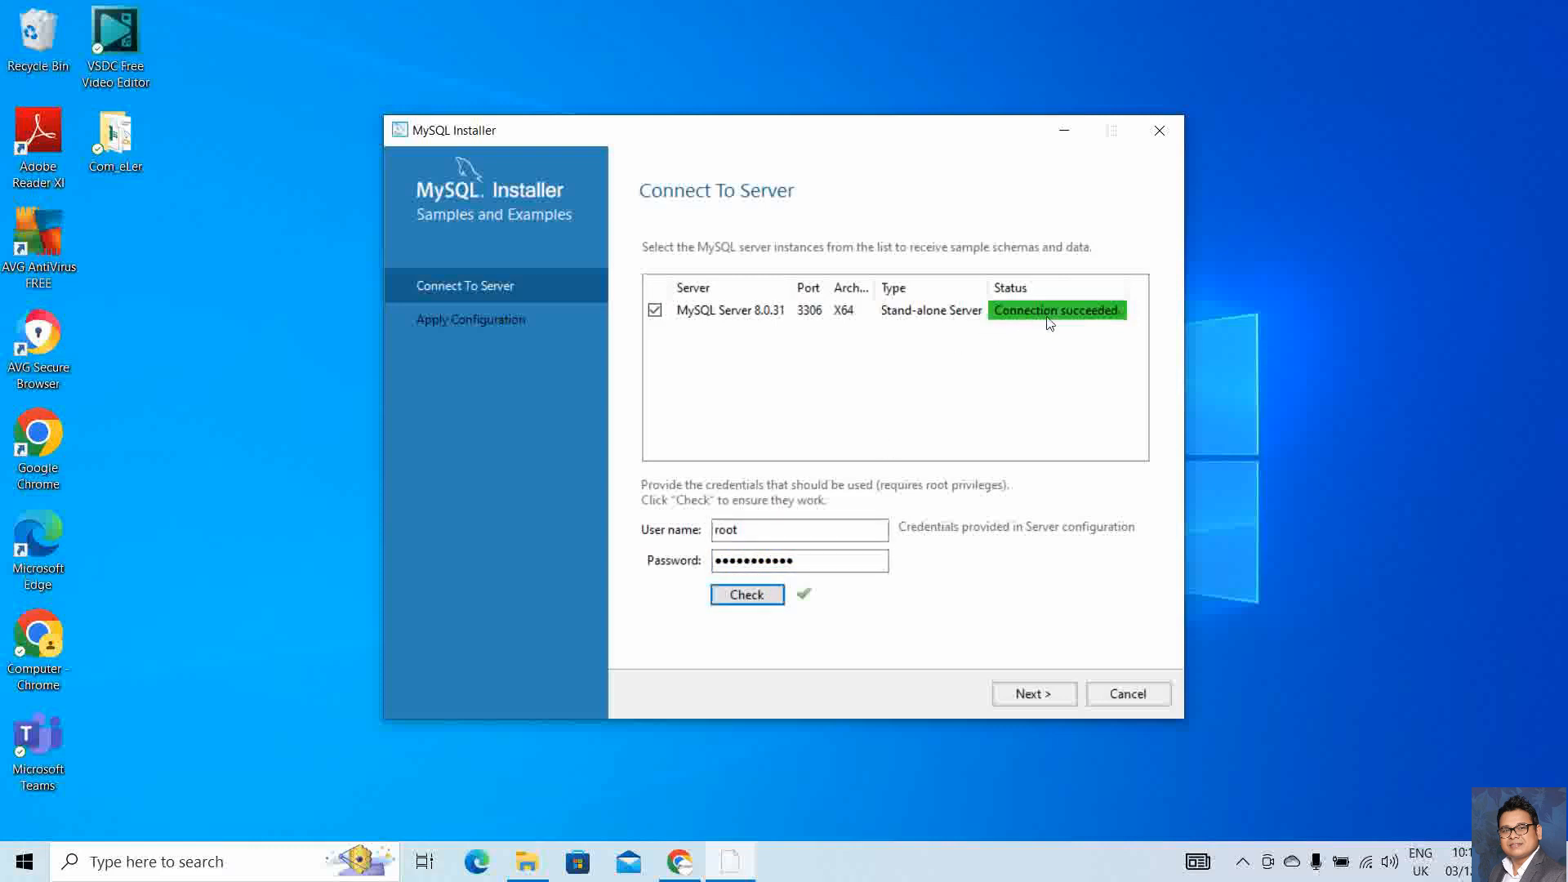
left_click(1033, 694)
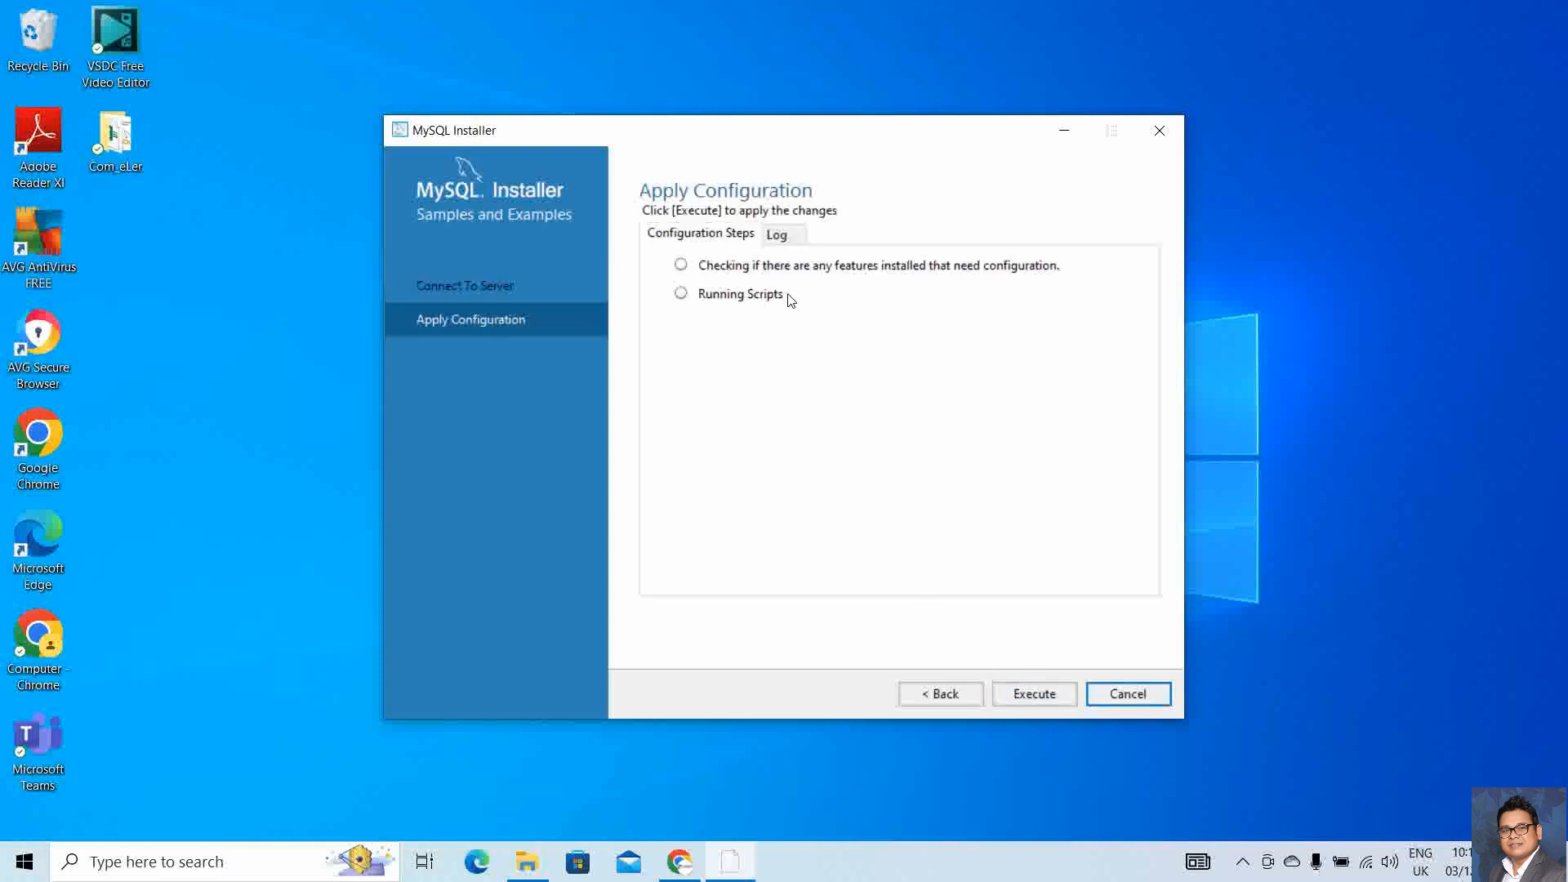
left_click(1033, 693)
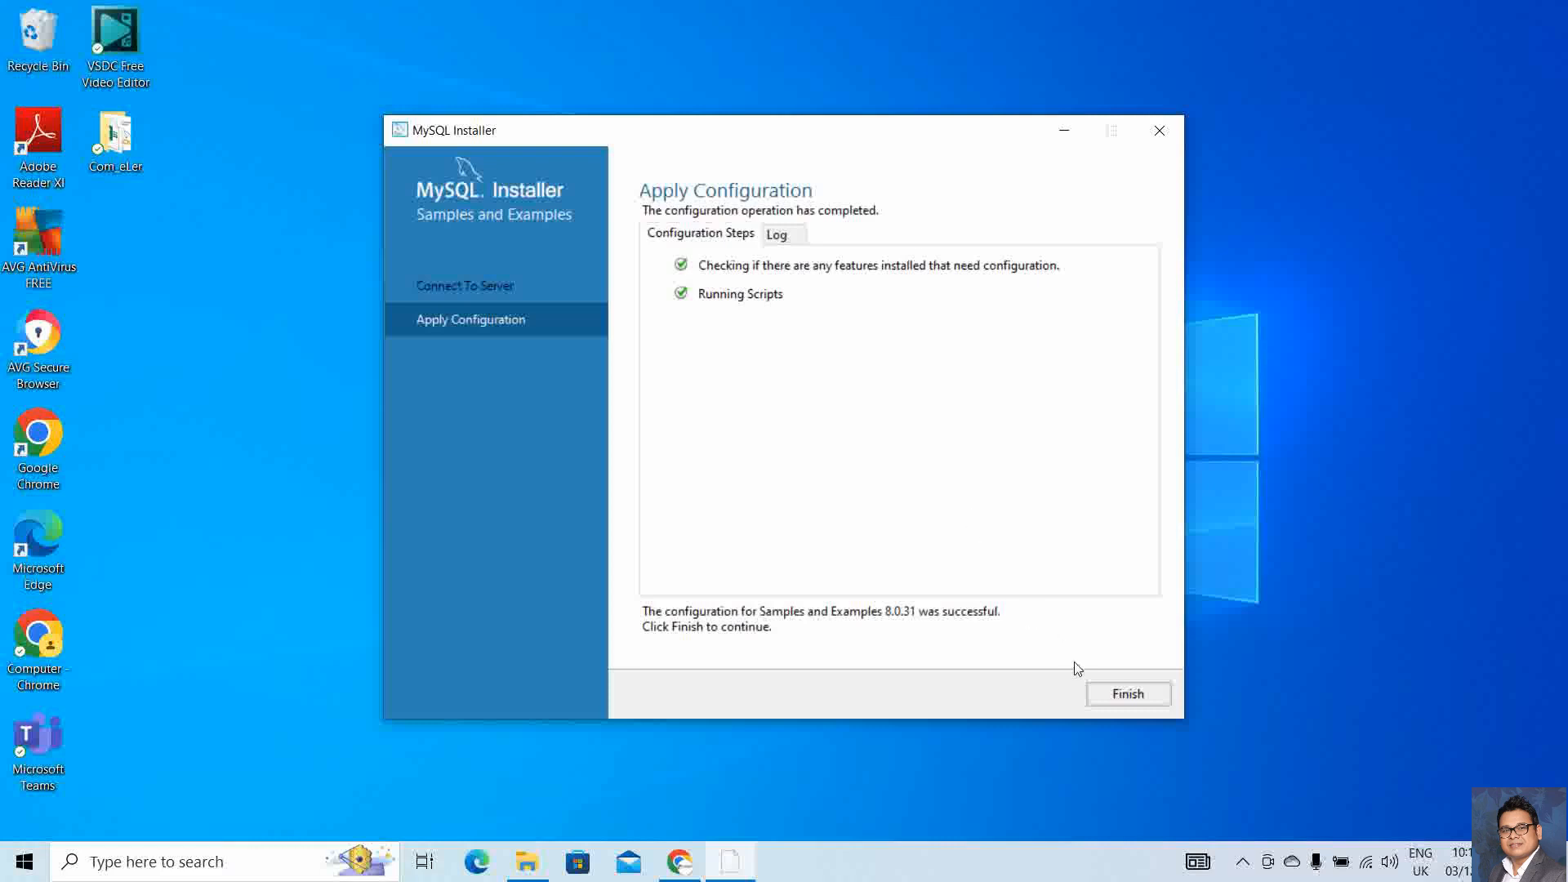
left_click(1120, 694)
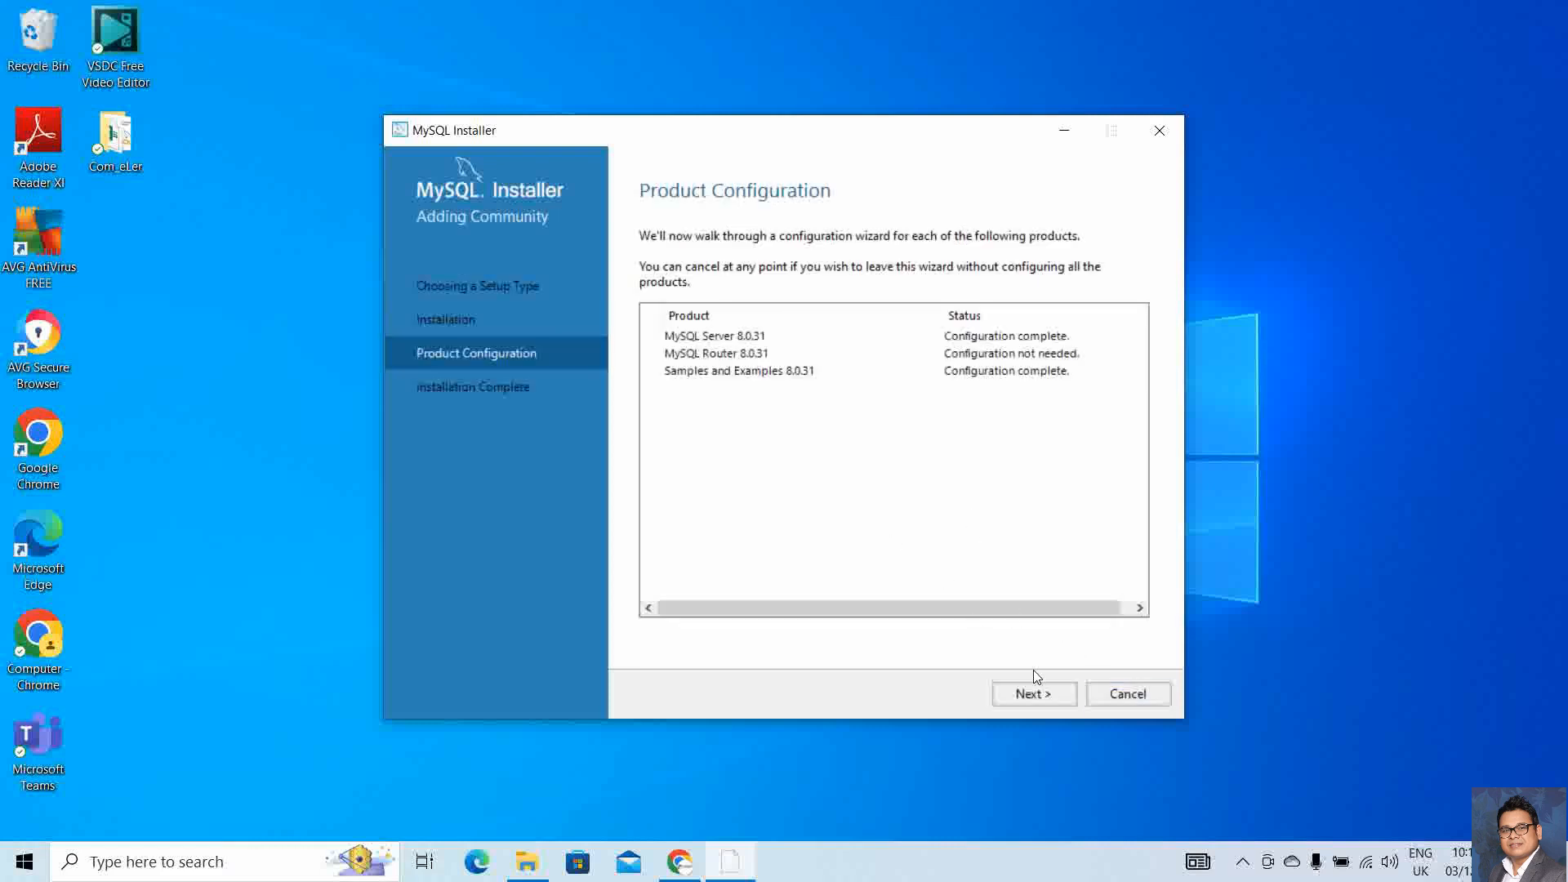
Finish the installation with Start MySQL Shell checked, launching MySQL Shell 8.0.31
left_click(1035, 695)
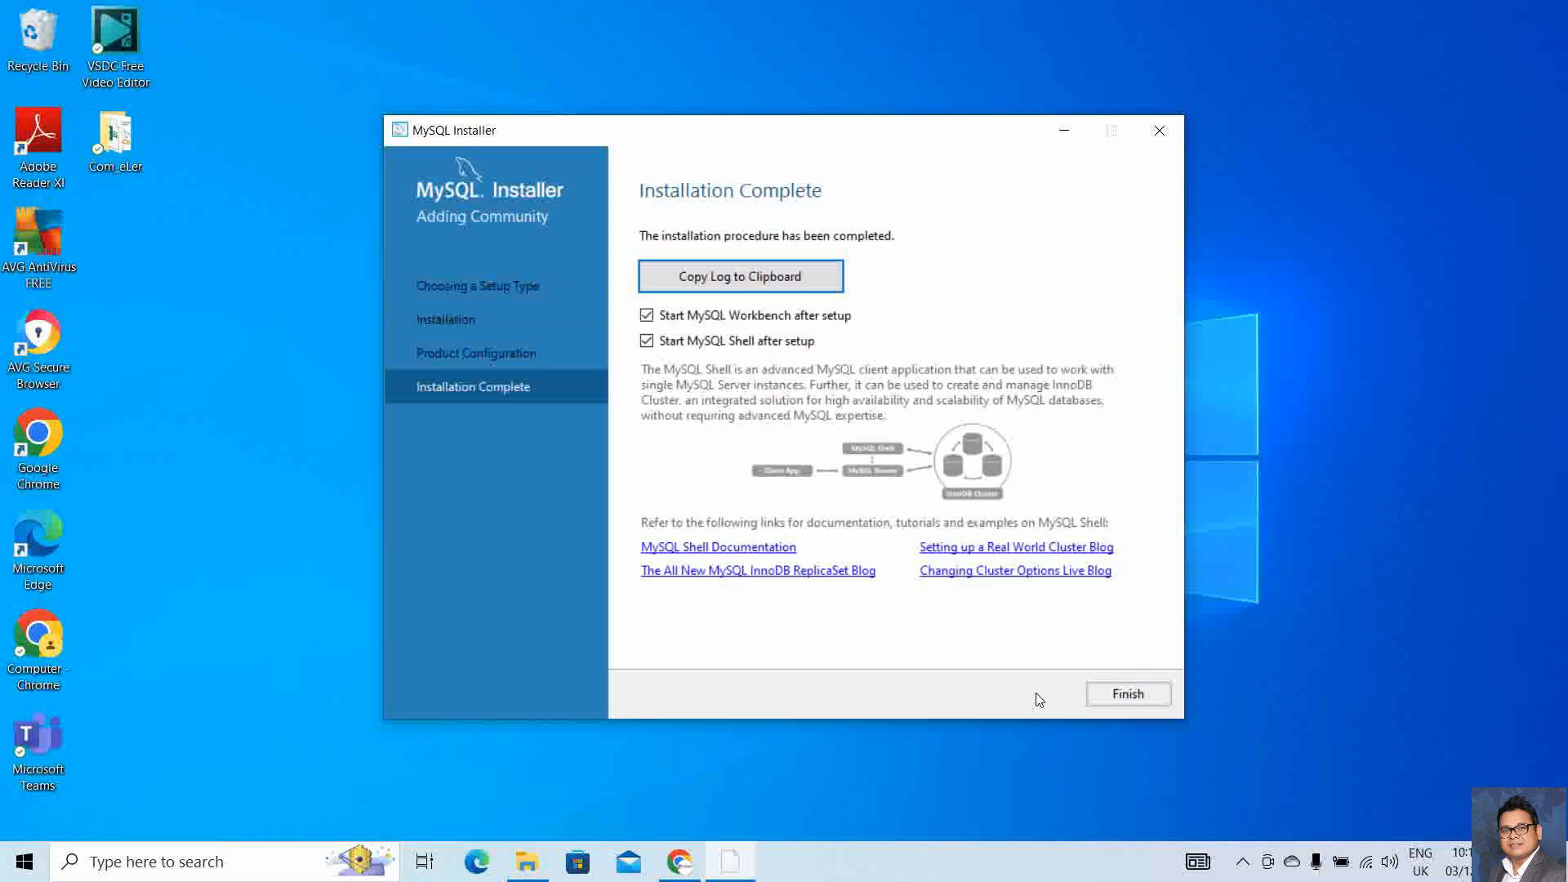
left_click(1125, 693)
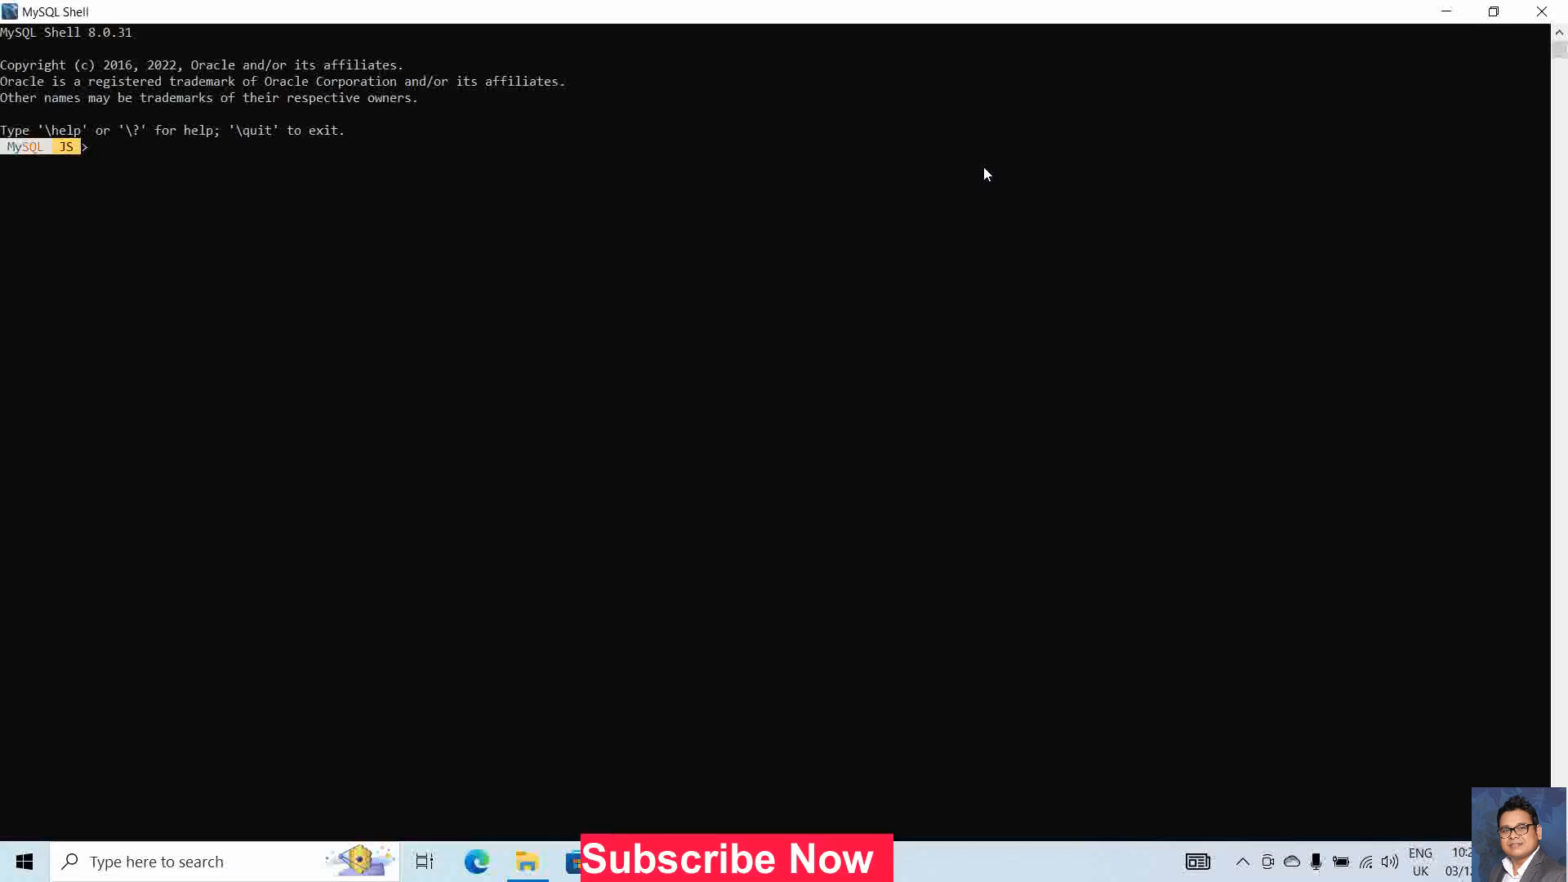
Switch to MySQL Workbench and browse its File and Help menus
key("alt+Tab")
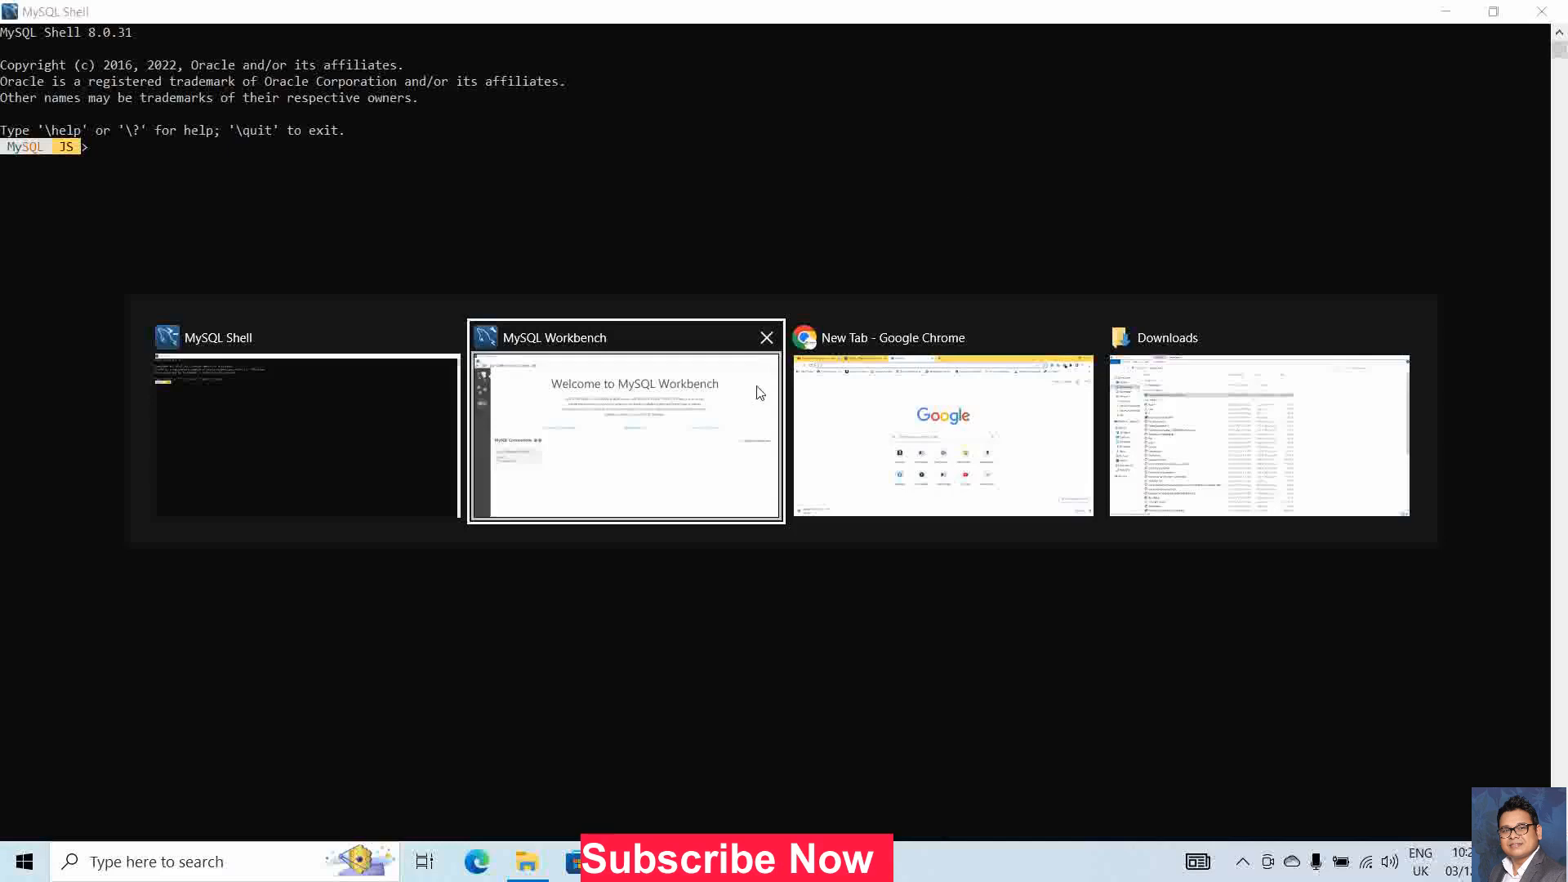
left_click(616, 433)
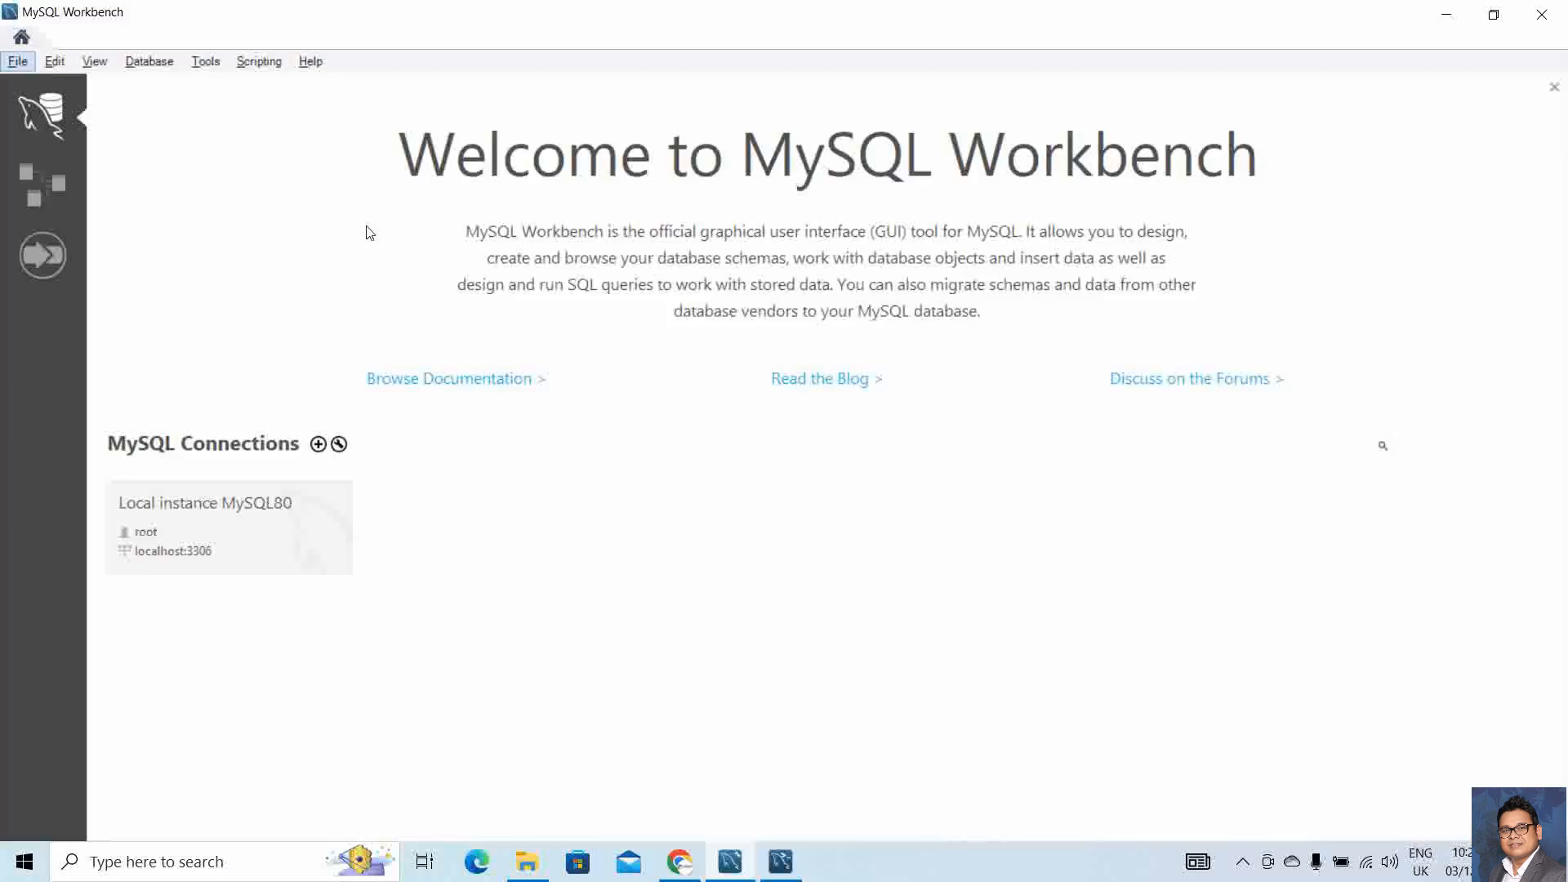
left_click(18, 64)
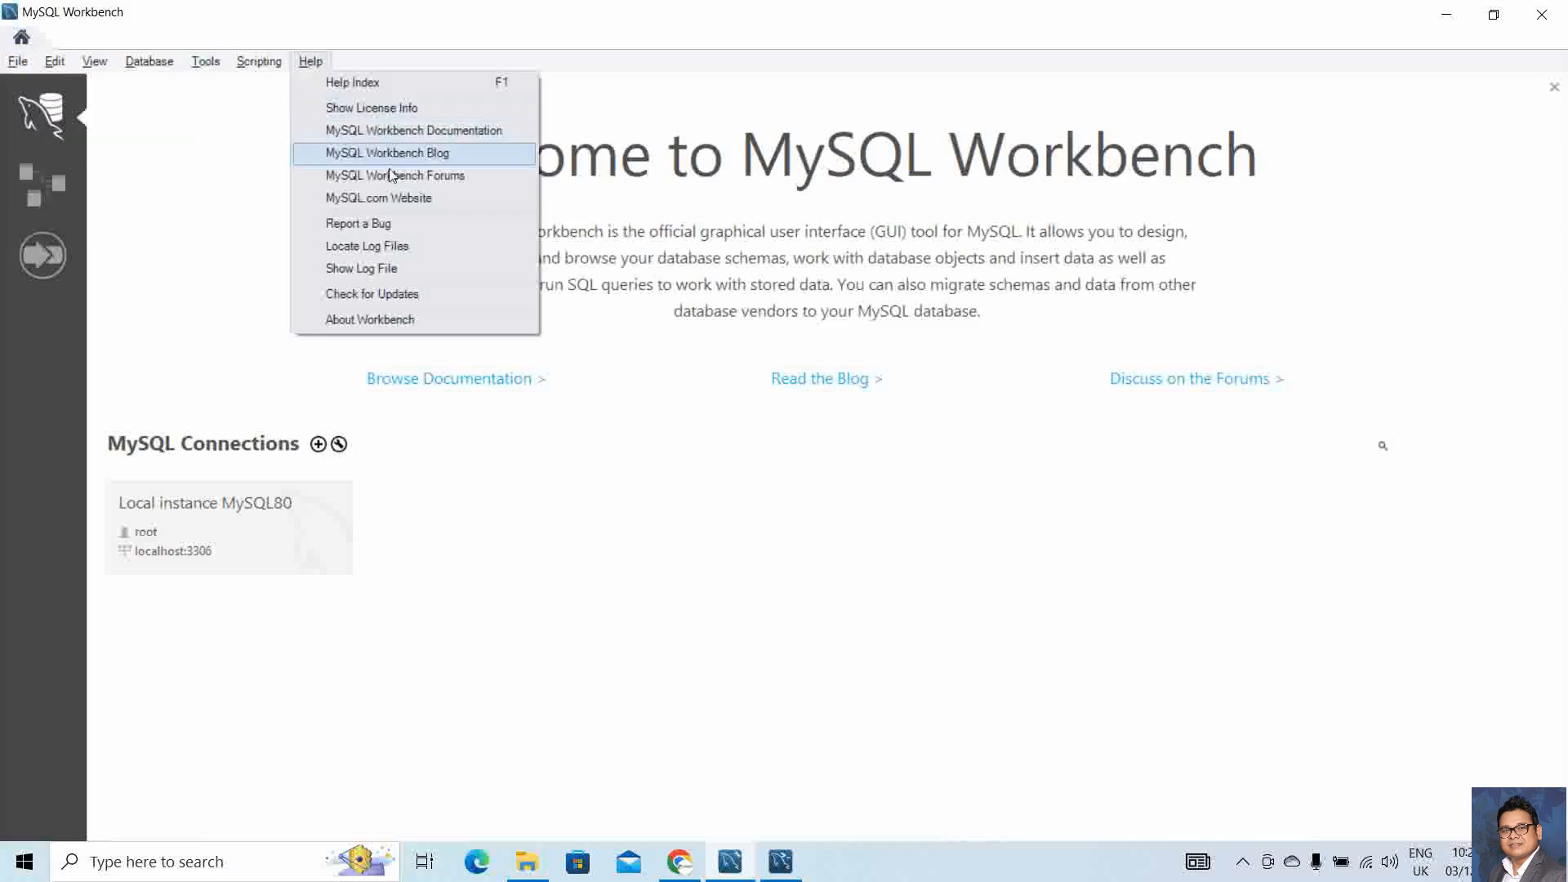
left_click(188, 236)
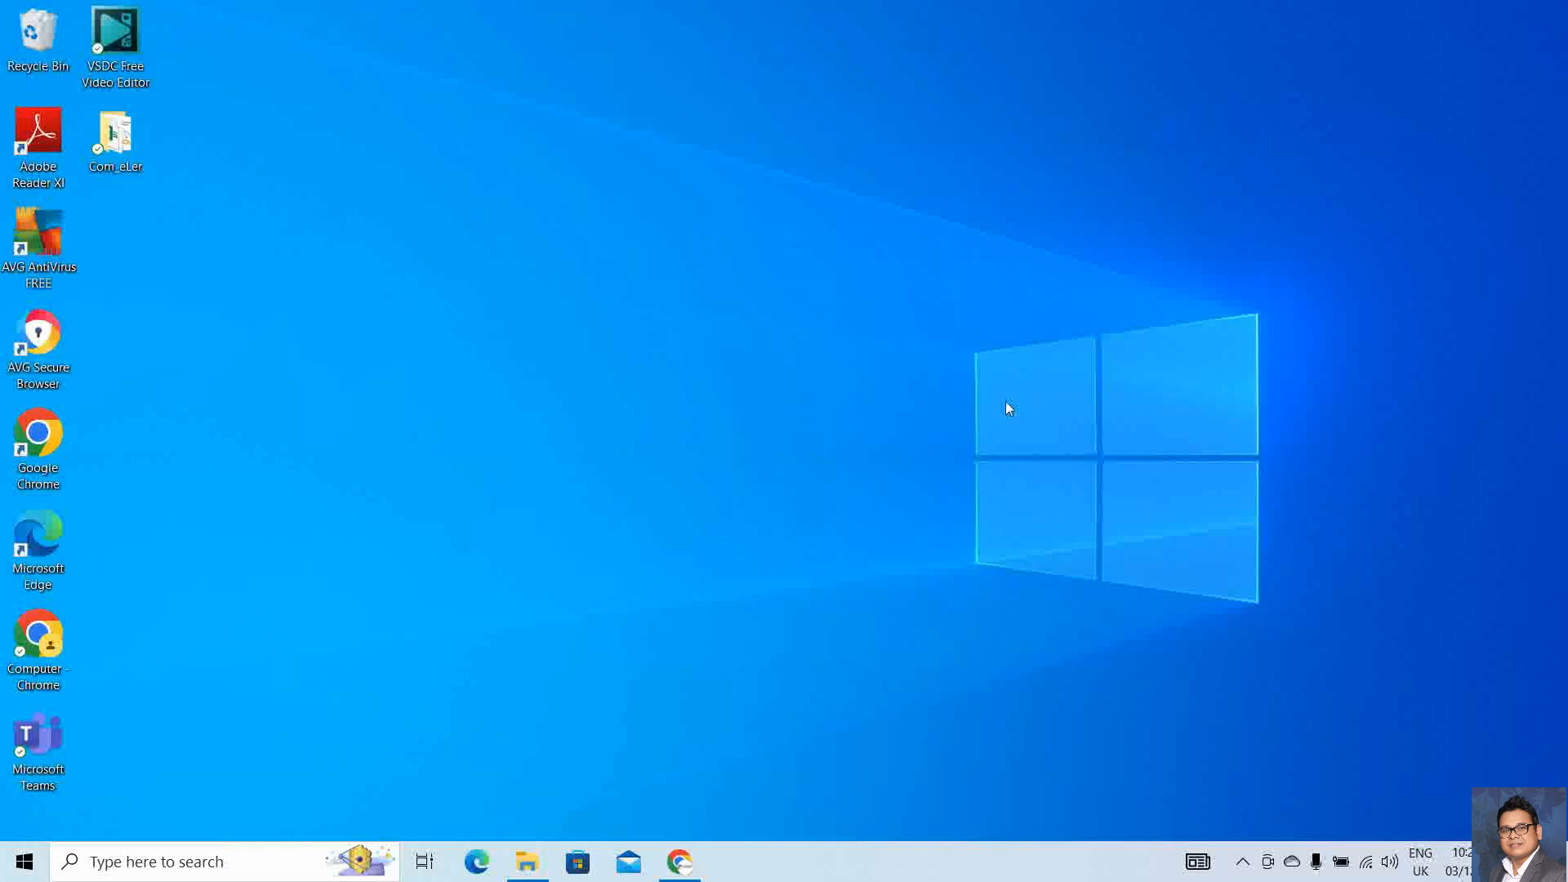
Browse to C:\Program Files\MySQL\MySQL Server 8.0\bin and select its path in the address bar
key("super+e")
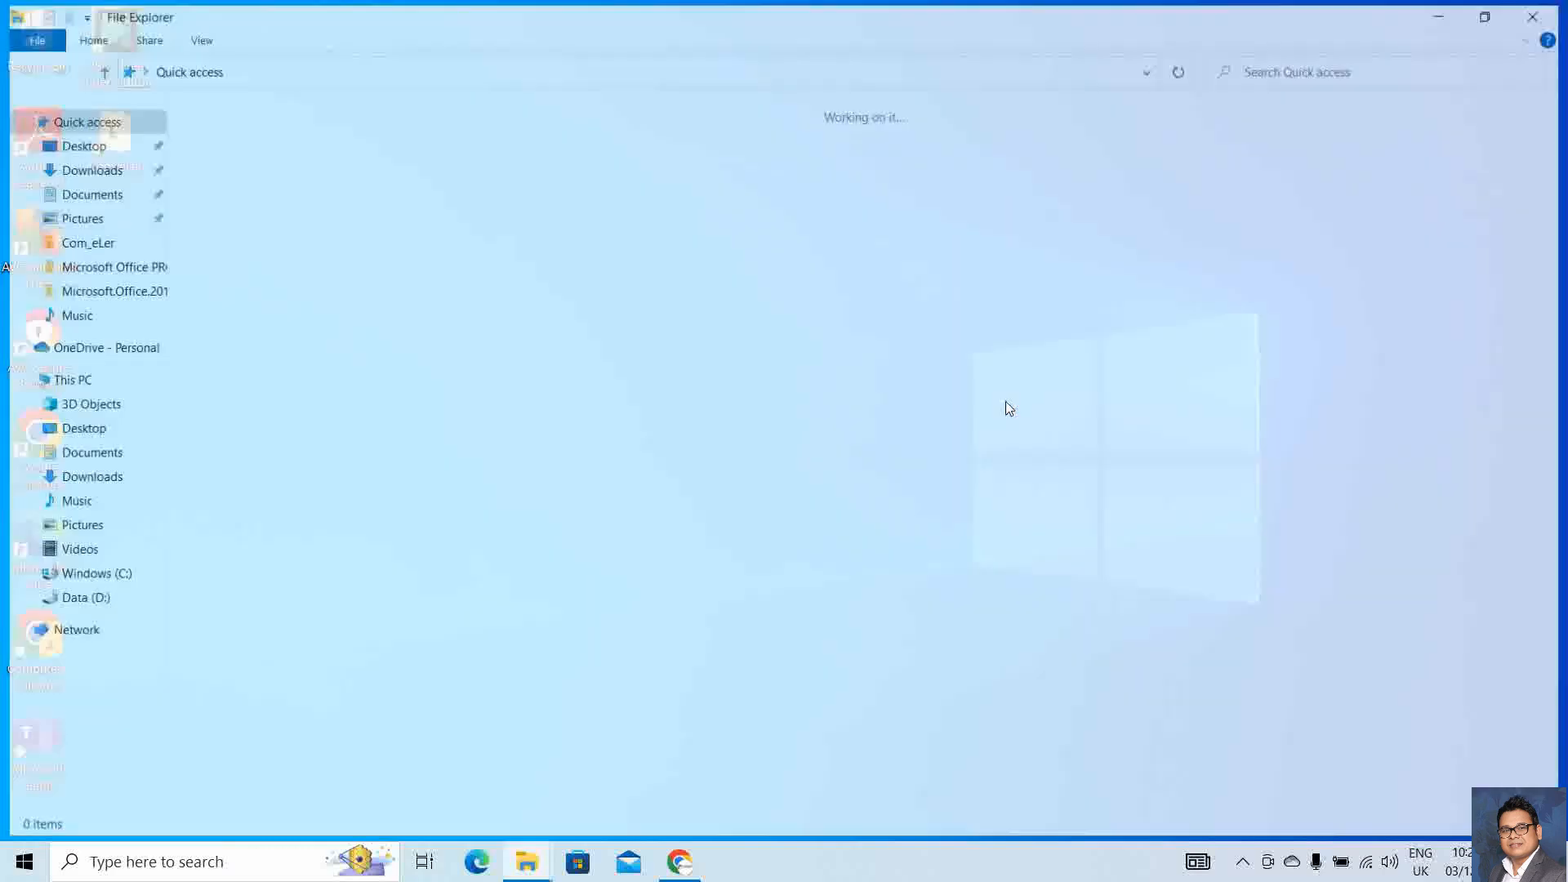
left_click(115, 577)
double_click(272, 201)
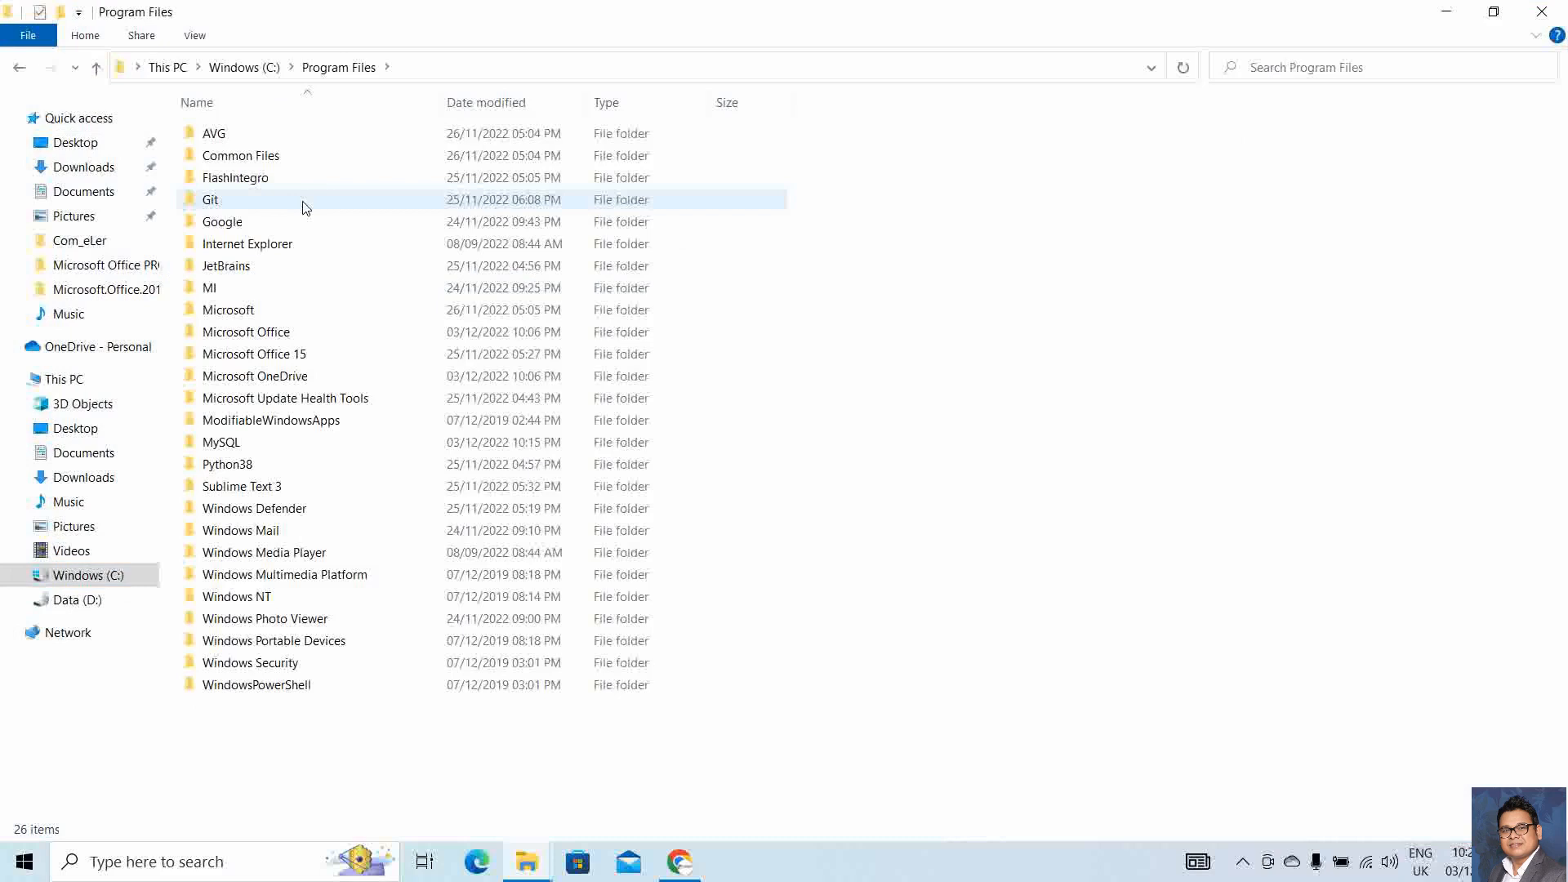
double_click(245, 443)
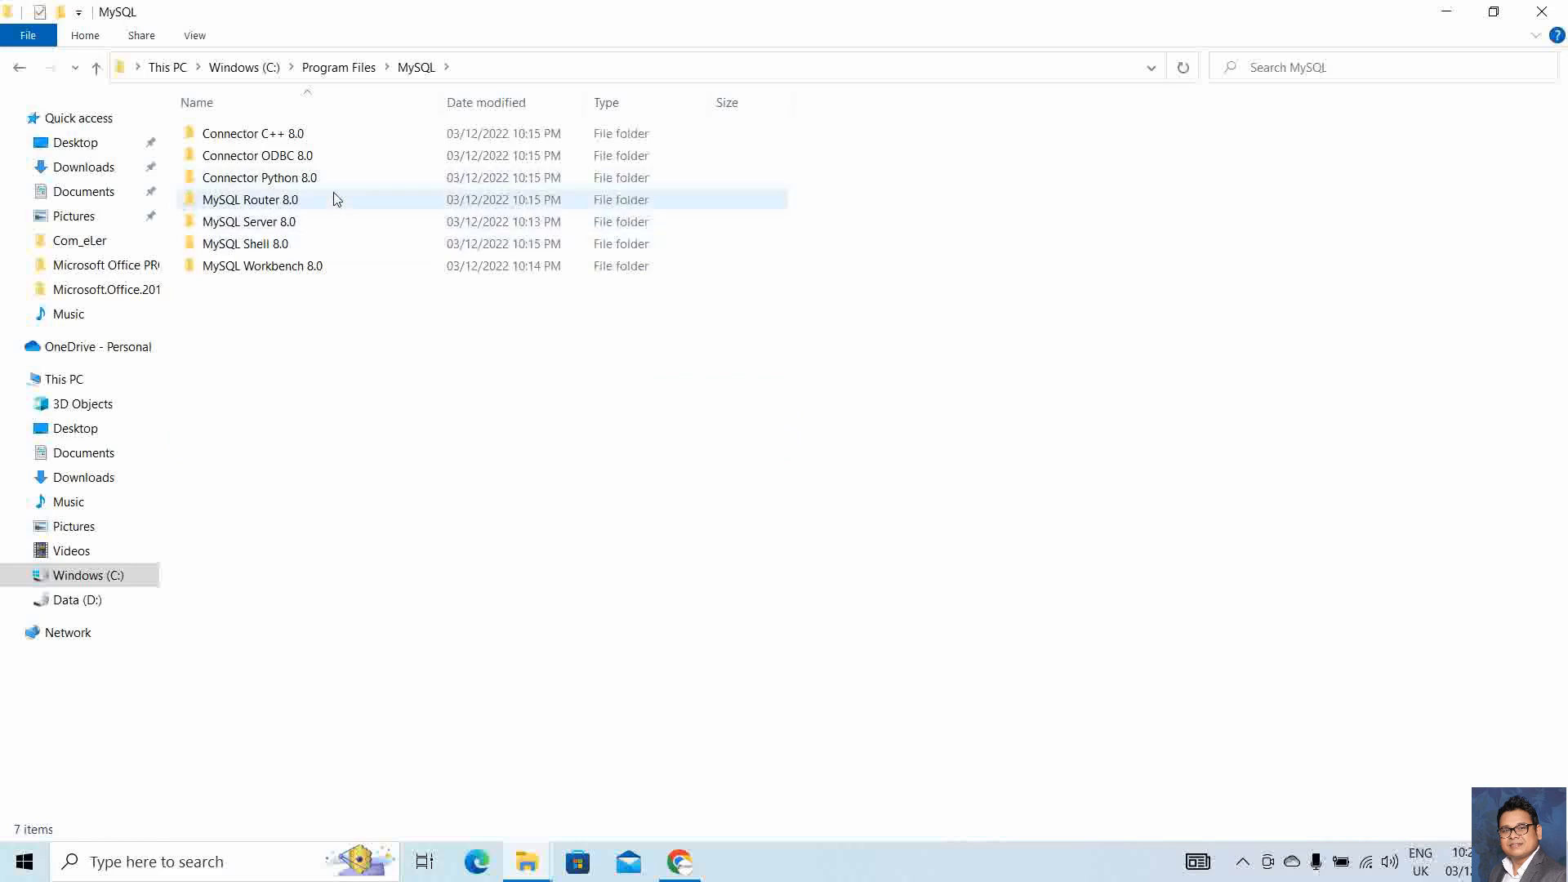
double_click(293, 223)
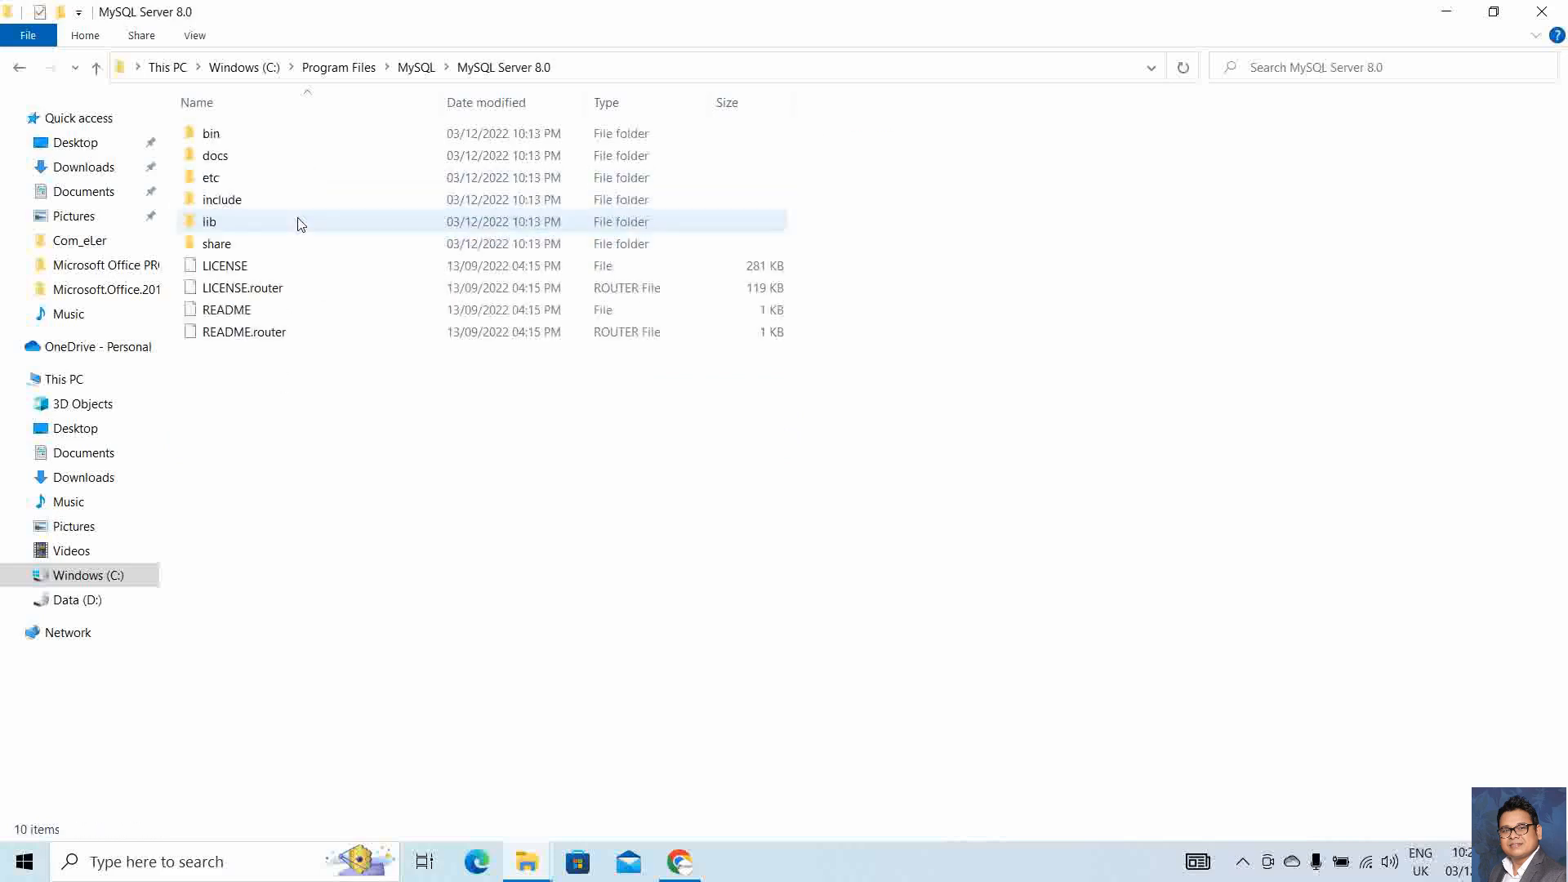
double_click(238, 144)
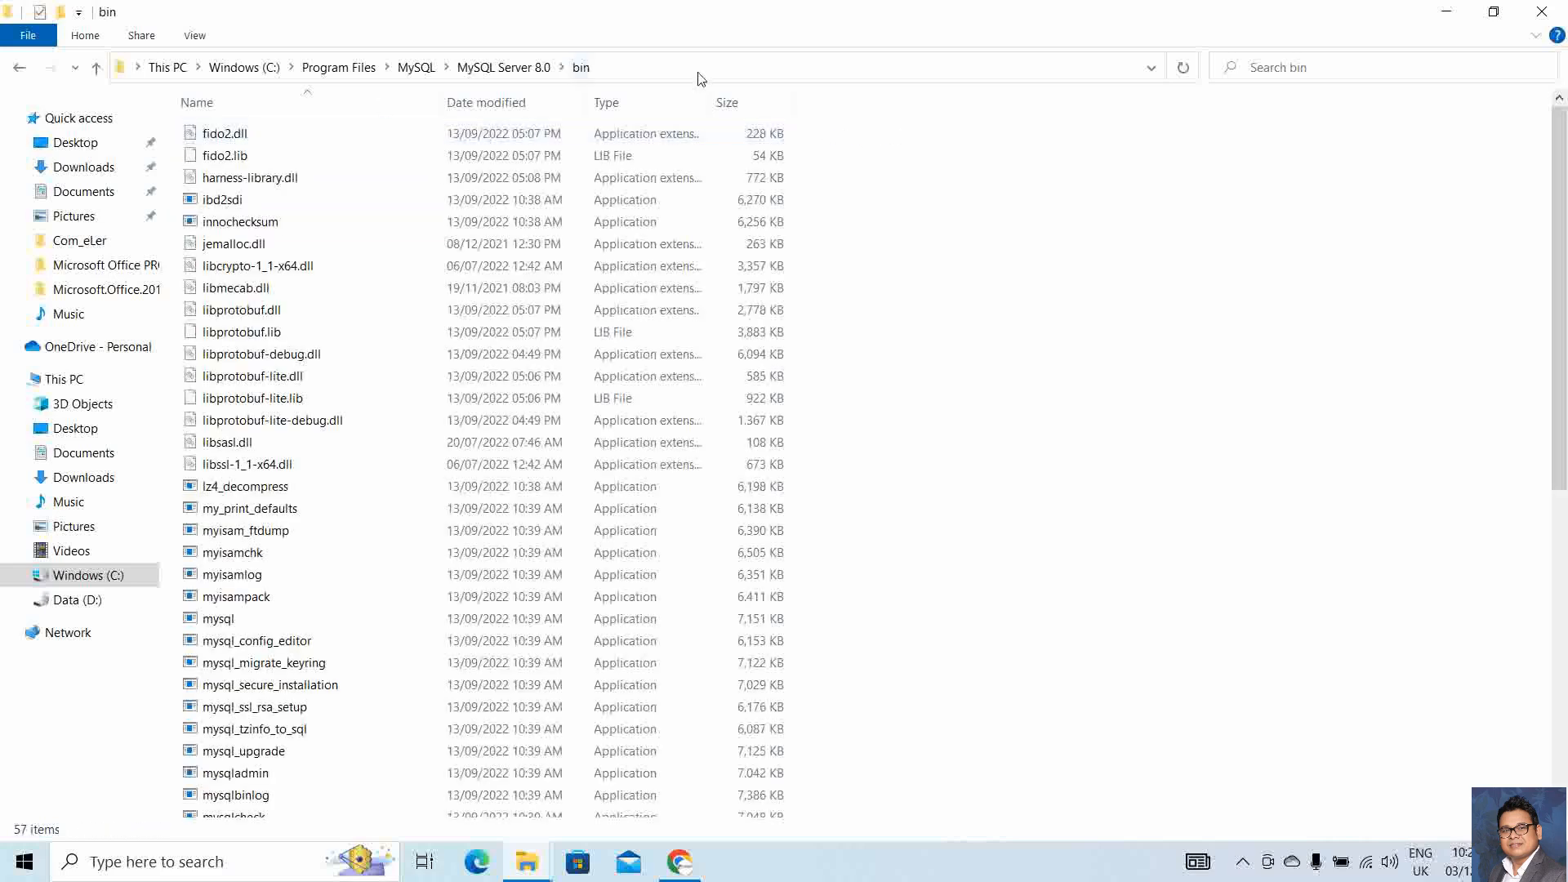
left_click(665, 67)
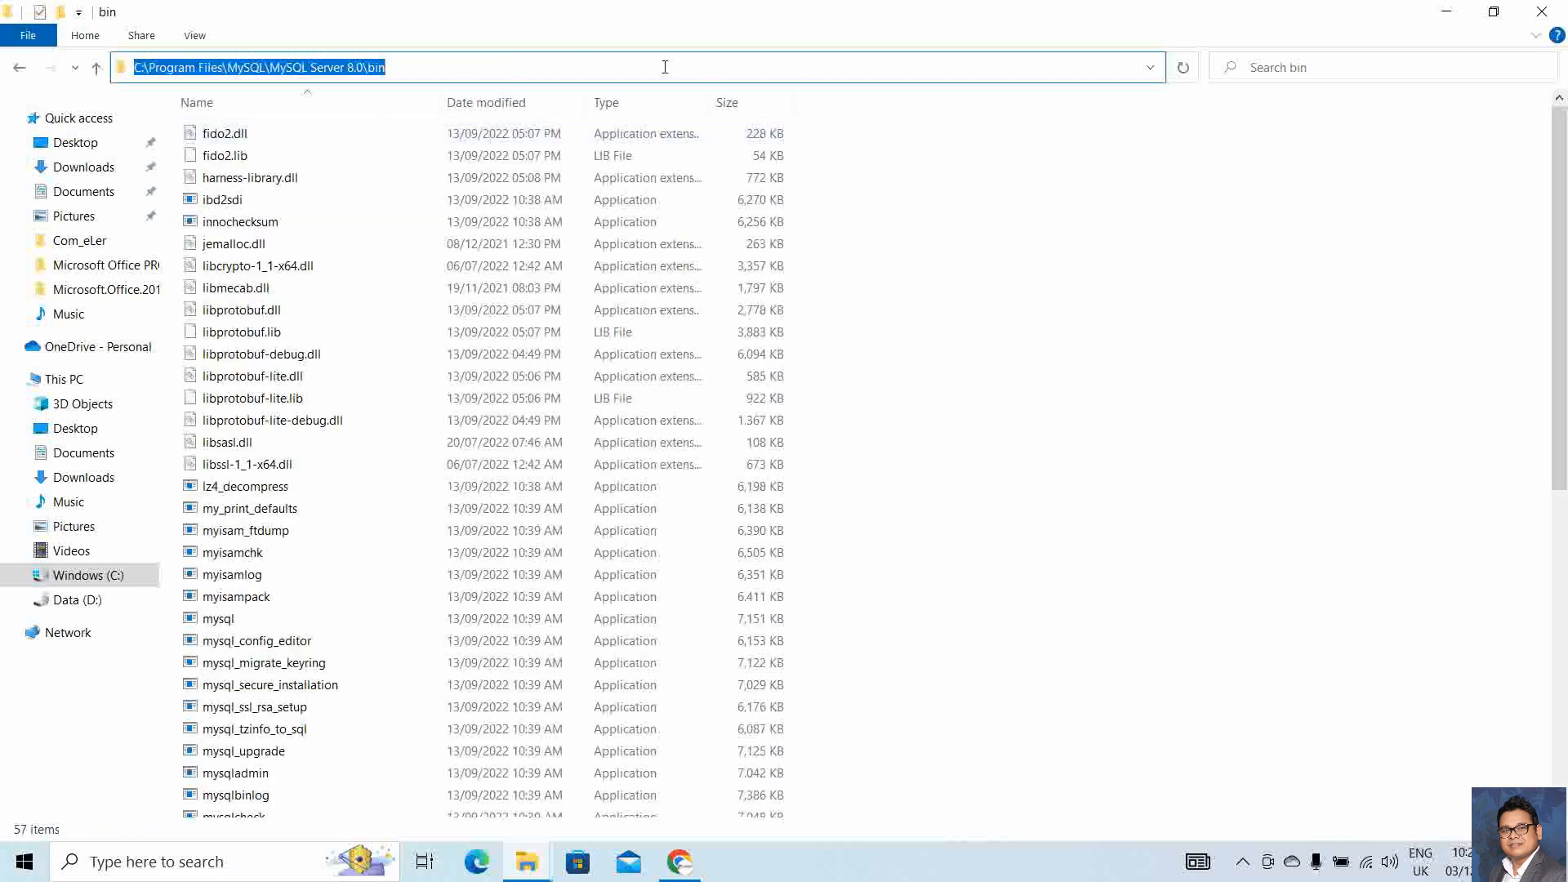
Open the Environment Variables dialog via the 'env' search for system environment settings
left_click(194, 861)
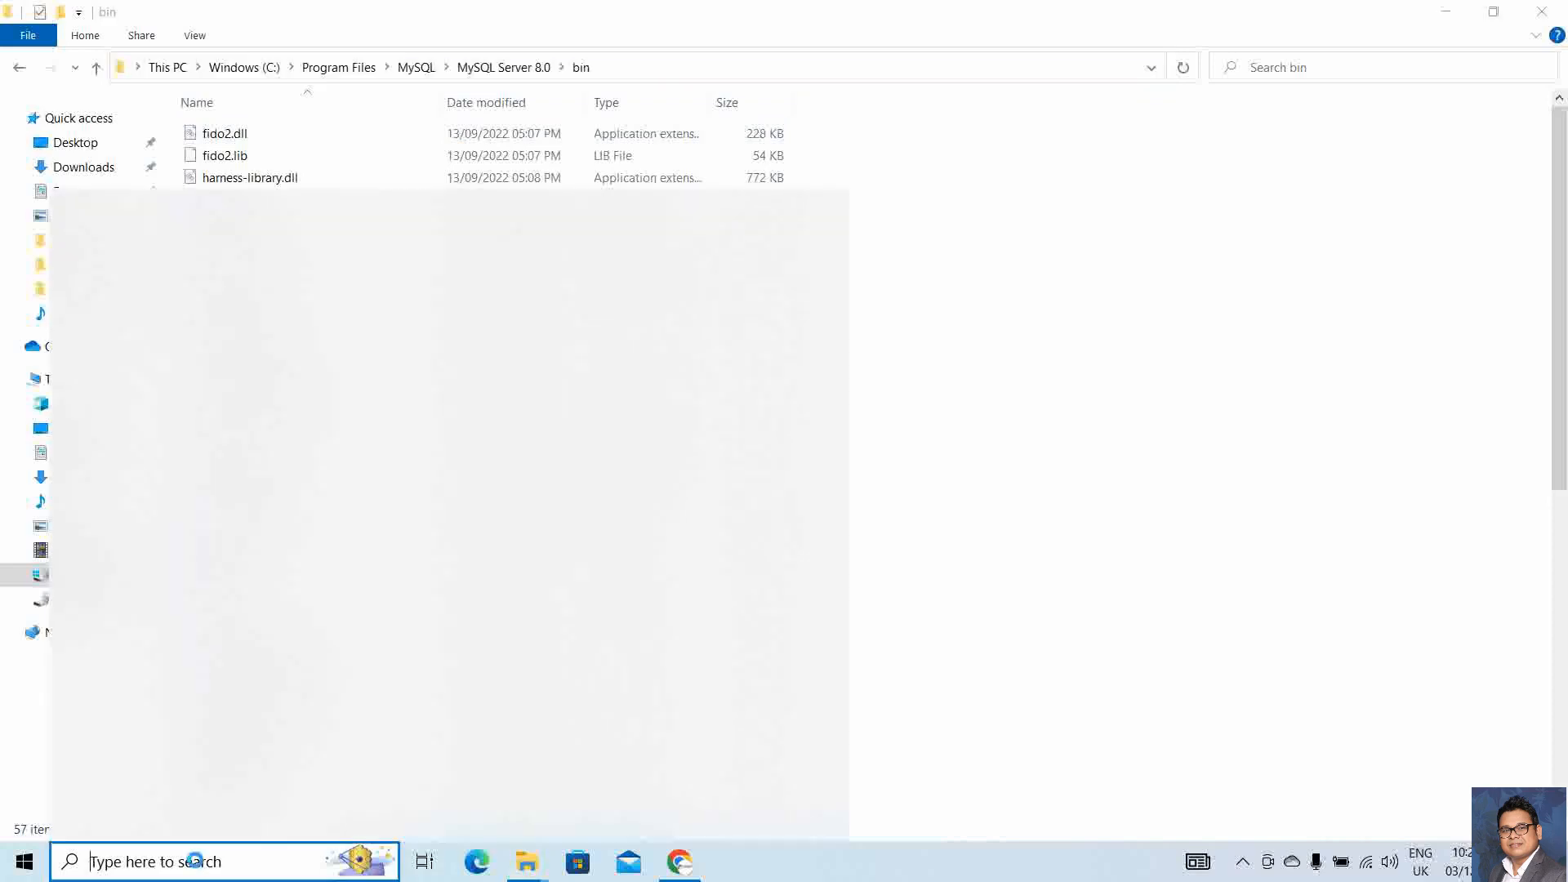
type("env")
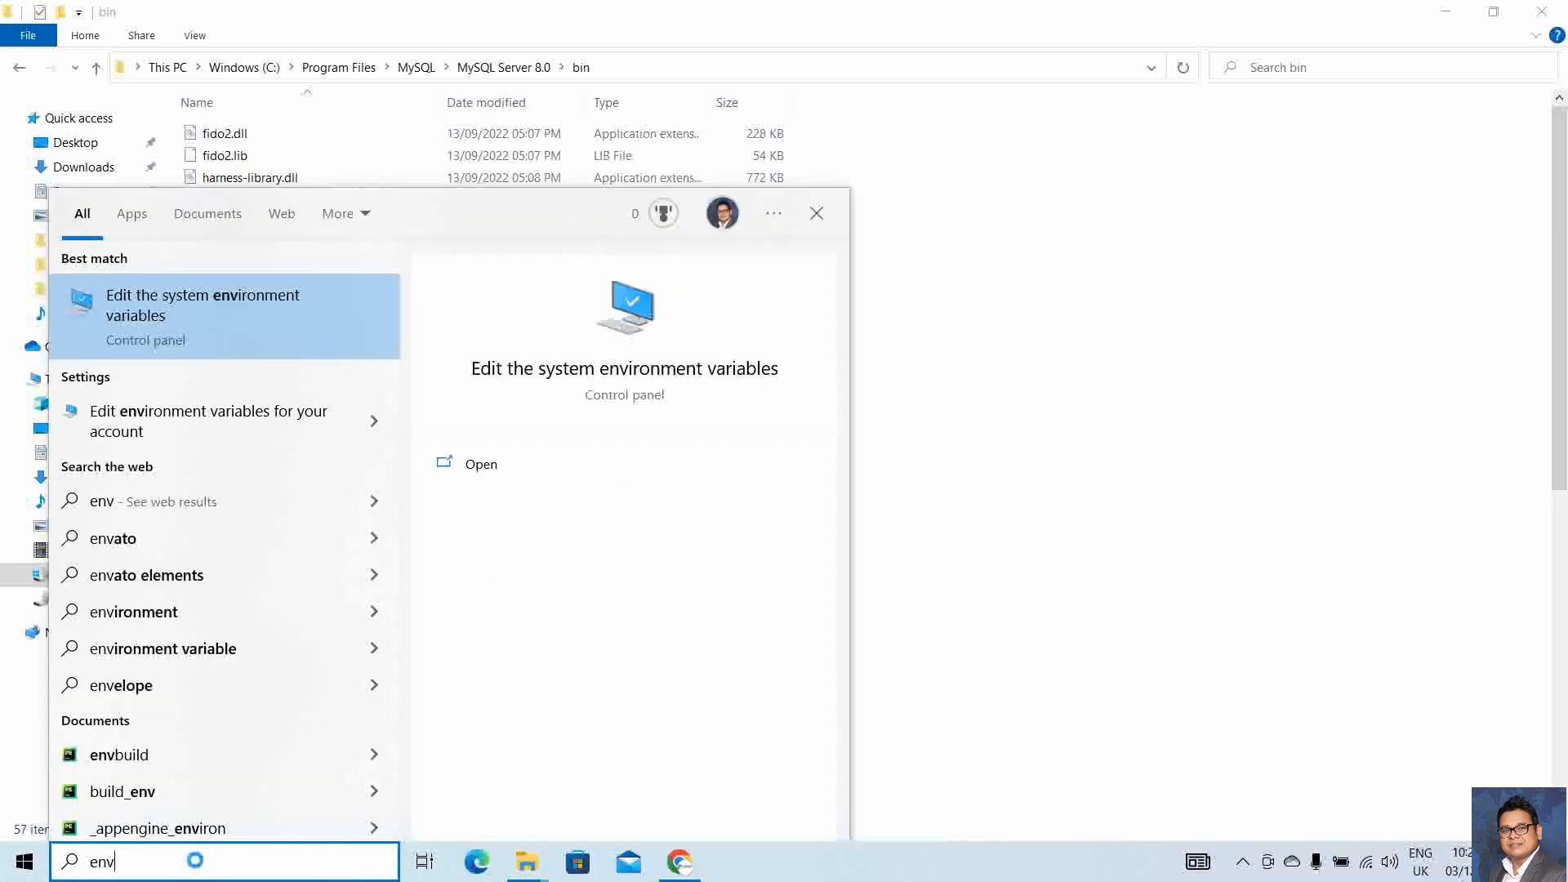
left_click(547, 368)
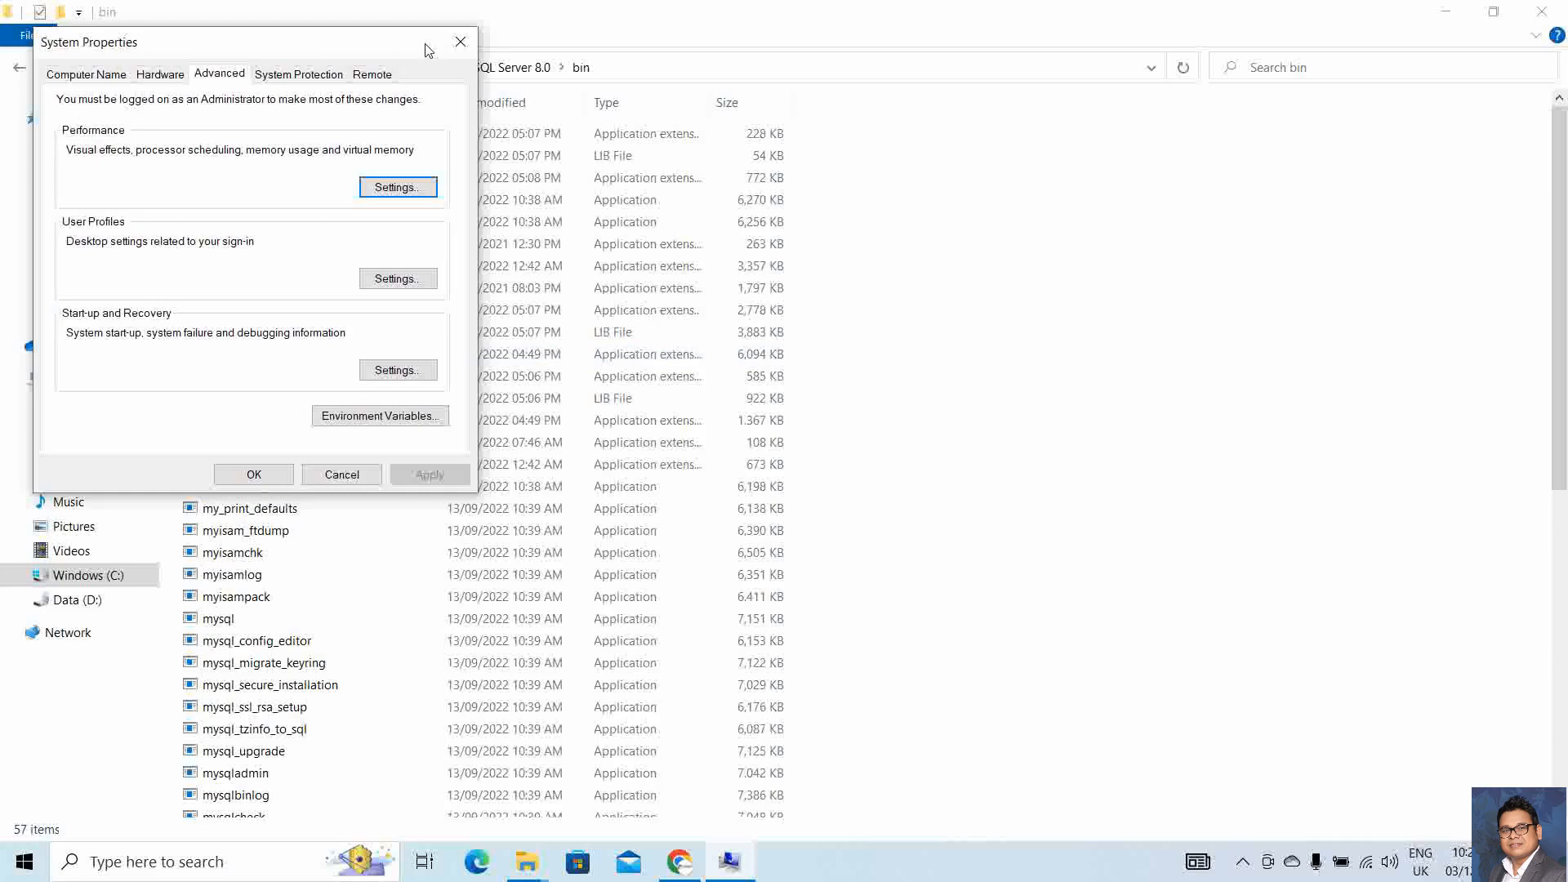
left_click(369, 415)
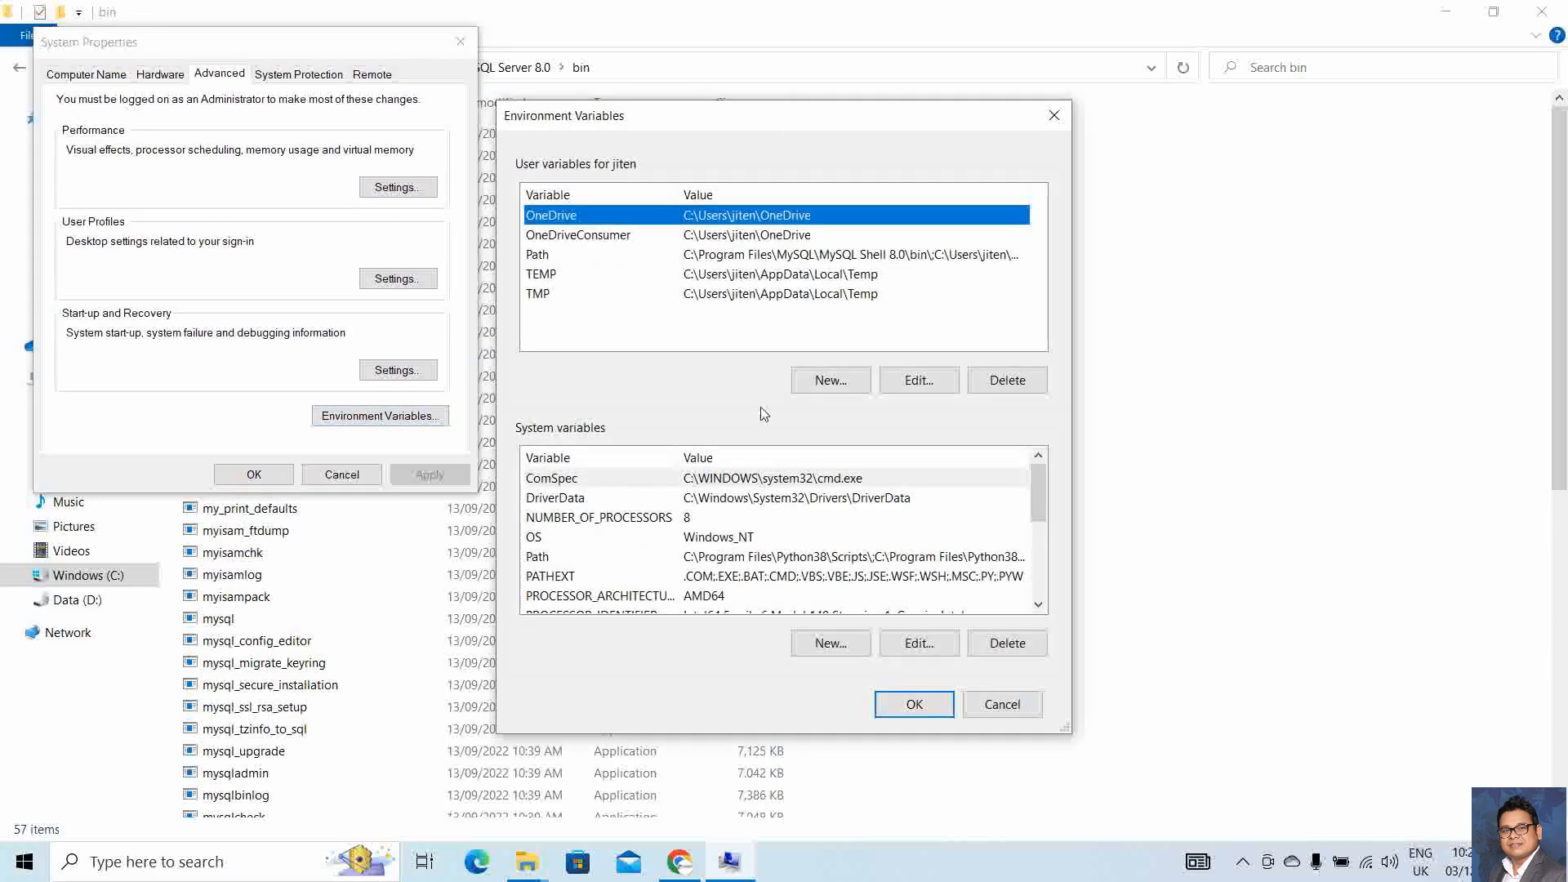
scroll(692, 582, "down", 1)
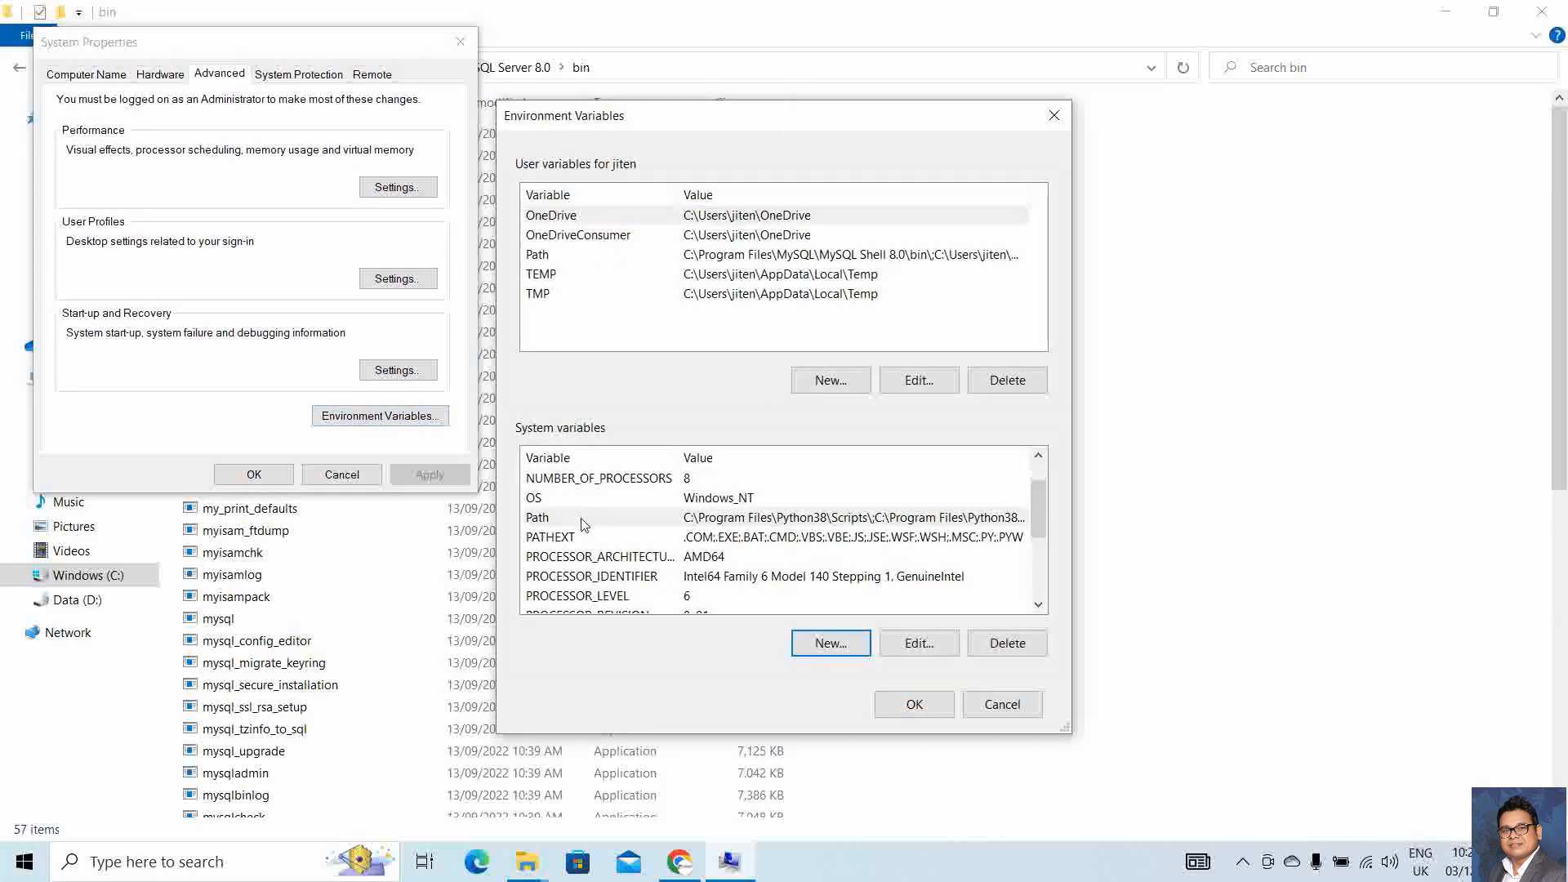
Add C:\Program Files\MySQL\MySQL Server 8.0\bin as a new system Path entry and save
double_click(584, 523)
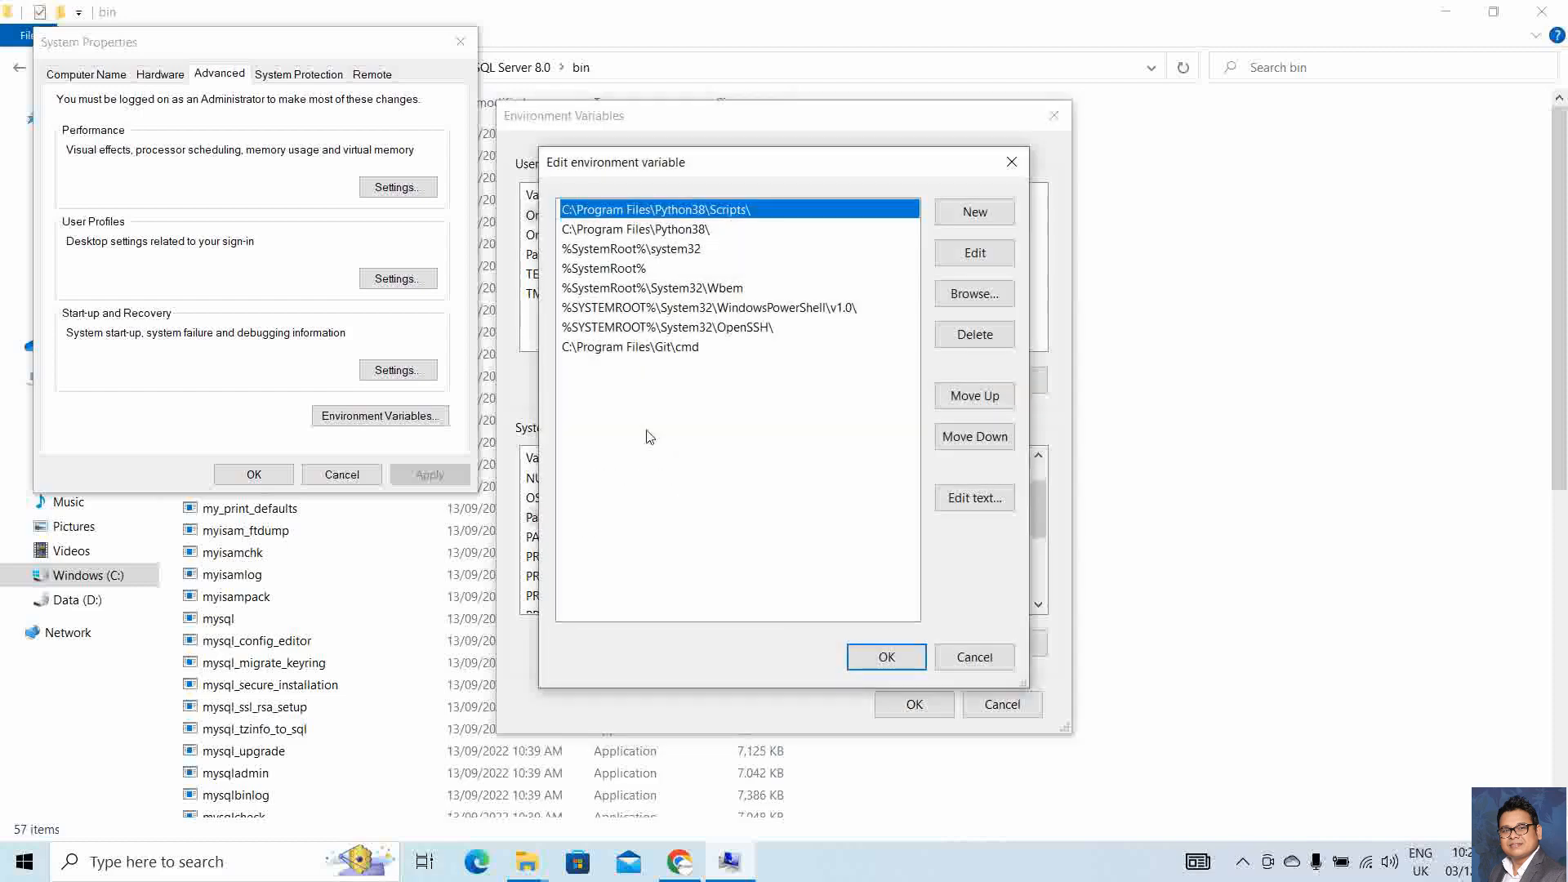
left_click(977, 213)
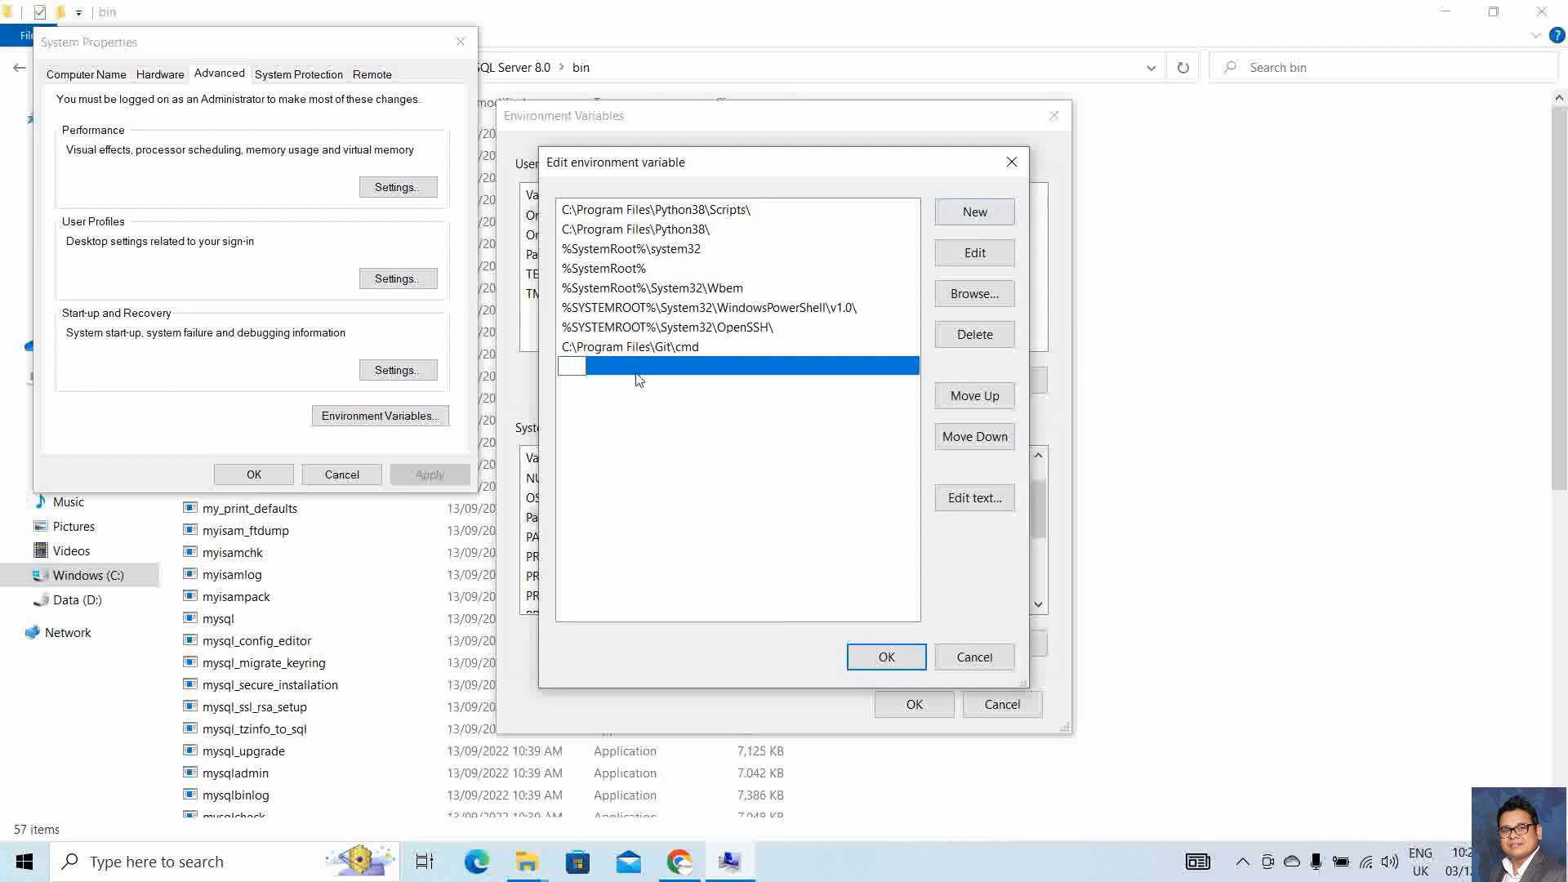
key("ctrl+v")
key("ctrl+v")
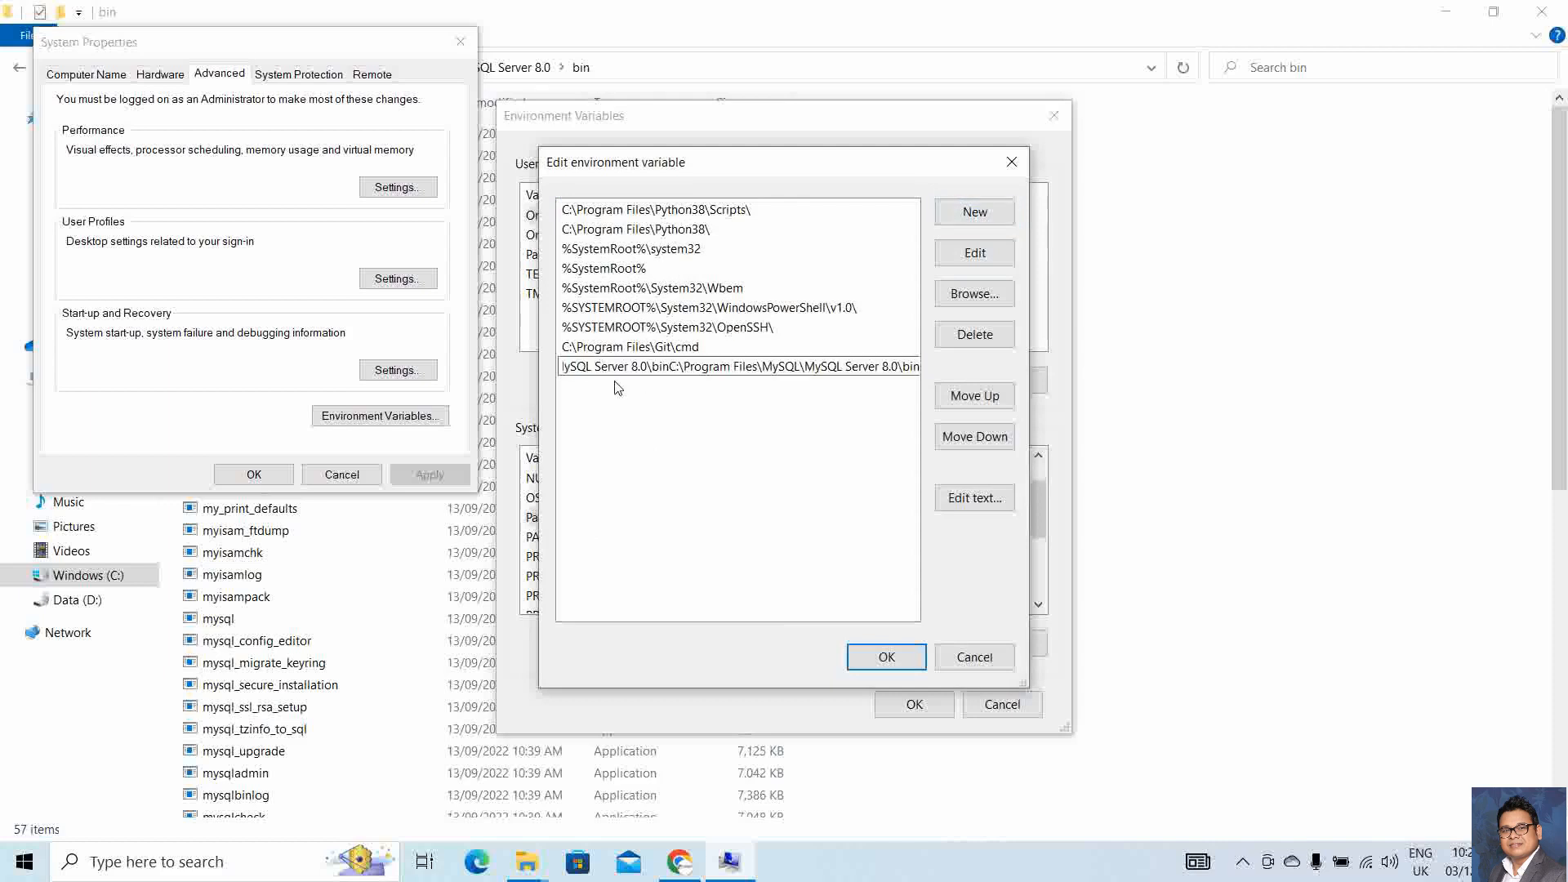
key("ctrl+a")
key("BackSpace")
type("C:\\Program Files\\MySQL\\MySQL Server 8.0\\bin")
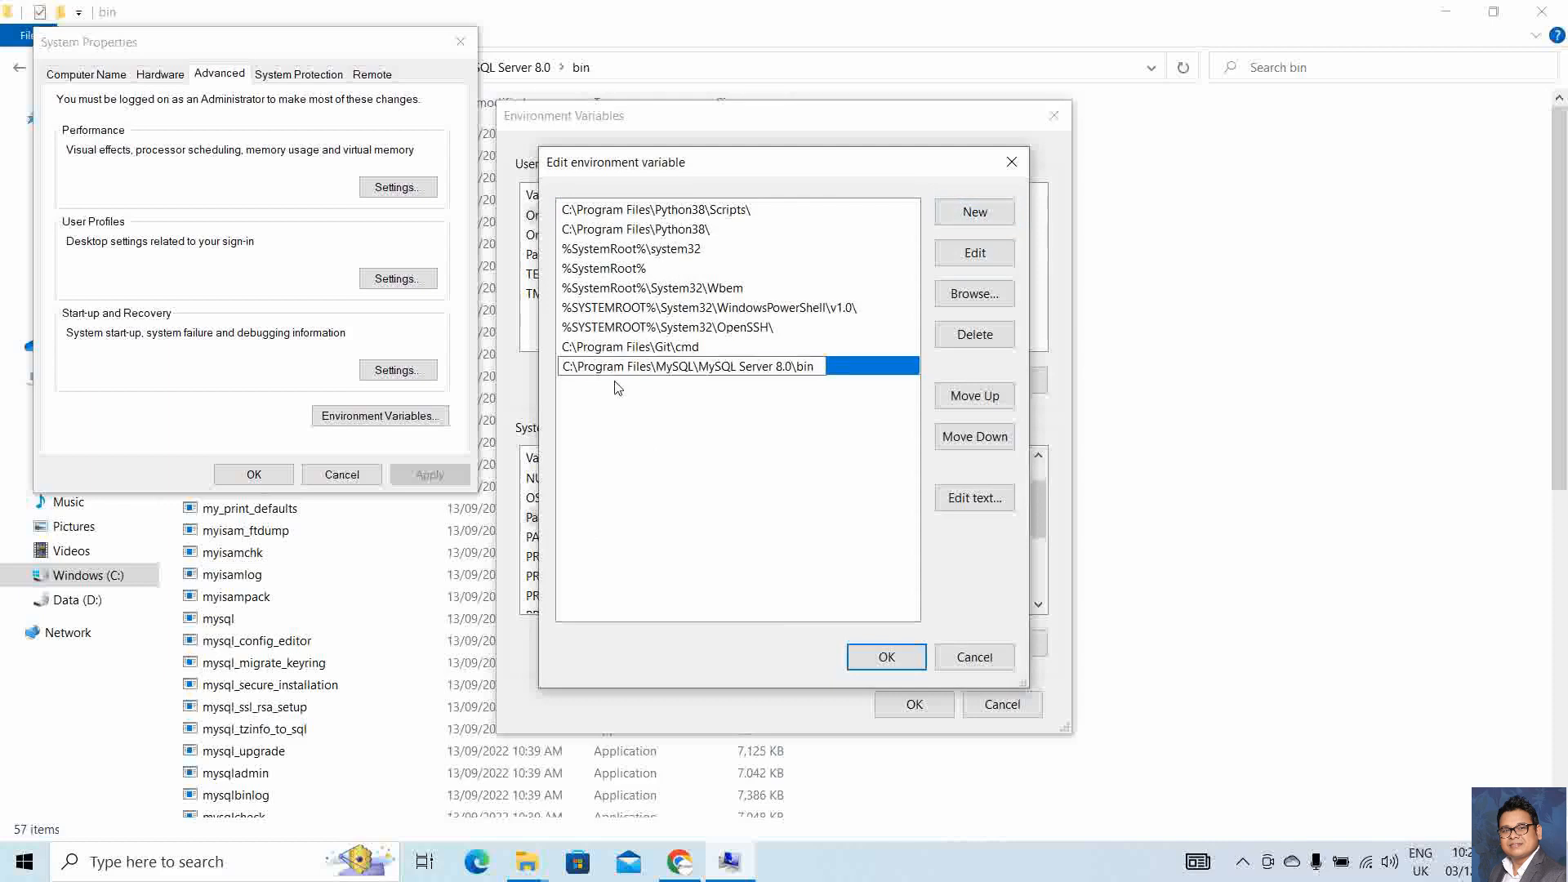
left_click(886, 659)
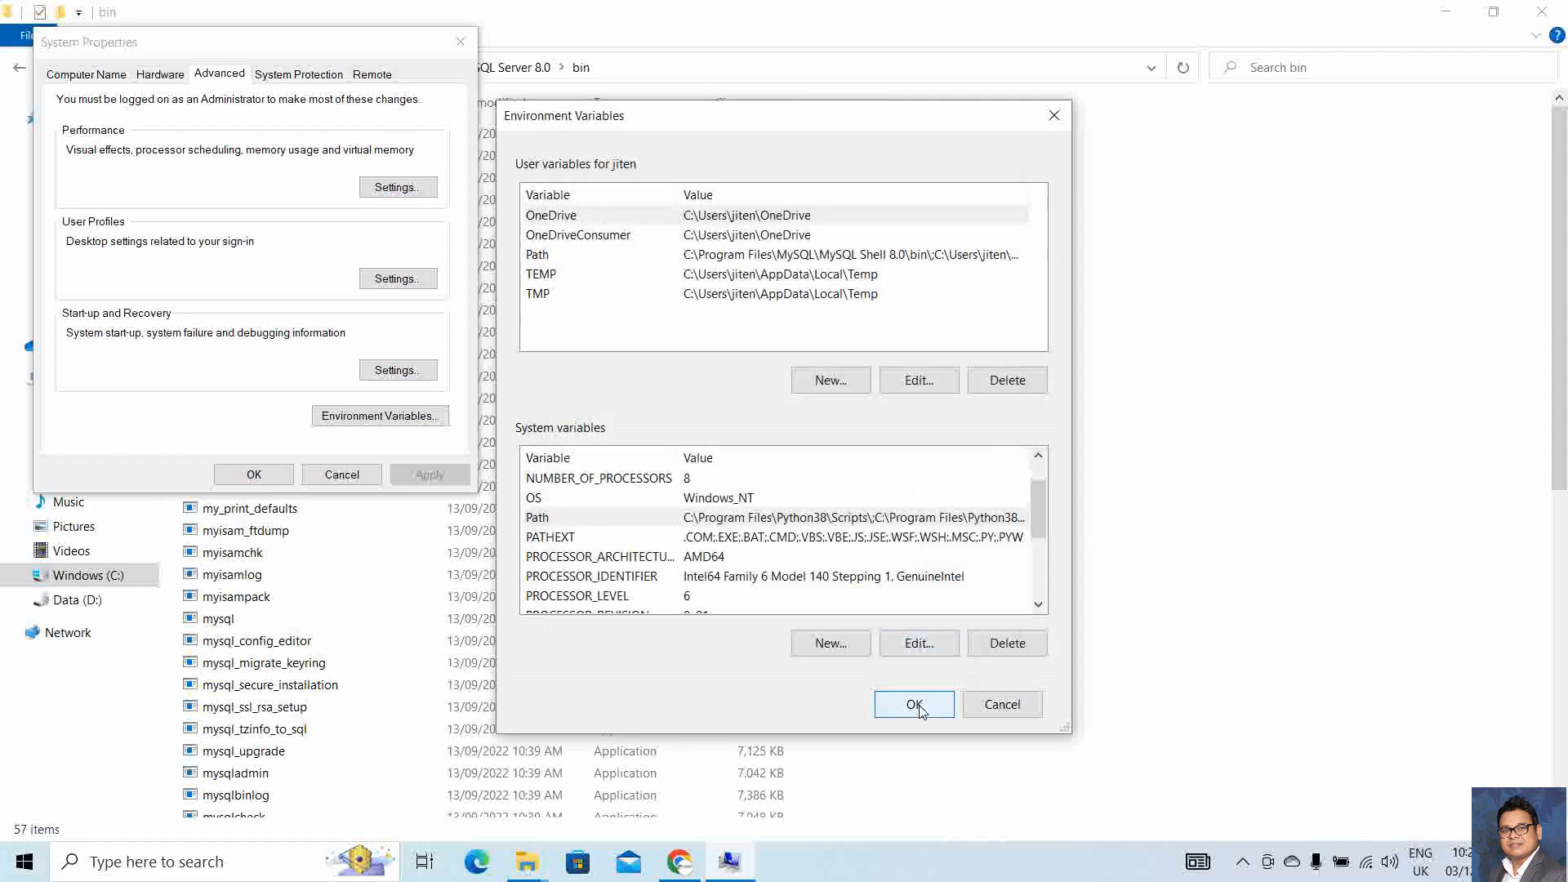
left_click(917, 707)
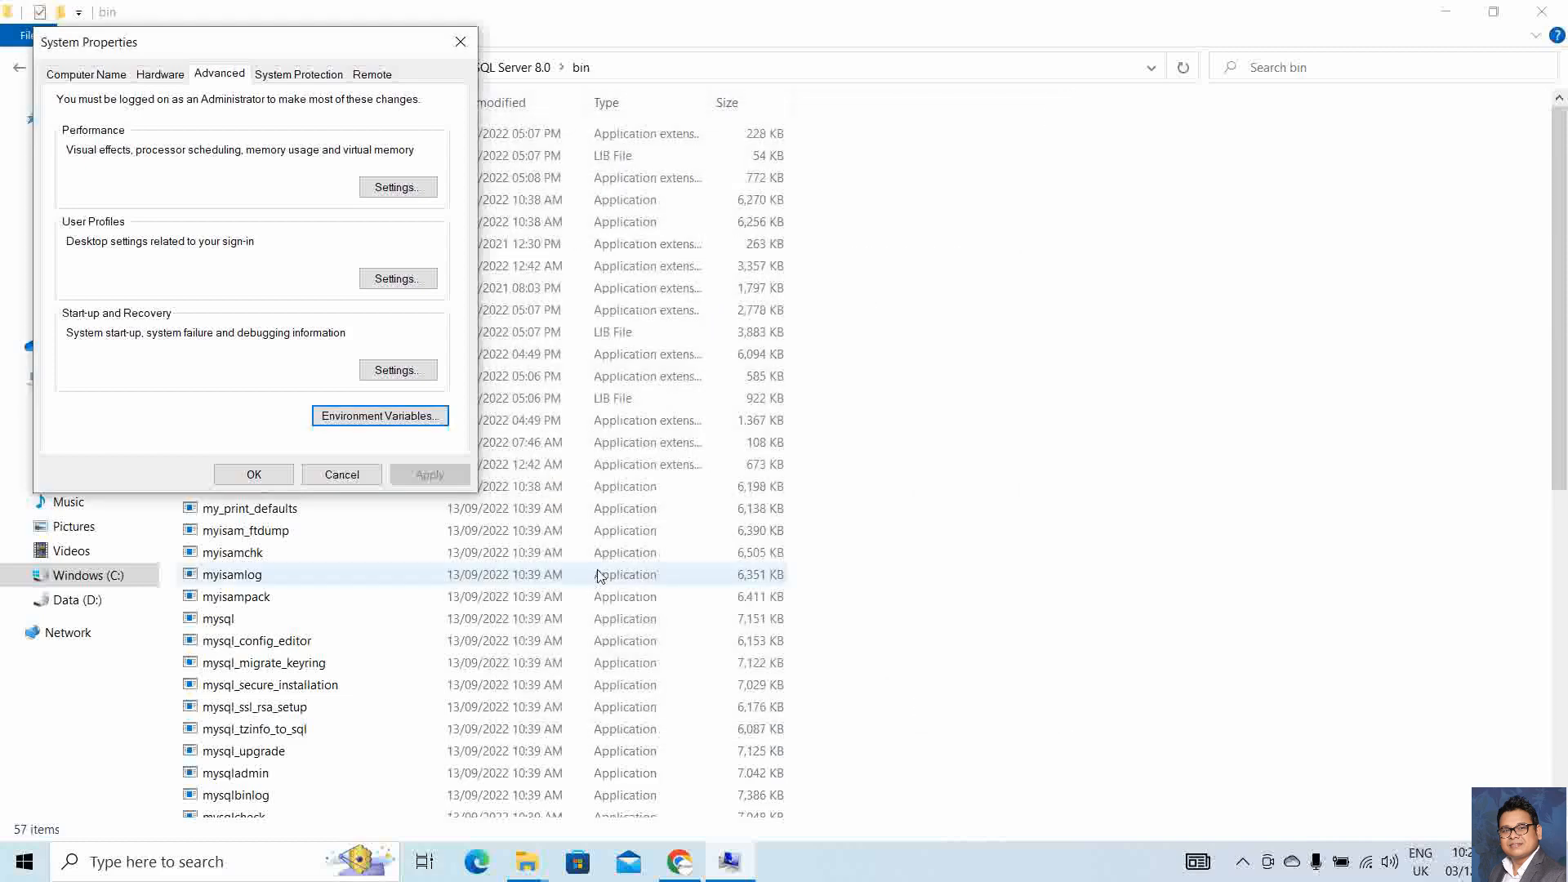
left_click(259, 476)
left_click(1541, 11)
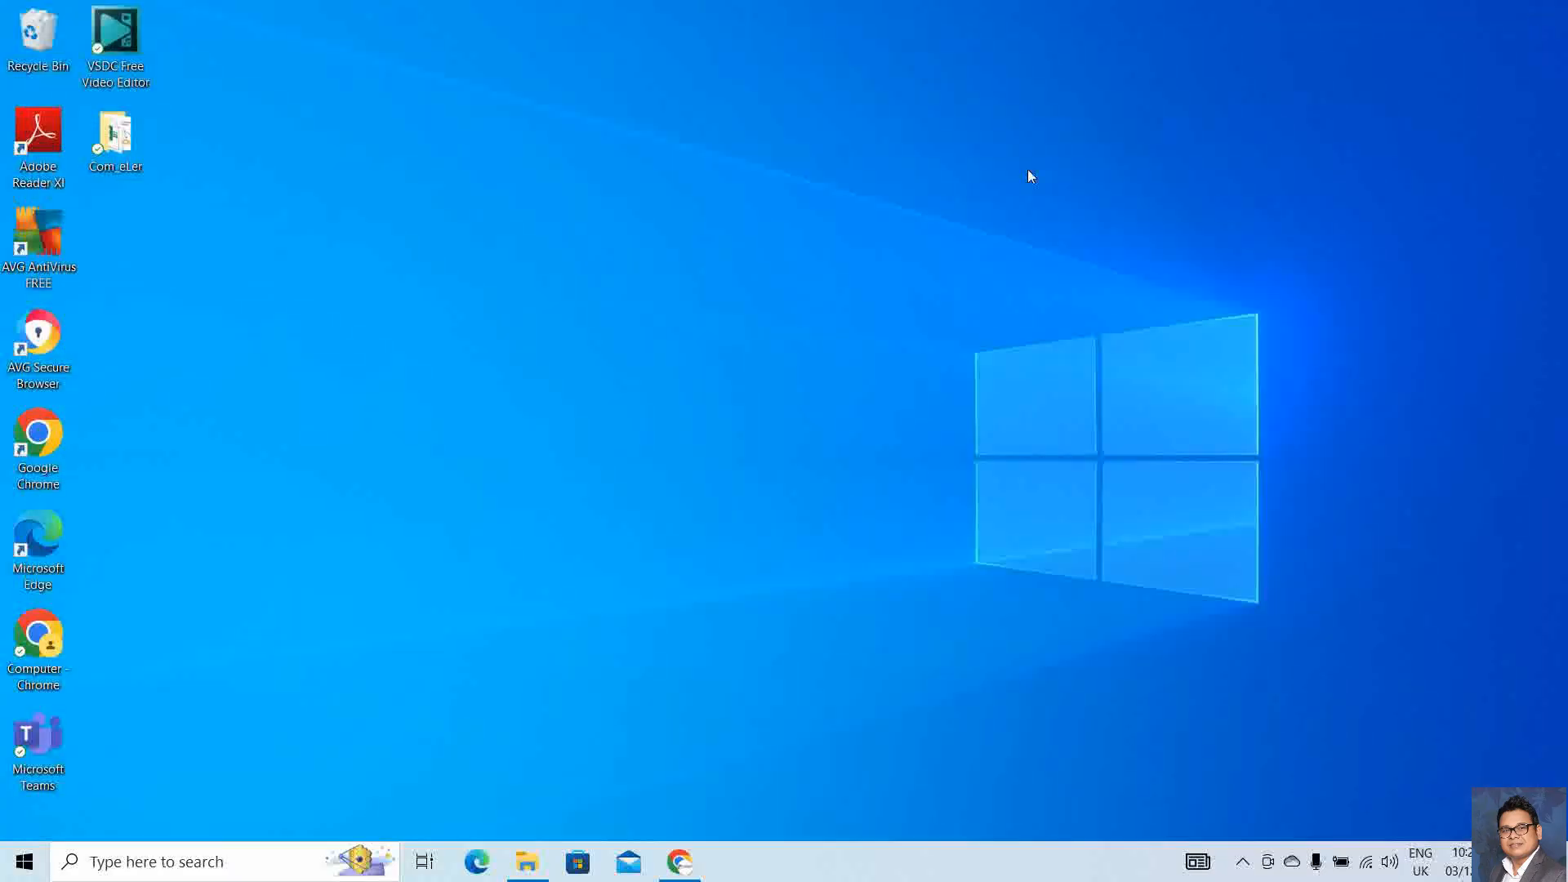
Open a maximized Command Prompt and run mysql --version, confirming Ver 8.0.31 for Win64
key("super+r")
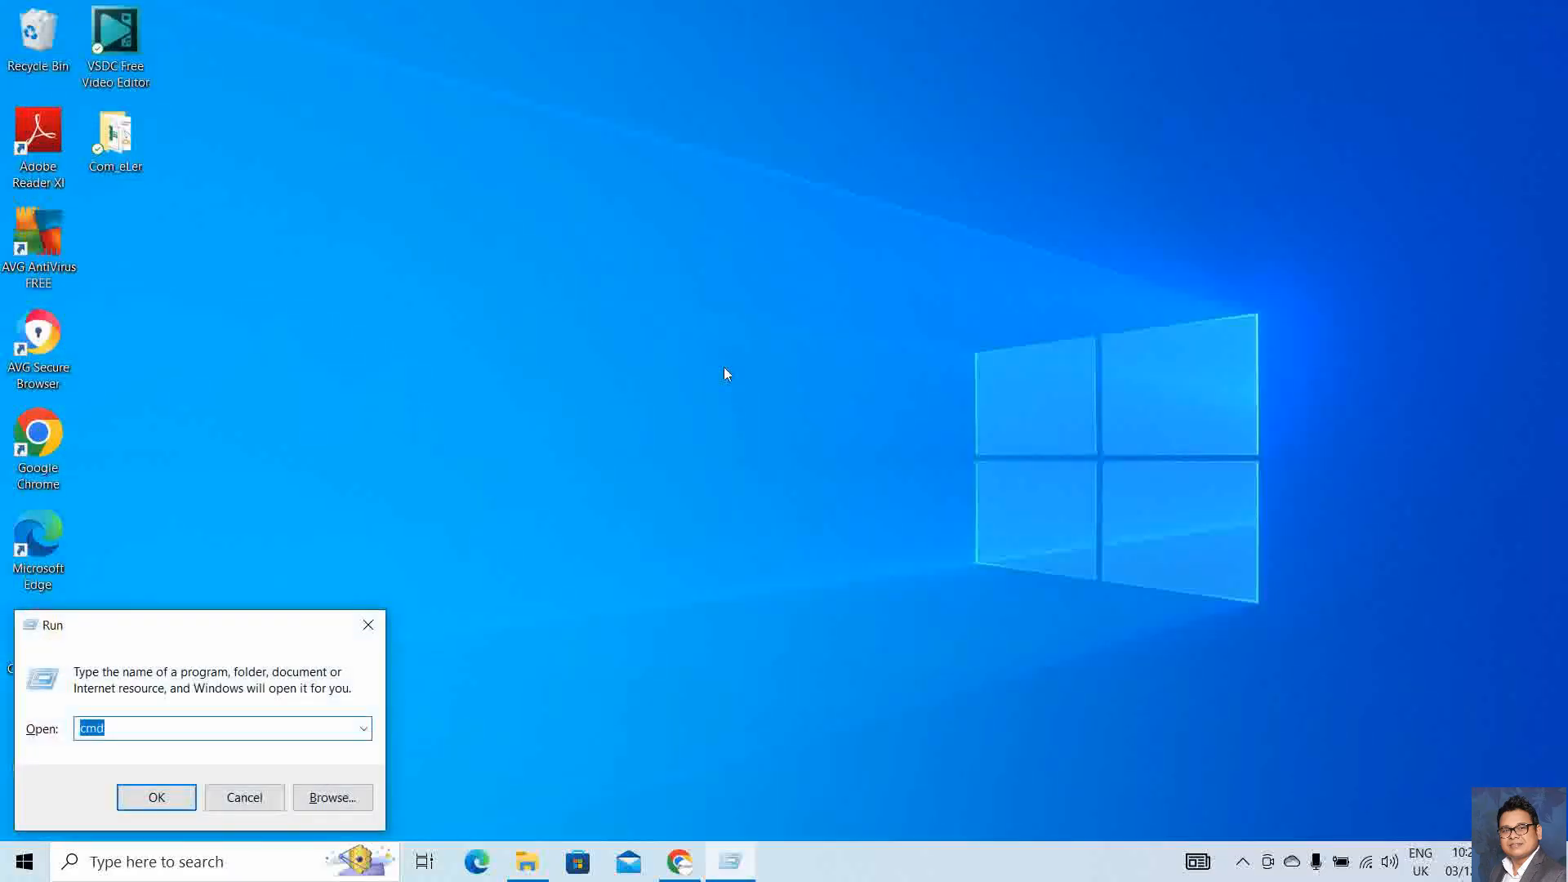
key("Return")
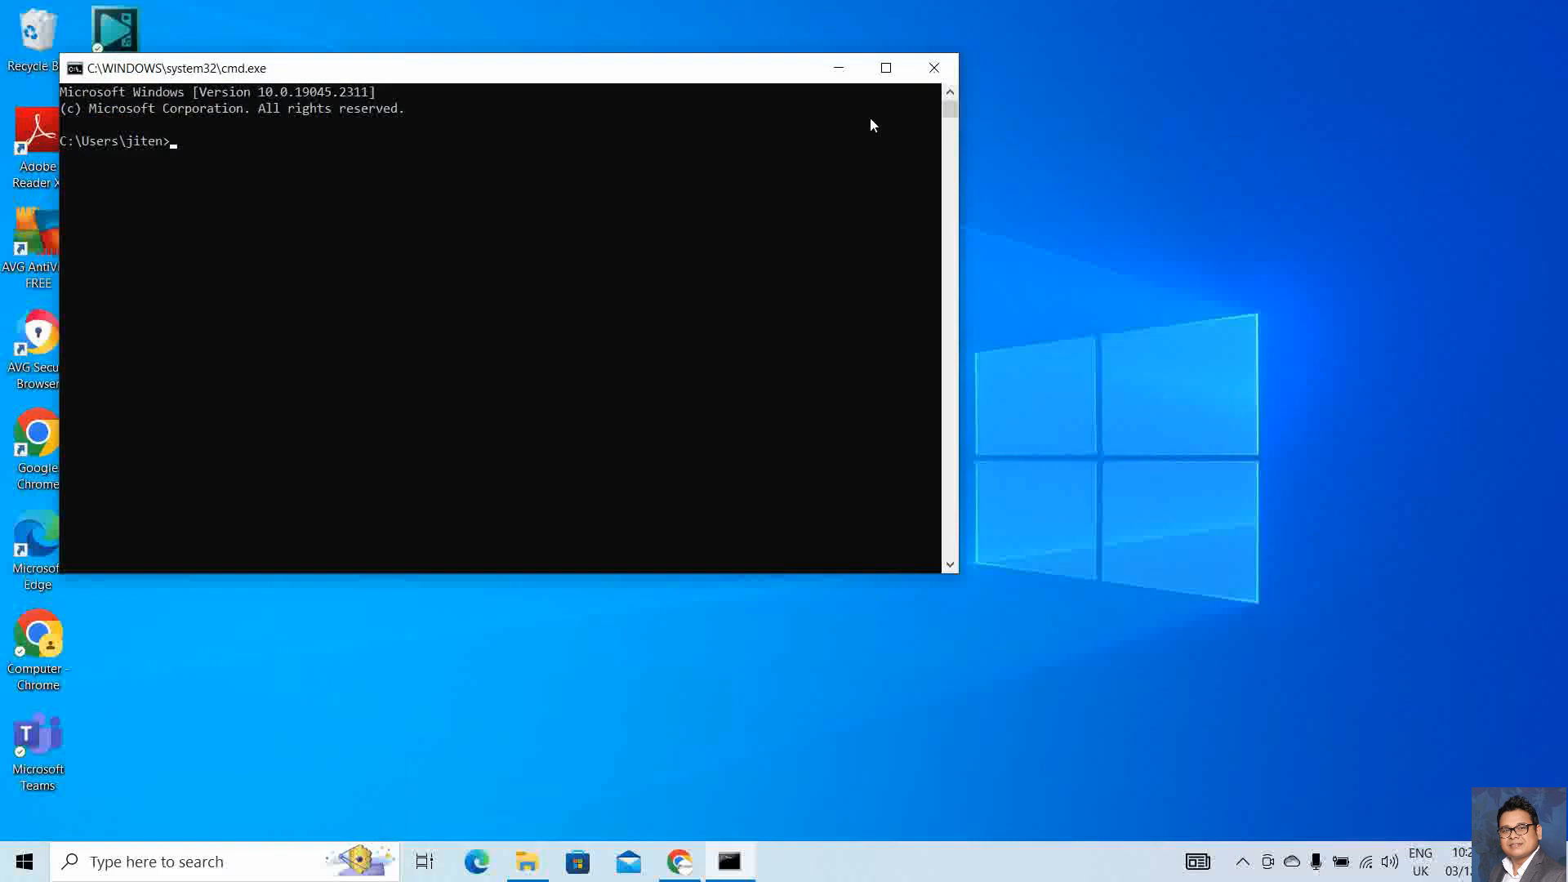
left_click(886, 67)
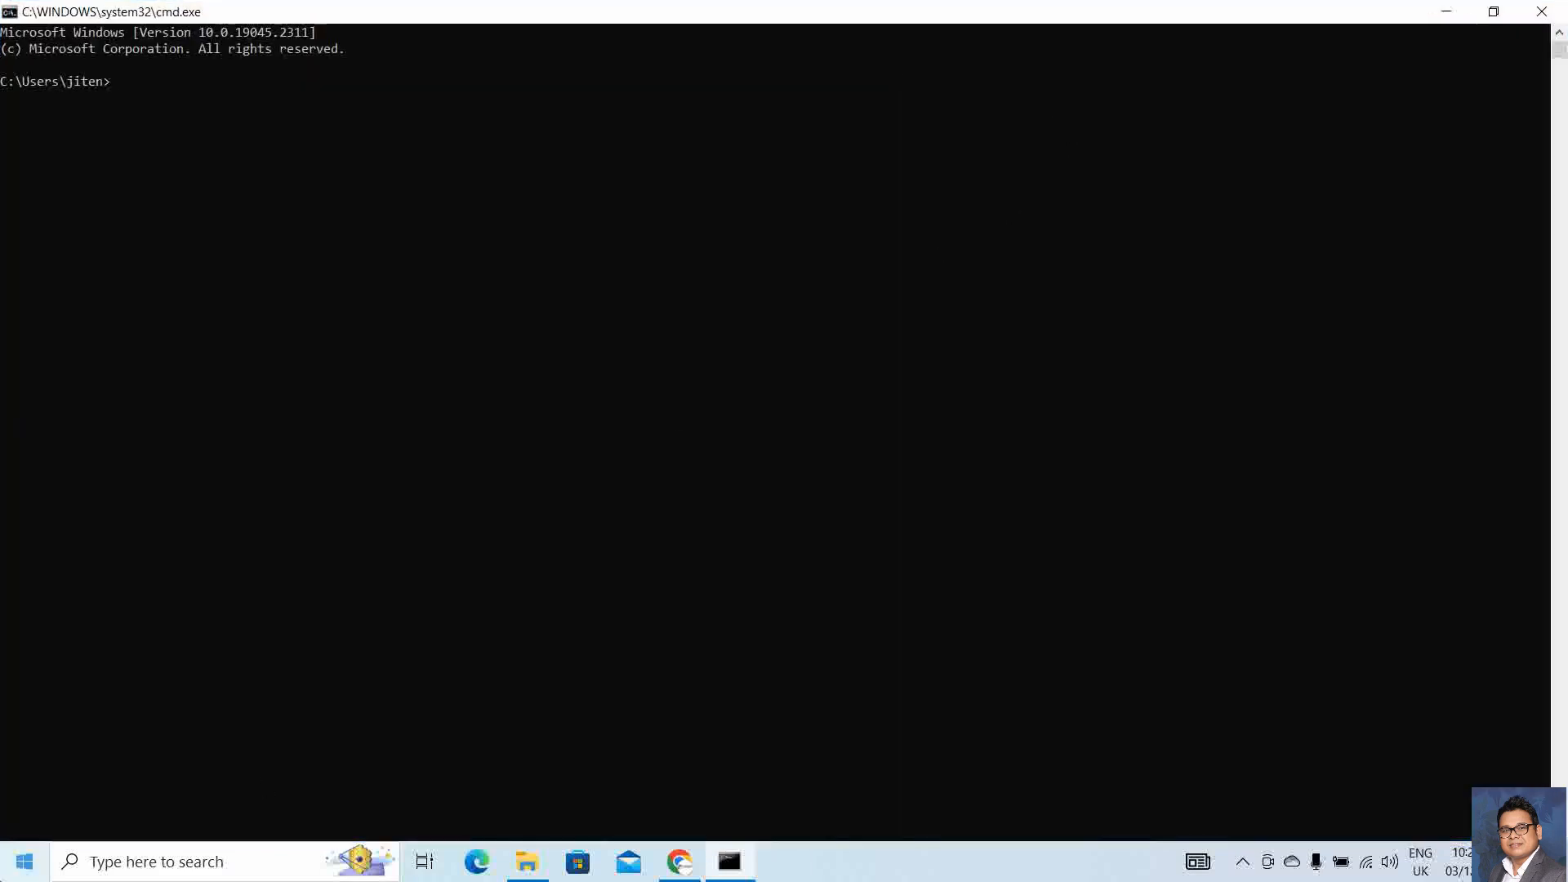
right_click(23, 863)
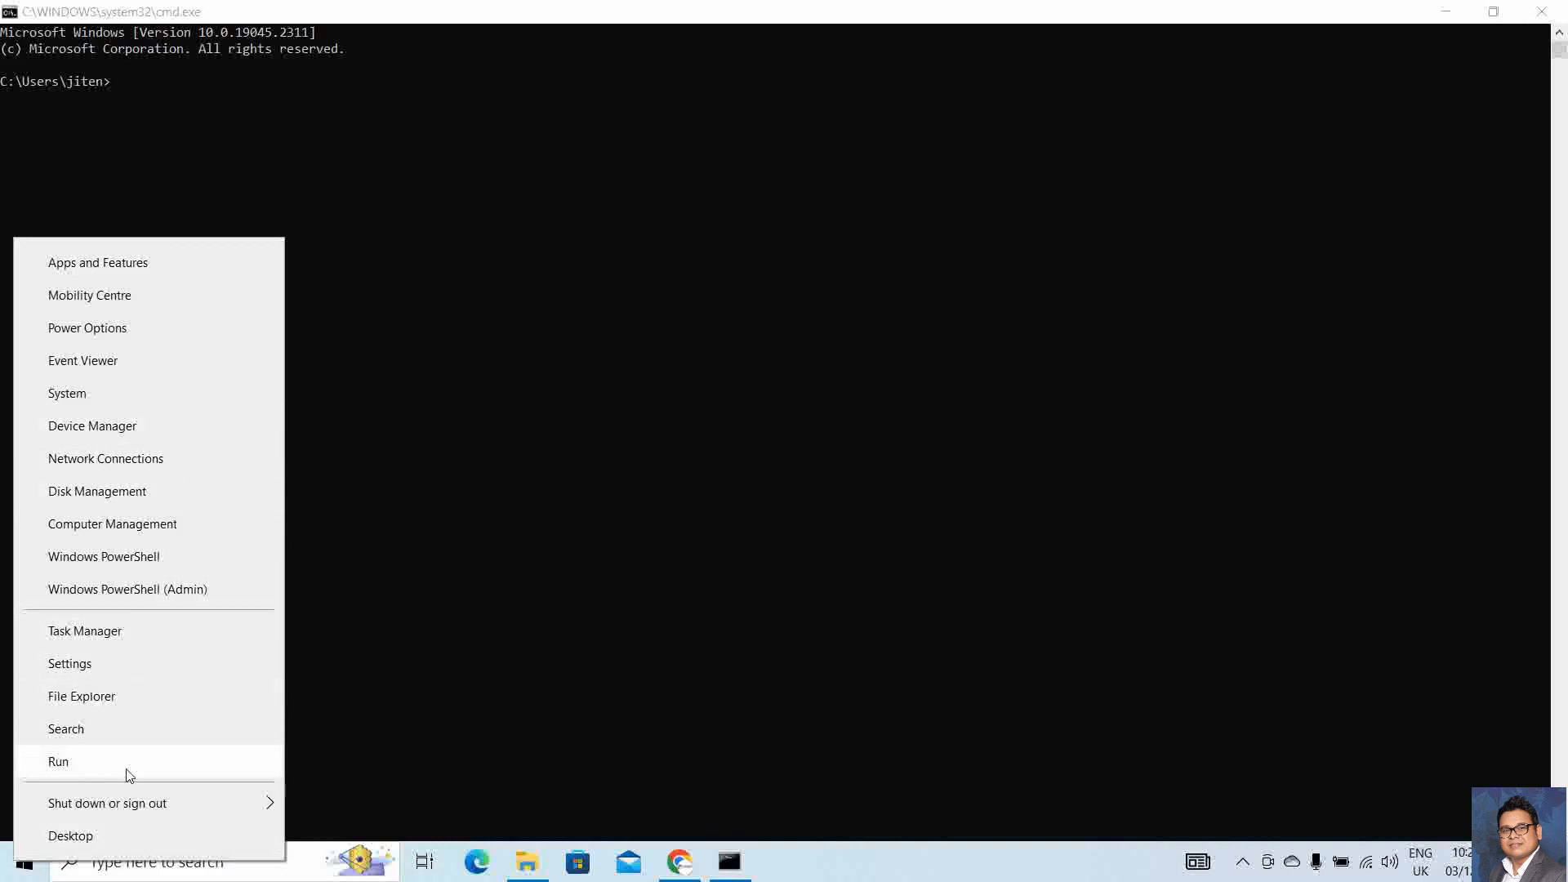
left_click(492, 274)
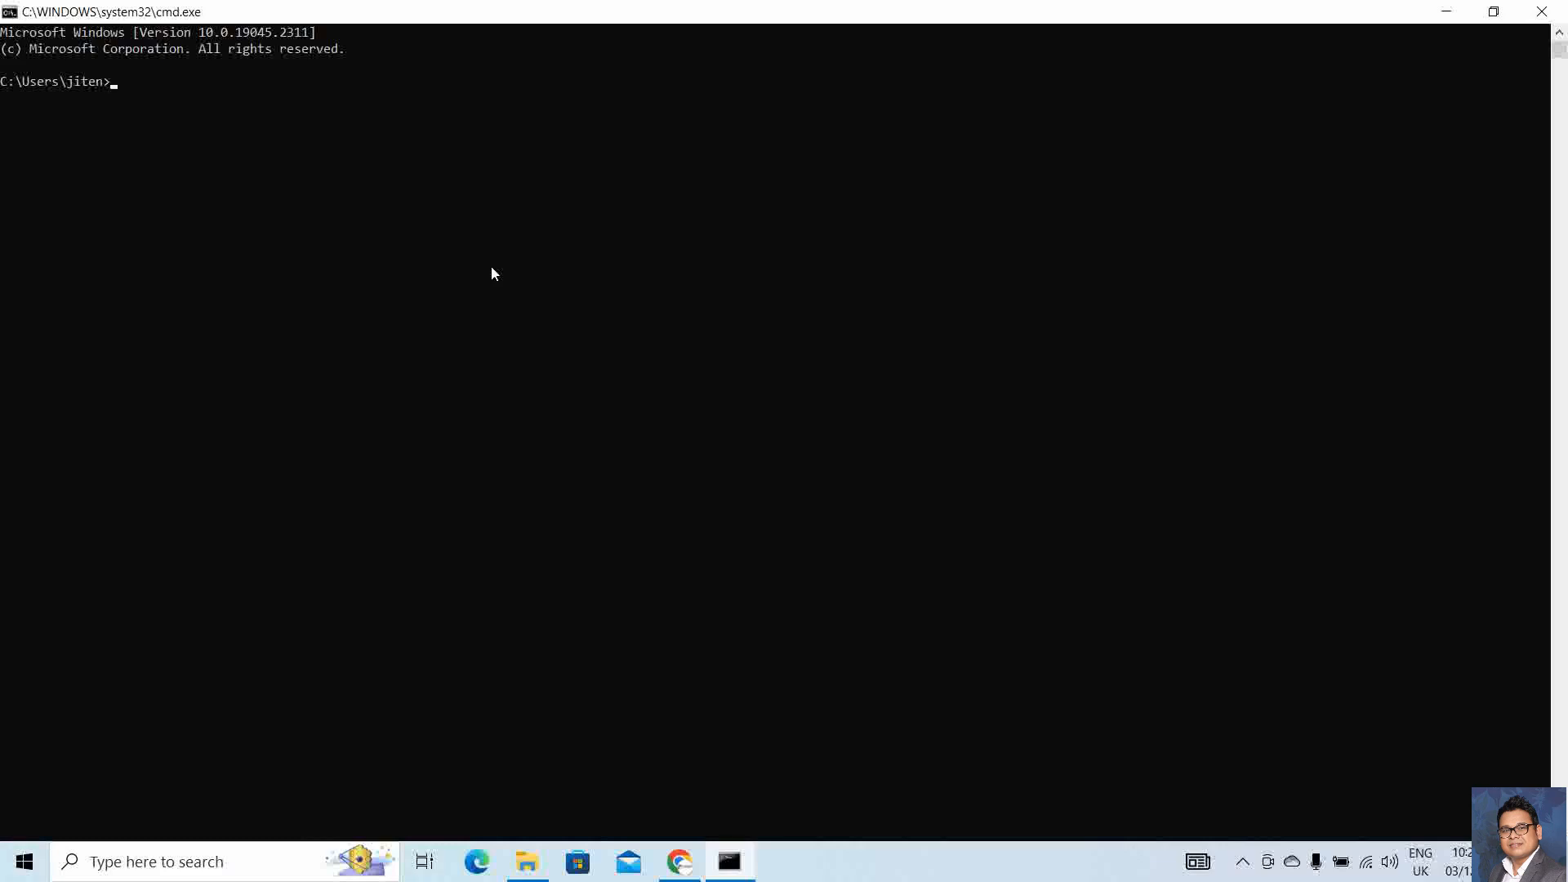
type("mysql")
type(" --versio")
type("n")
key("Return")
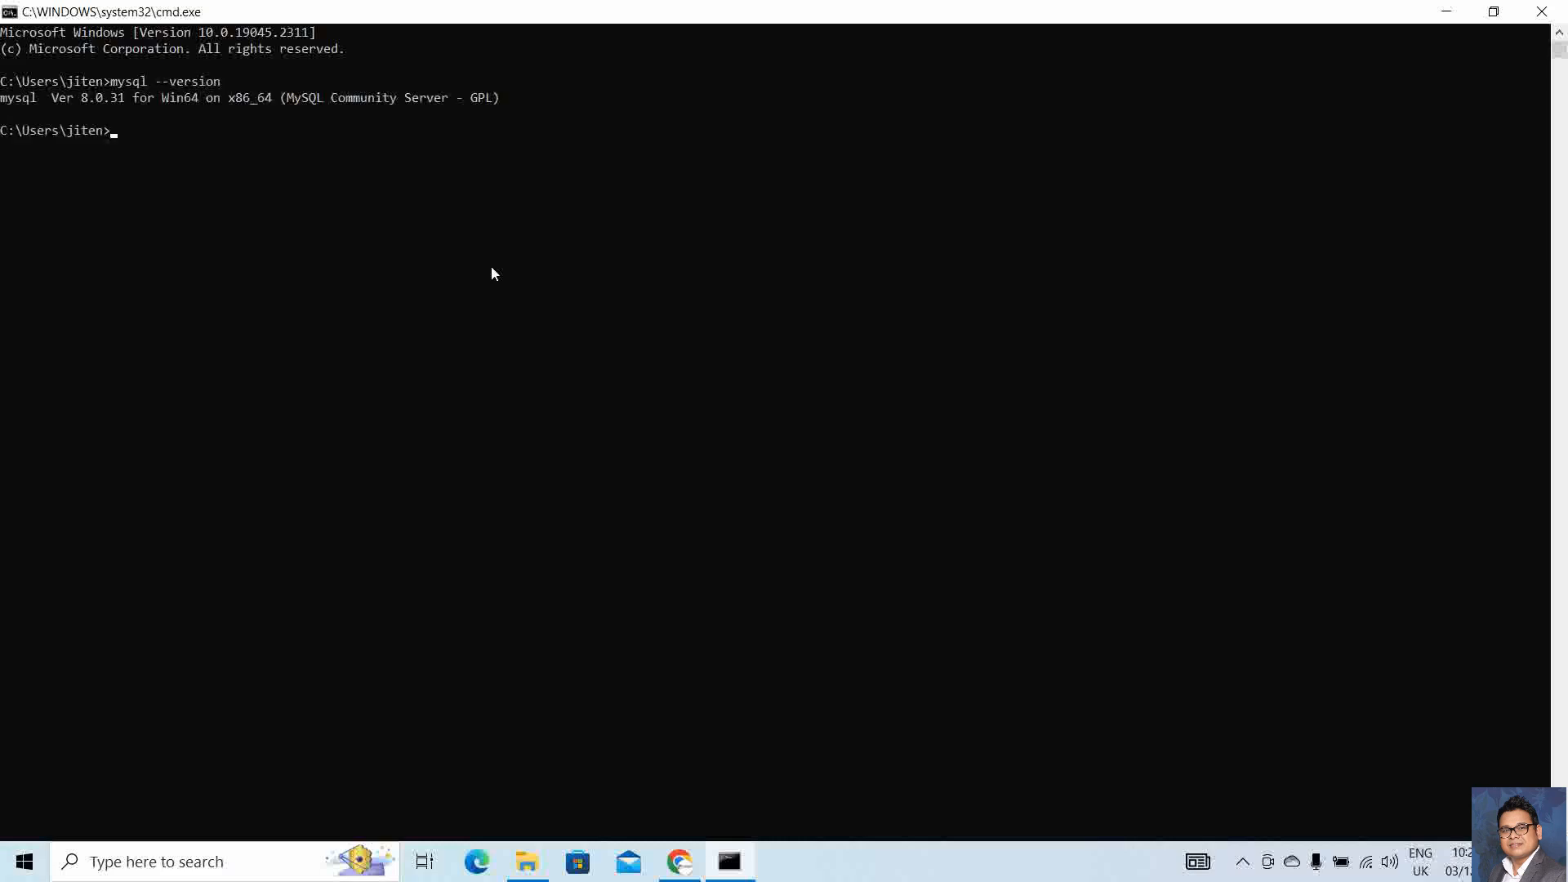